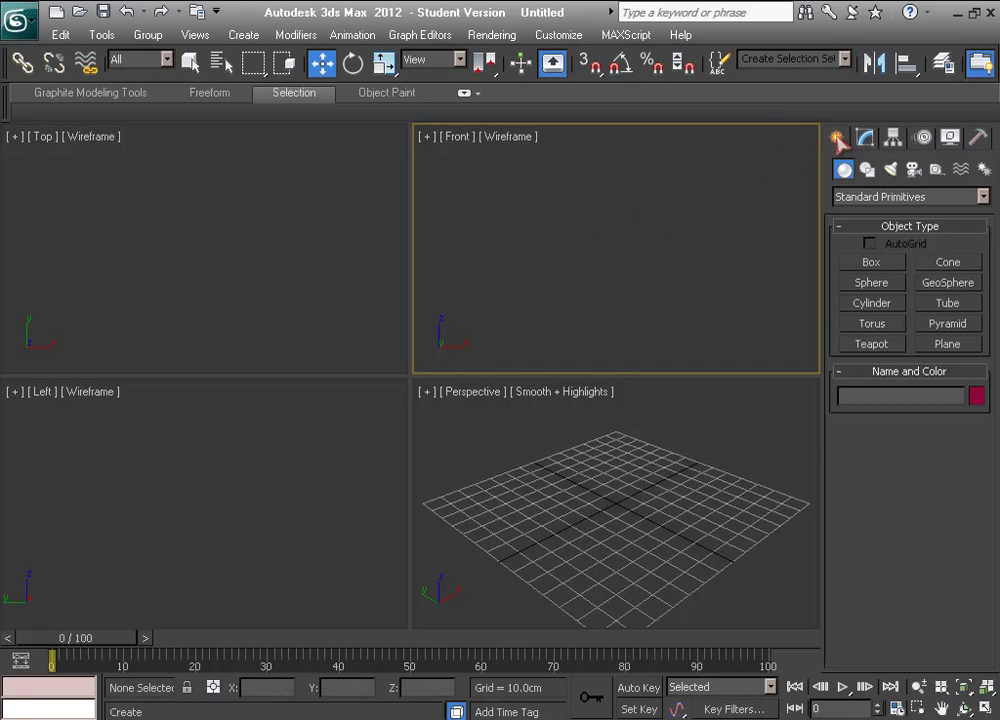
# Step: Create a nearly horizontal chain of two bones with an end bone in the Front viewport
pyautogui.click(983, 170)
pyautogui.click(872, 266)
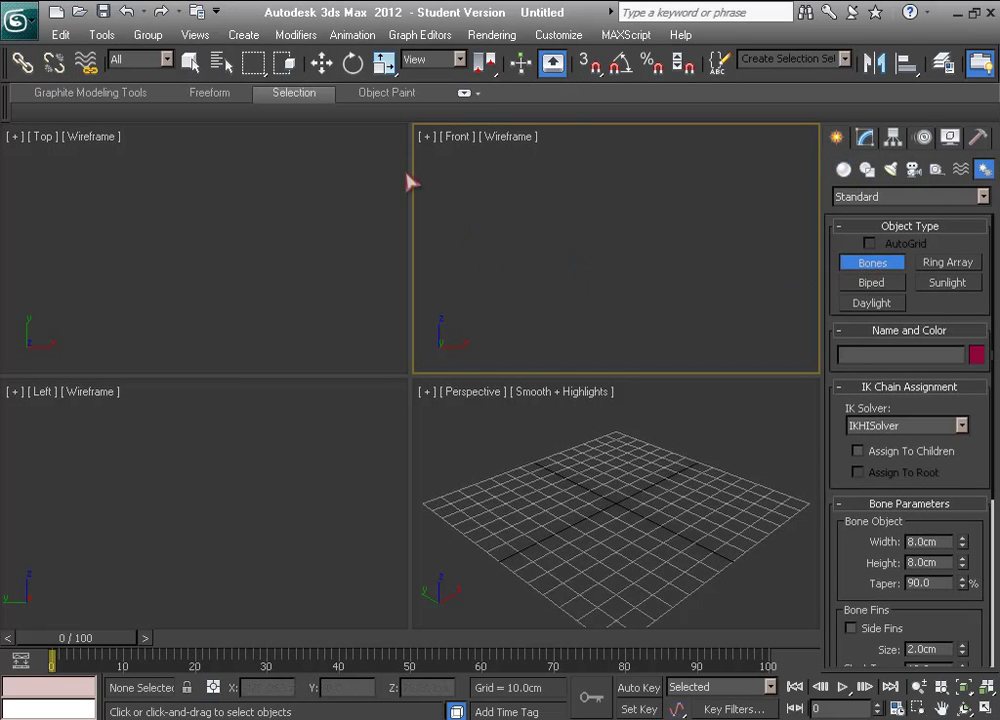
pyautogui.click(476, 256)
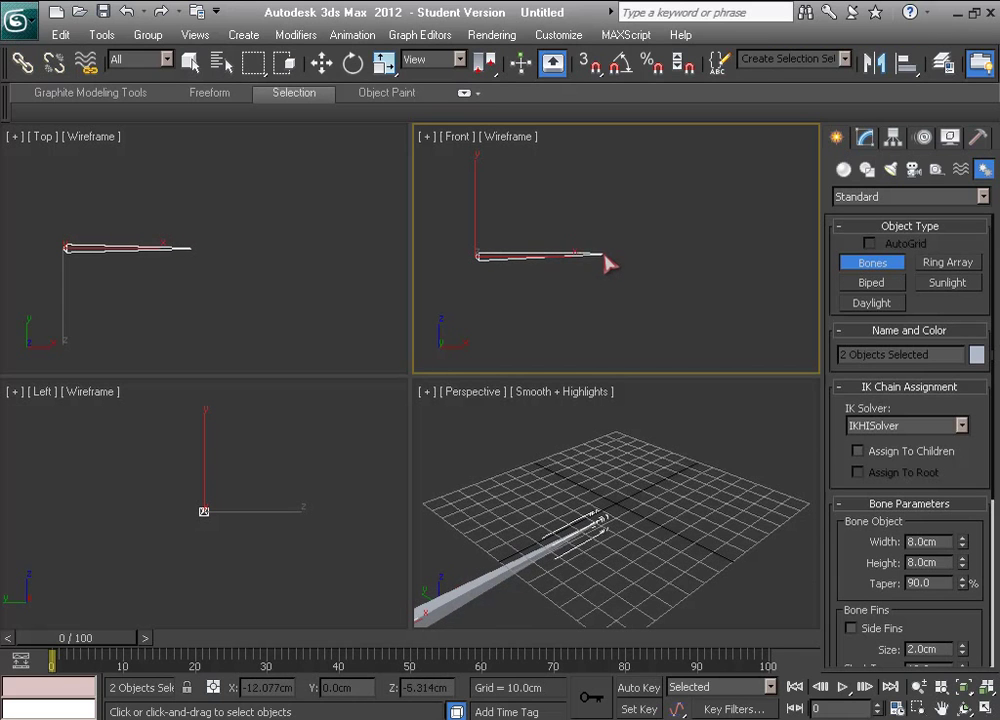
pyautogui.click(605, 258)
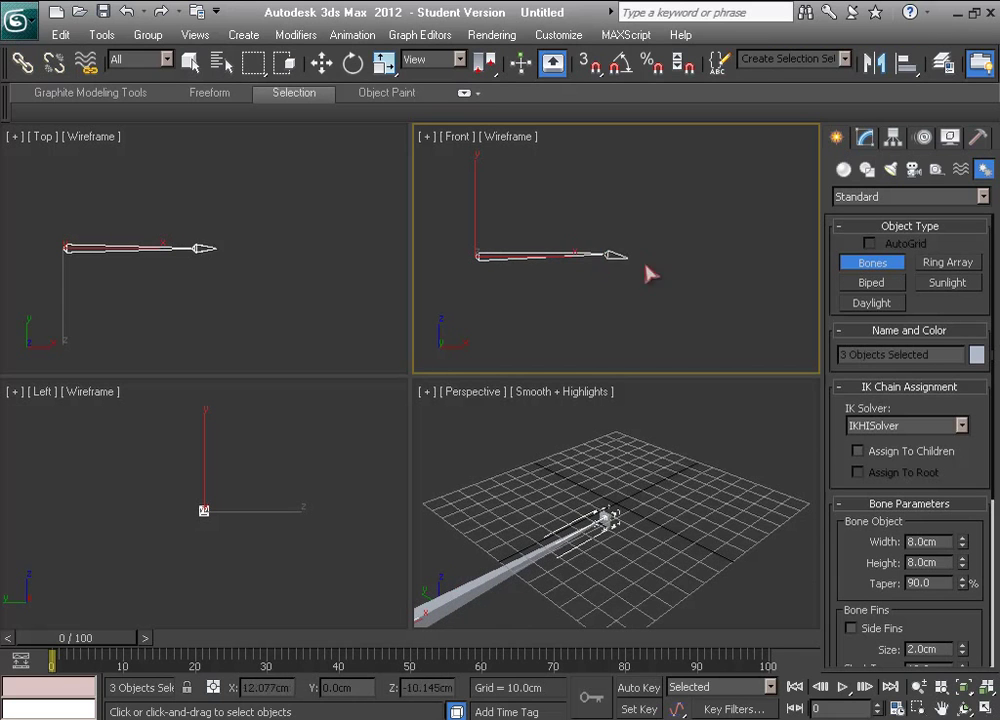
pyautogui.click(701, 263)
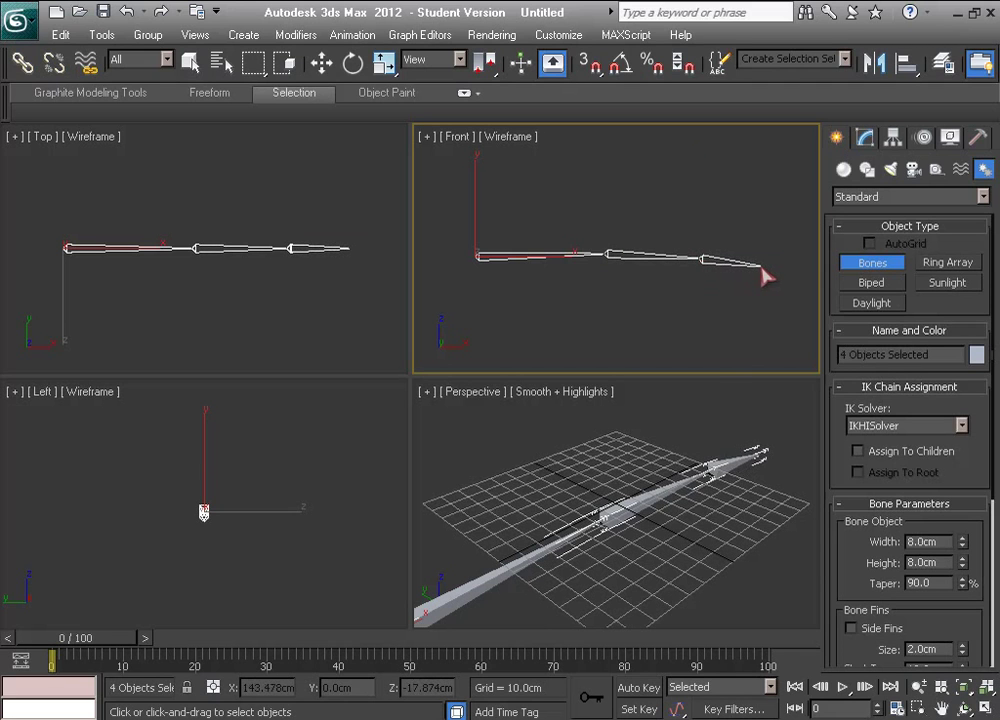
pyautogui.rightClick(764, 276)
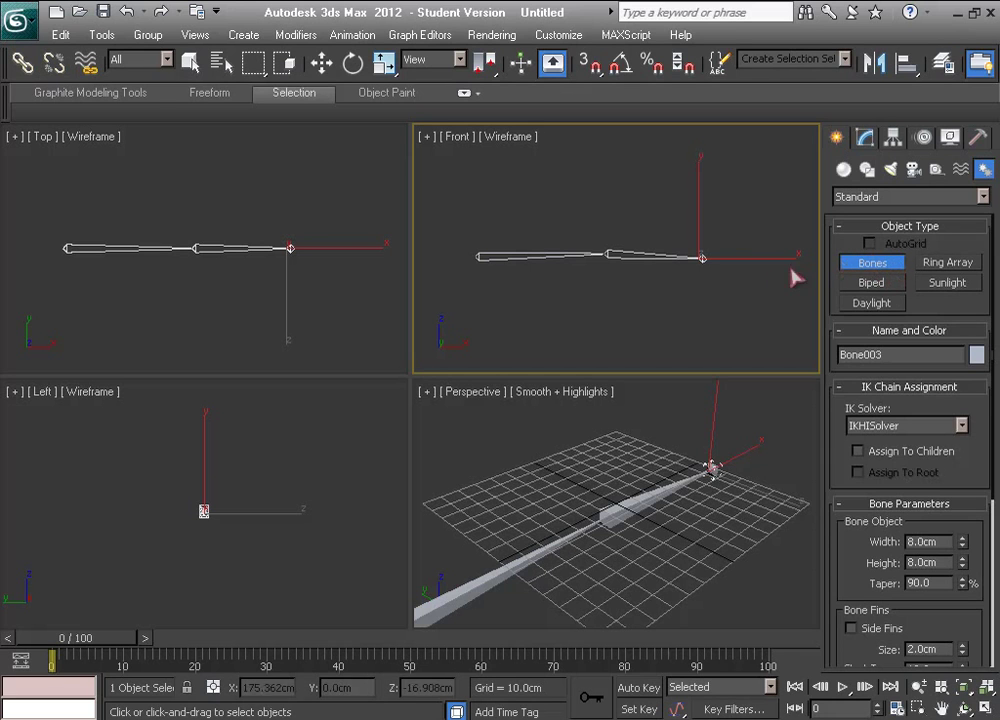
pyautogui.press('w')
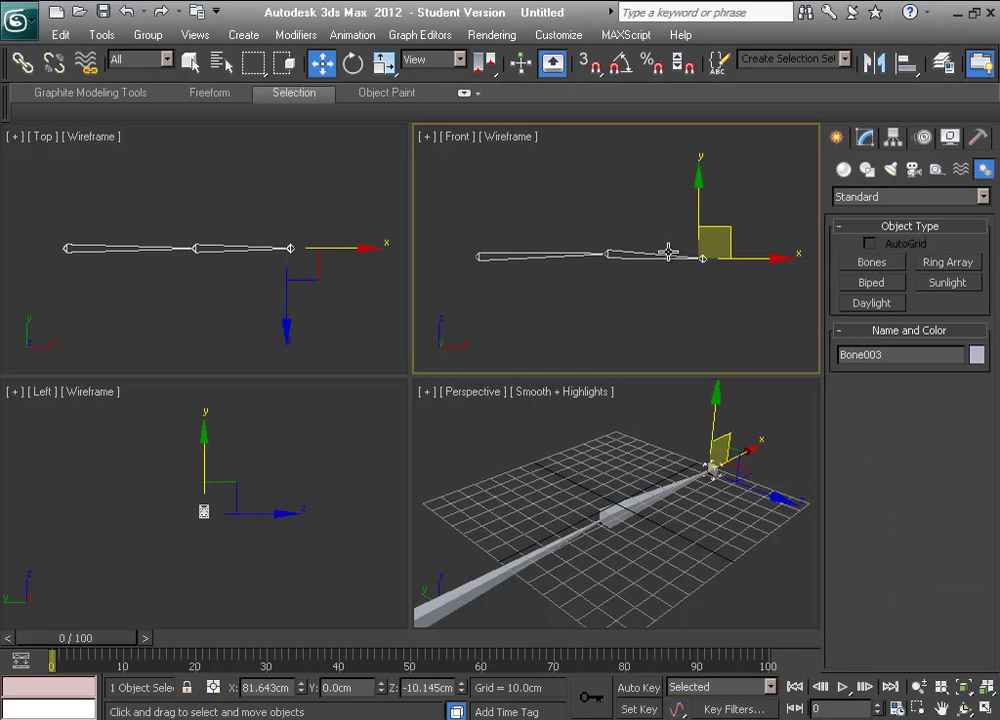
# Step: Maximize the Perspective viewport and examine the bone parameters of each bone in the chain
pyautogui.rightClick(647, 431)
pyautogui.rightClick(631, 289)
pyautogui.rightClick(625, 470)
pyautogui.hotkey('alt', 'w')
pyautogui.keyDown('alt'); pyautogui.moveTo(565, 419); pyautogui.dragTo(335, 395, button='middle'); pyautogui.keyUp('alt')
pyautogui.click(270, 396)
pyautogui.scroll(-3, 405, 400)
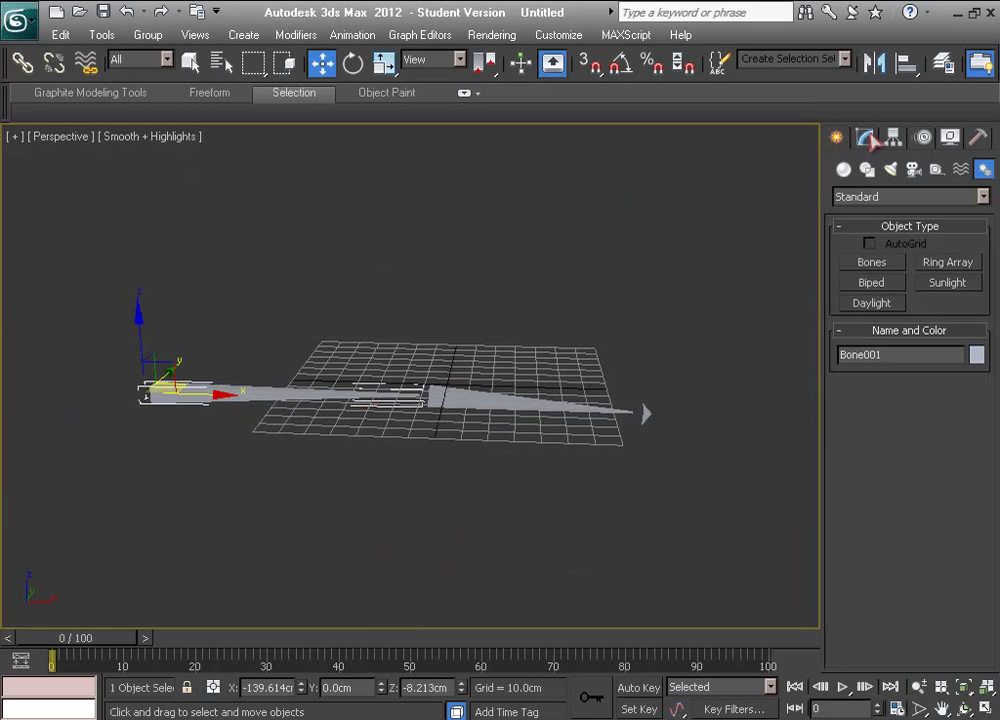
pyautogui.click(868, 138)
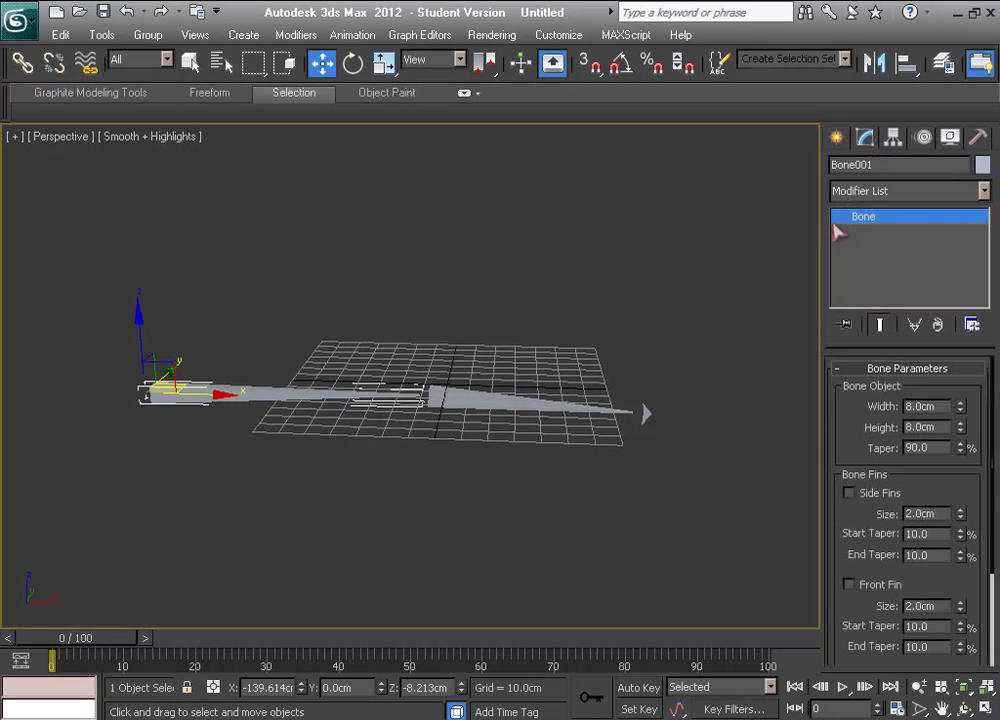
pyautogui.click(458, 404)
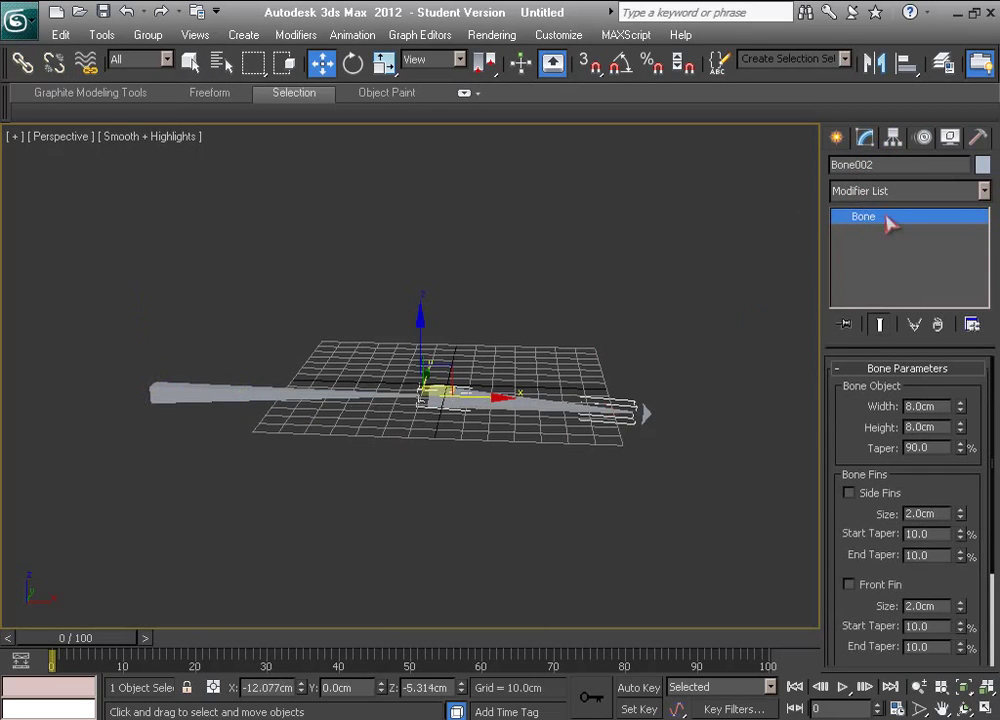
pyautogui.click(648, 411)
pyautogui.click(254, 399)
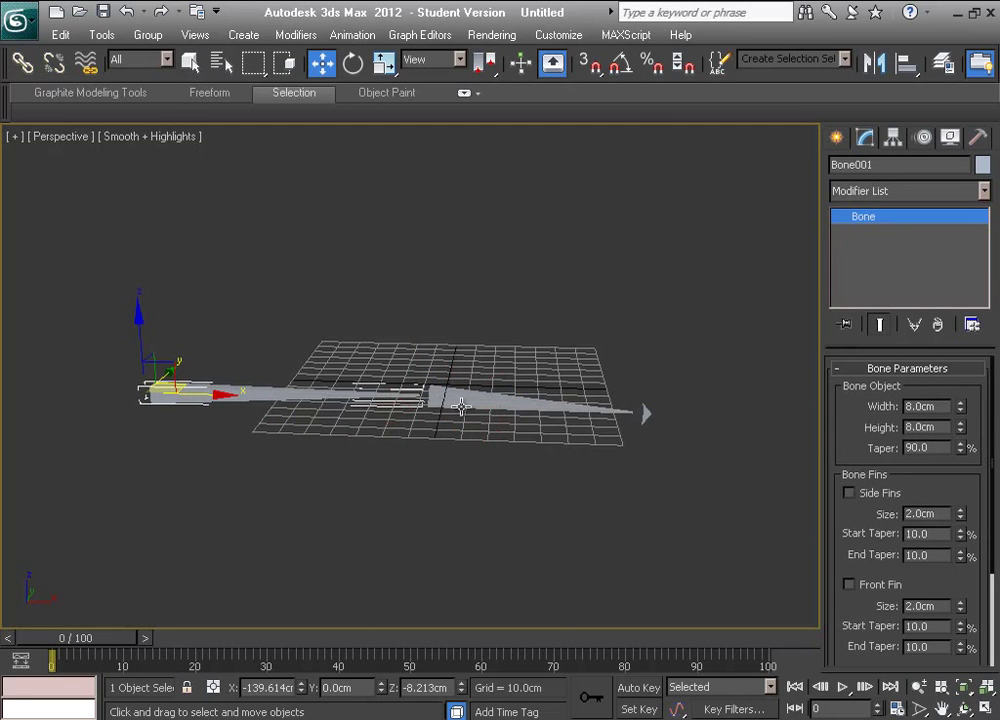
# Step: Examine the chain's hierarchy by selecting the root bone with all its children and the middle bone with its child
pyautogui.doubleClick(282, 390)
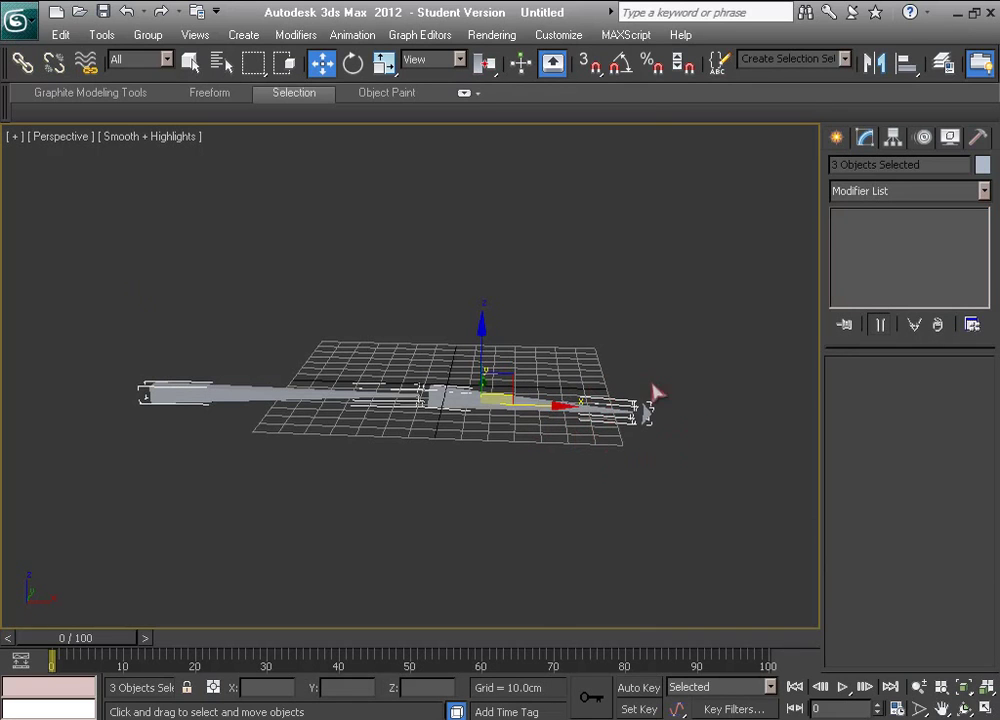
pyautogui.click(335, 458)
pyautogui.doubleClick(289, 393)
pyautogui.click(324, 430)
pyautogui.click(499, 399)
pyautogui.keyDown('ctrl'); pyautogui.click(605, 408); pyautogui.keyUp('ctrl')
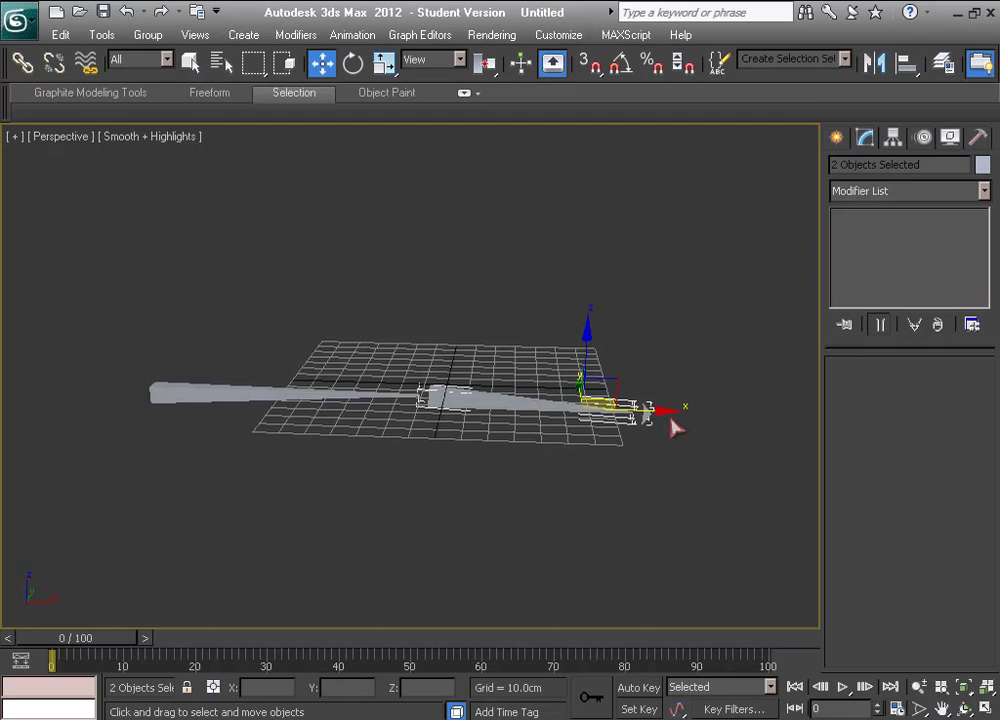
pyautogui.hotkey('ctrl', 'z')
pyautogui.doubleClick(527, 401)
pyautogui.click(464, 455)
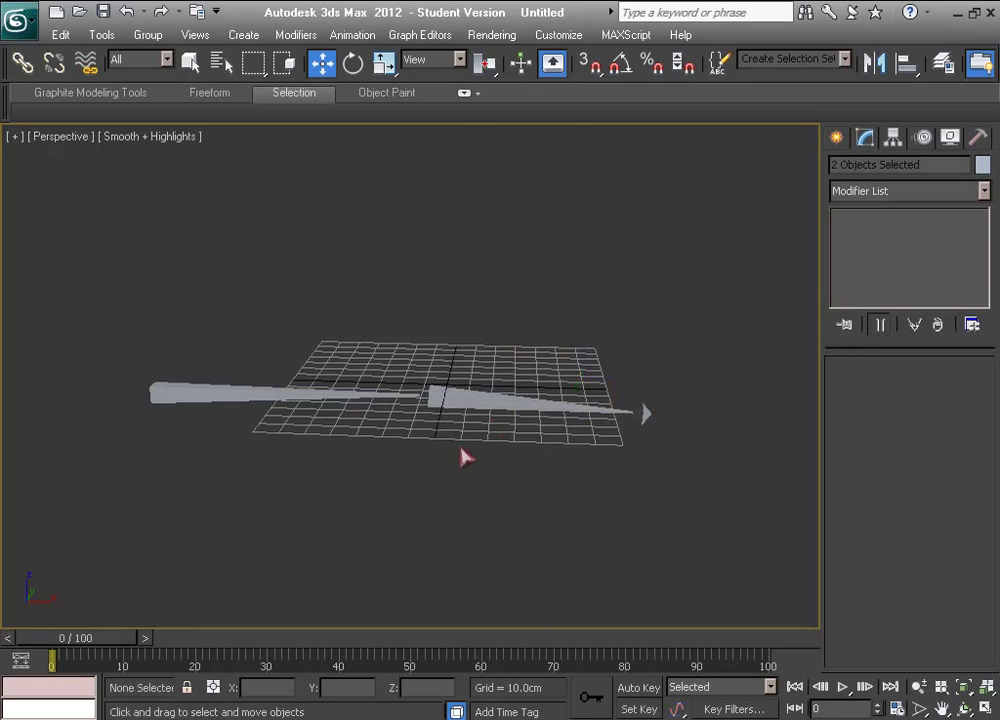
# Step: Move the root bone to about X -127.6 cm, Z -11.1 cm and the middle bone to about X -0.3 cm, Z -3.2 cm
pyautogui.click(234, 396)
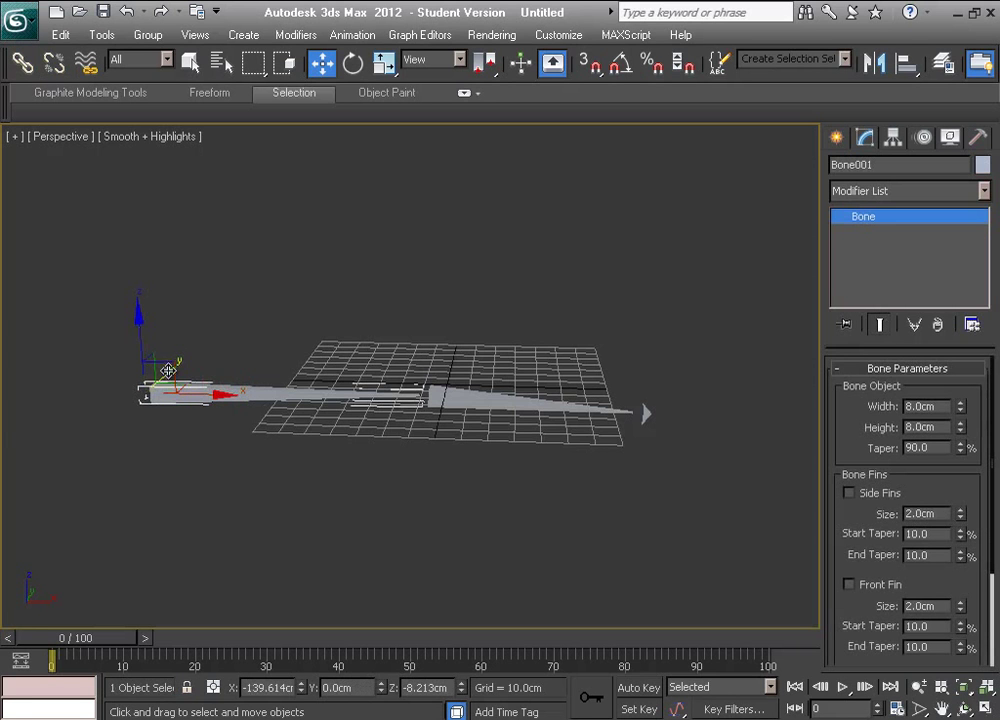
pyautogui.moveTo(171, 371)
pyautogui.mouseDown()
pyautogui.moveTo(221, 333)
pyautogui.moveTo(208, 272)
pyautogui.moveTo(241, 288)
pyautogui.moveTo(196, 398)
pyautogui.moveTo(216, 367)
pyautogui.moveTo(218, 377)
pyautogui.moveTo(181, 411)
pyautogui.moveTo(150, 357)
pyautogui.moveTo(187, 380)
pyautogui.mouseUp()
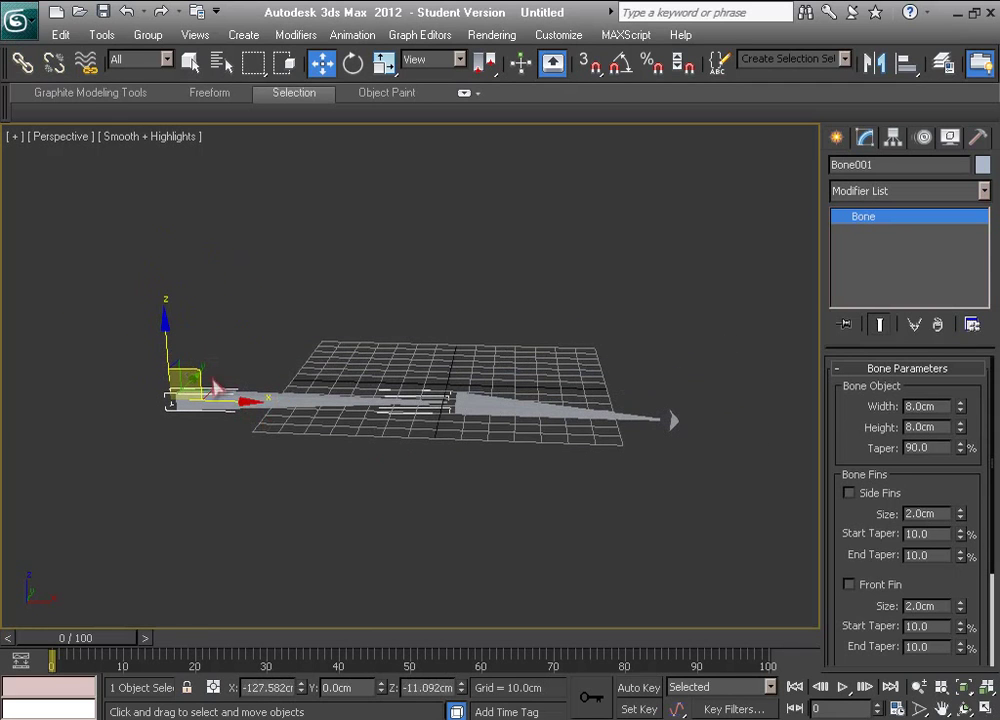
pyautogui.click(485, 404)
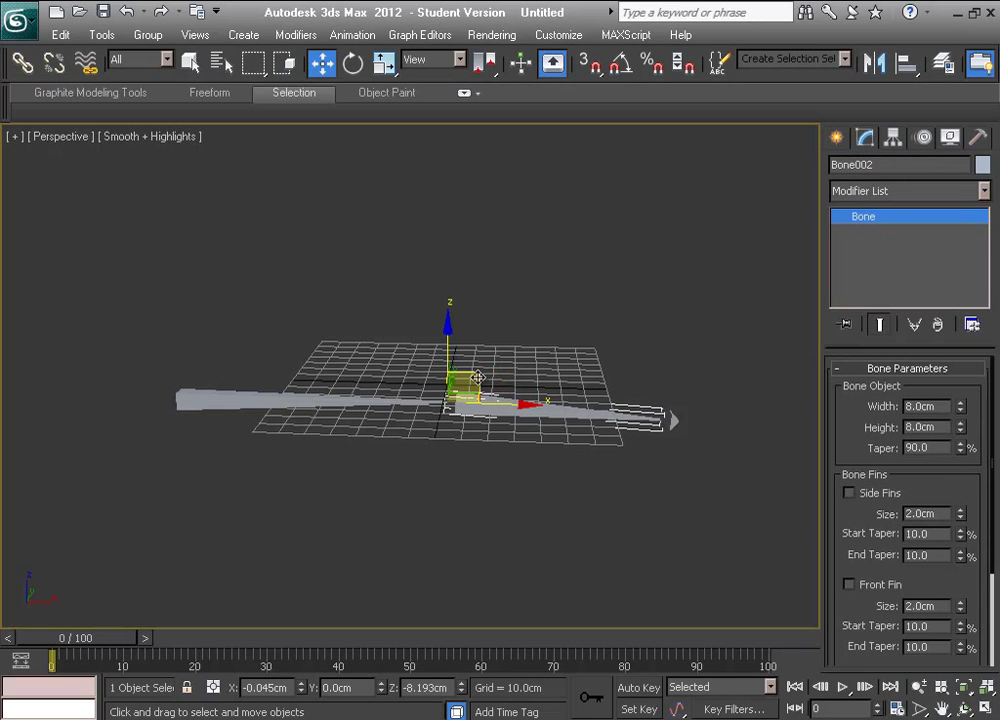
pyautogui.moveTo(478, 377); pyautogui.dragTo(490, 350)
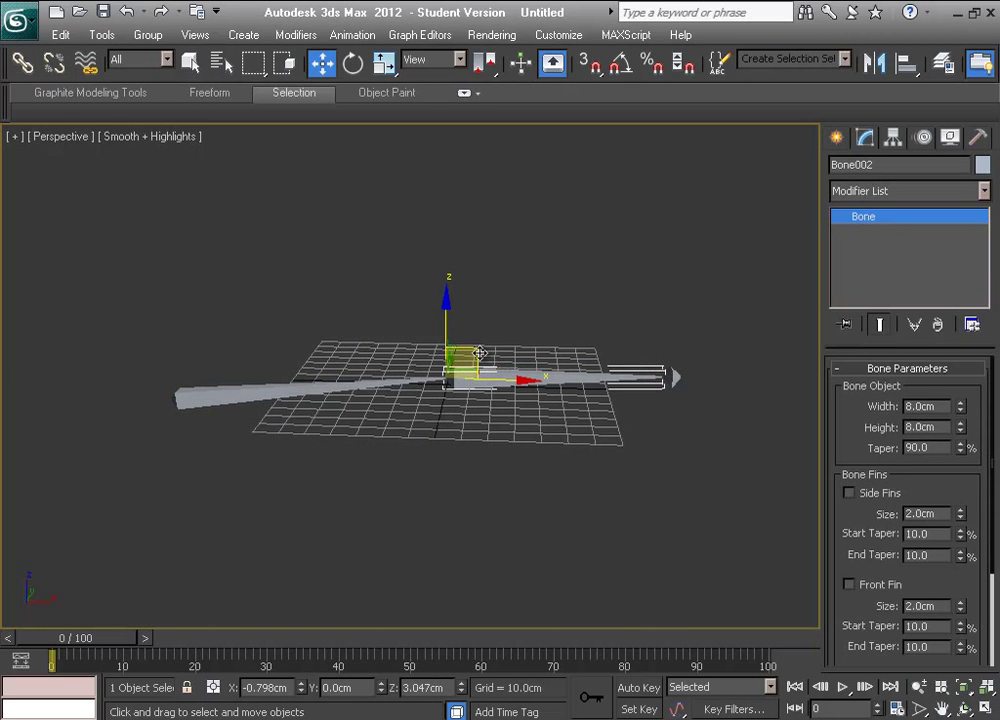
pyautogui.moveTo(480, 353)
pyautogui.mouseDown()
pyautogui.moveTo(468, 357)
pyautogui.moveTo(494, 418)
pyautogui.moveTo(476, 358)
pyautogui.moveTo(487, 357)
pyautogui.moveTo(507, 499)
pyautogui.moveTo(500, 267)
pyautogui.moveTo(511, 517)
pyautogui.moveTo(514, 318)
pyautogui.moveTo(518, 397)
pyautogui.moveTo(487, 307)
pyautogui.moveTo(494, 390)
pyautogui.moveTo(491, 312)
pyautogui.moveTo(494, 354)
pyautogui.mouseUp()
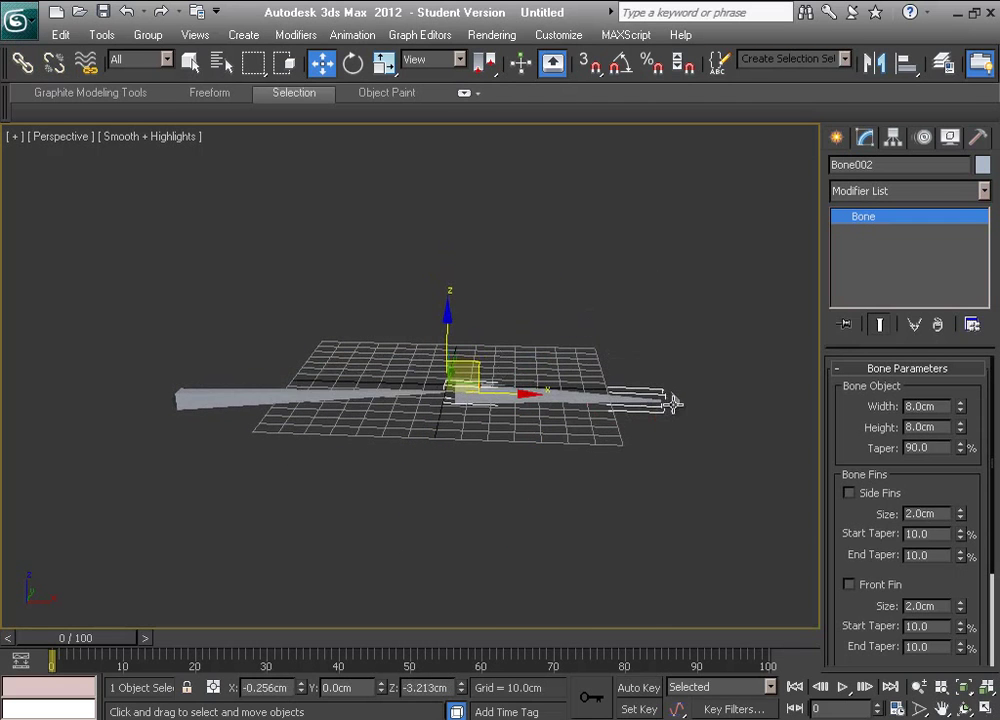
# Step: Move the end bone in the XZ plane to adjust the angle of the middle bone
pyautogui.moveTo(670, 404)
pyautogui.mouseDown()
pyautogui.moveTo(672, 370)
pyautogui.moveTo(705, 460)
pyautogui.moveTo(739, 268)
pyautogui.moveTo(768, 424)
pyautogui.moveTo(723, 315)
pyautogui.moveTo(720, 331)
pyautogui.moveTo(692, 334)
pyautogui.moveTo(728, 372)
pyautogui.moveTo(732, 346)
pyautogui.moveTo(700, 359)
pyautogui.moveTo(676, 410)
pyautogui.mouseUp()
pyautogui.click(683, 382)
pyautogui.click(670, 339)
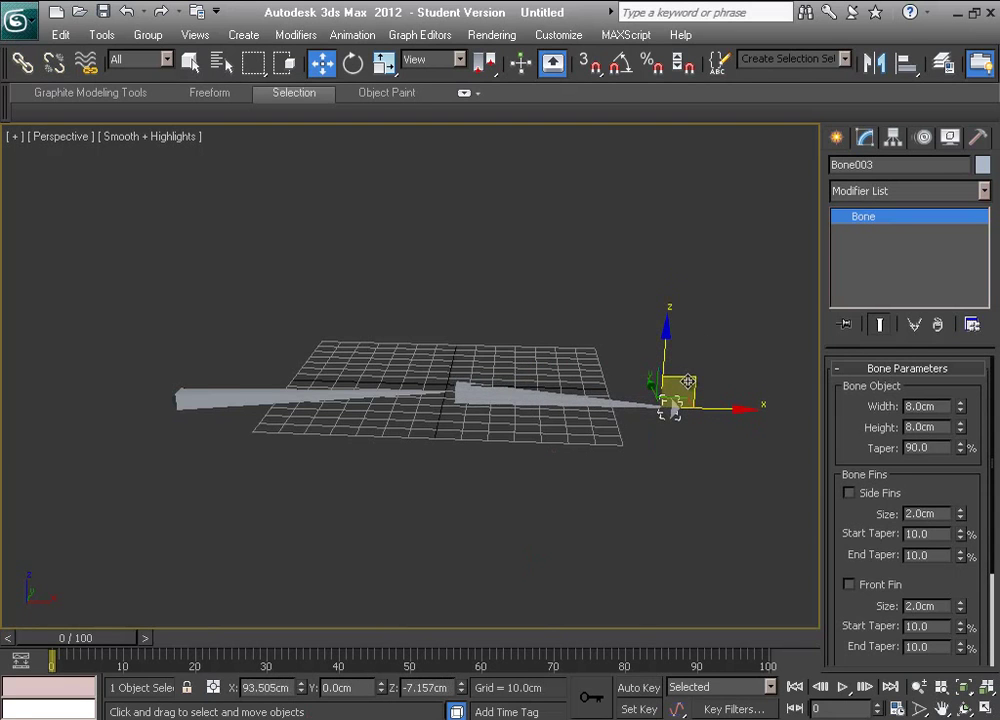
pyautogui.moveTo(694, 381); pyautogui.dragTo(676, 400)
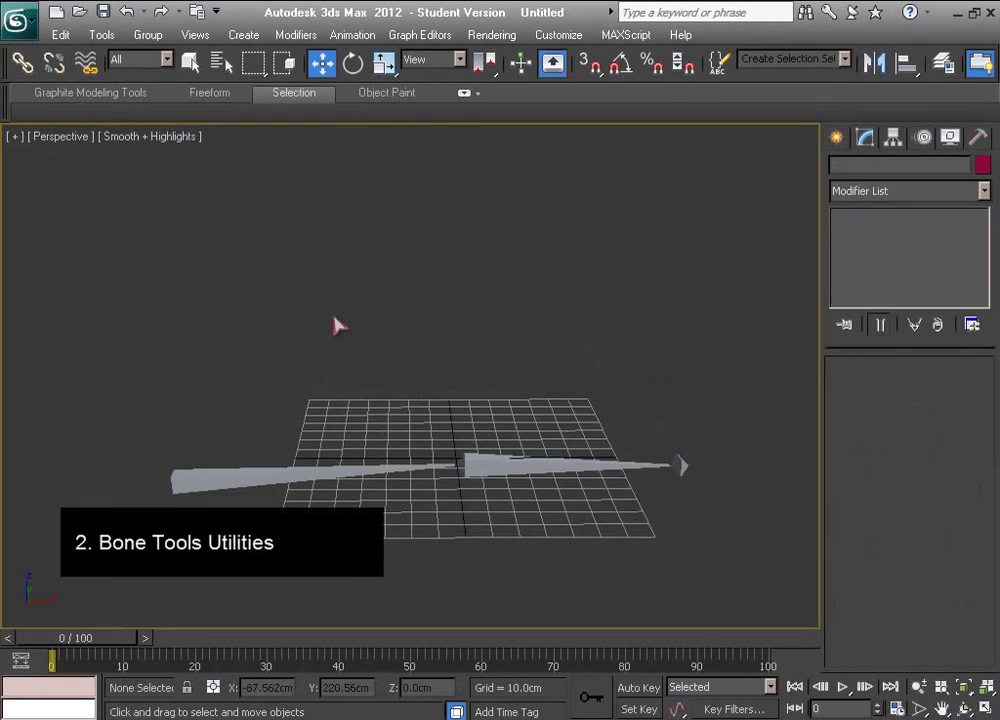
# Step: Open the Bone Tools dialog
pyautogui.moveTo(435, 353); pyautogui.dragTo(409, 337, button='middle')
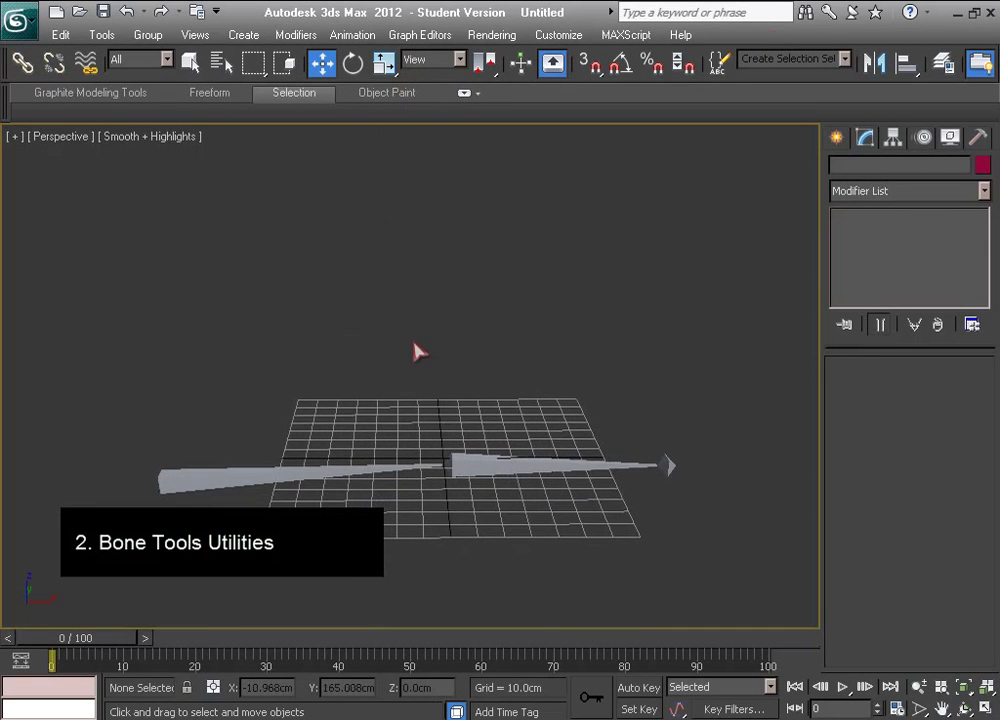
pyautogui.click(354, 40)
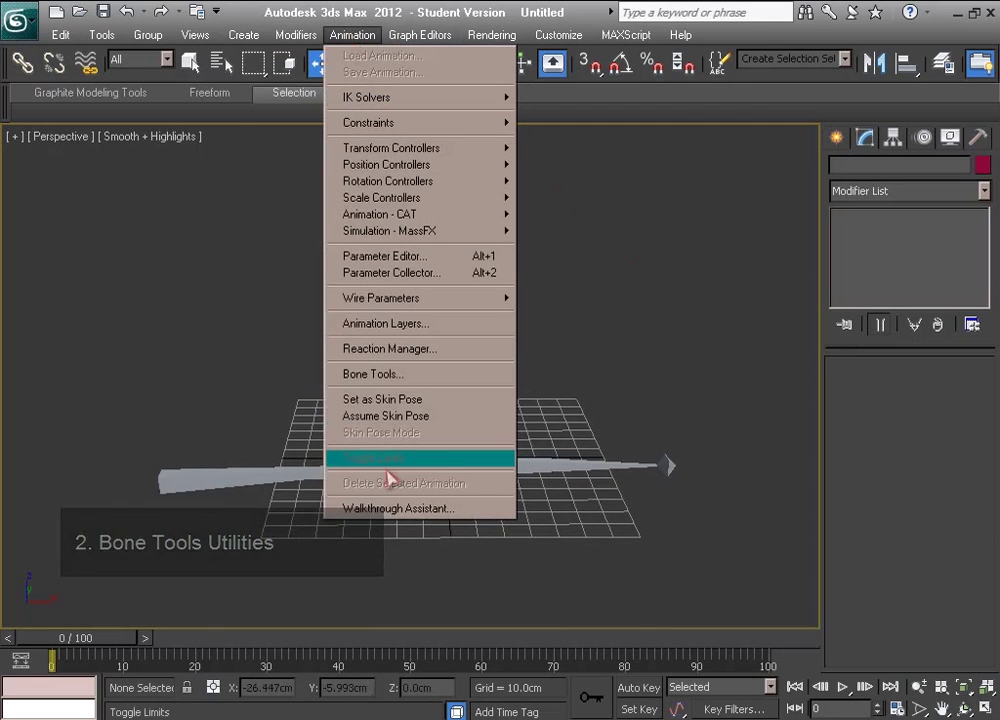
pyautogui.click(384, 374)
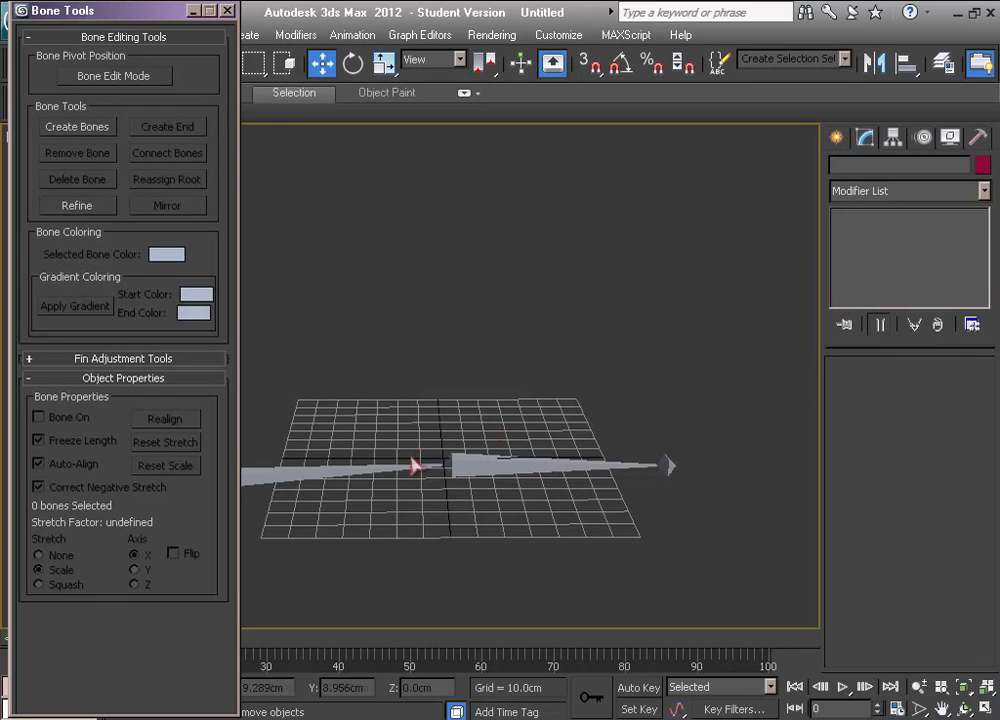
pyautogui.moveTo(391, 468); pyautogui.dragTo(532, 390, button='middle')
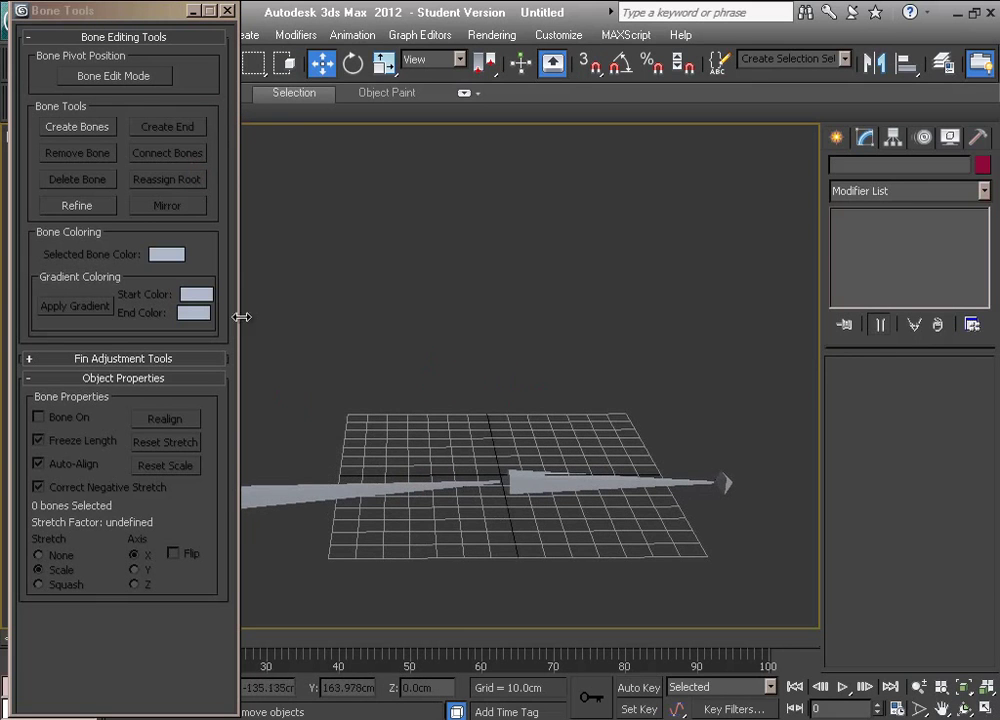
# Step: Create a second chain of two bones with an end bone behind the first chain in the Perspective viewport, using Create Bones
pyautogui.click(77, 127)
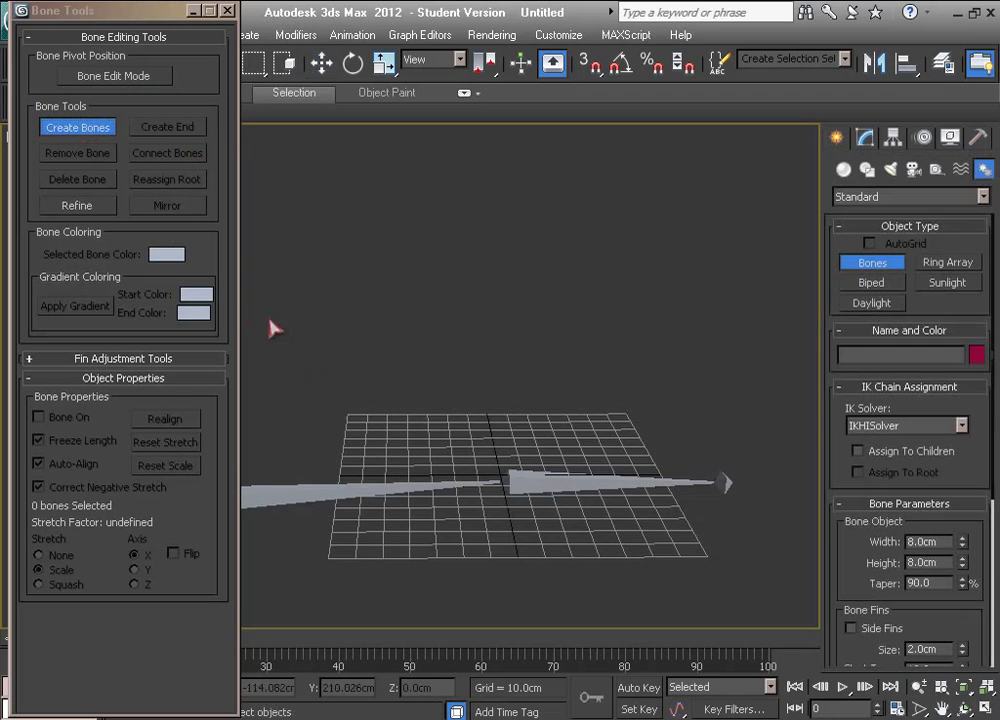
pyautogui.click(268, 318)
pyautogui.click(380, 321)
pyautogui.rightClick(382, 322)
pyautogui.click(523, 329)
pyautogui.click(705, 342)
pyautogui.rightClick(716, 414)
pyautogui.press('w')
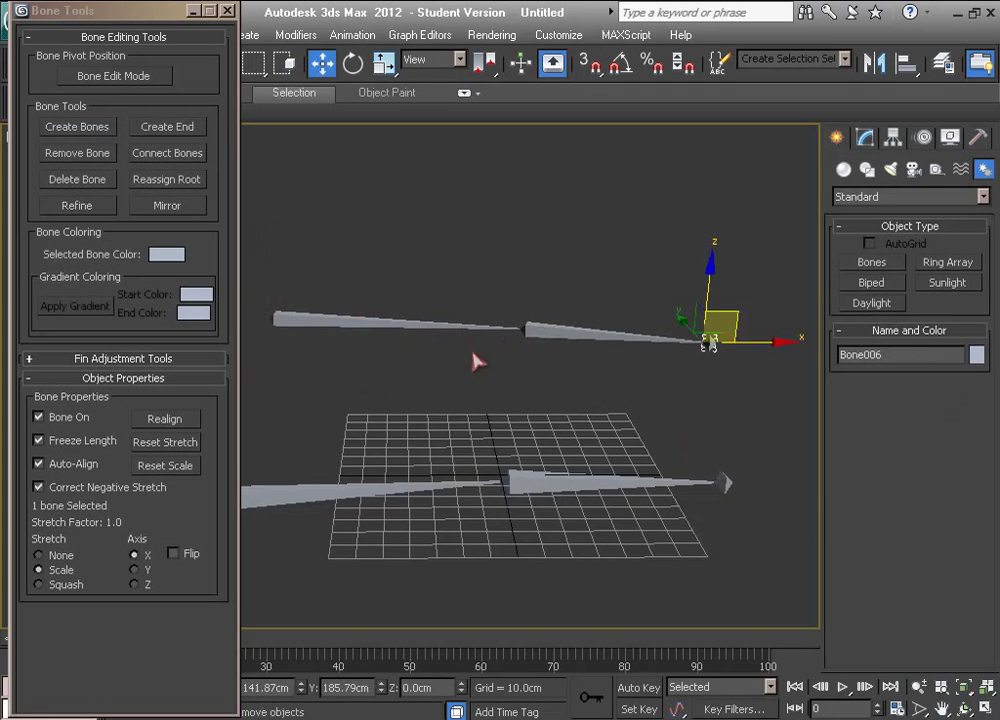
pyautogui.scroll(3, 497, 368)
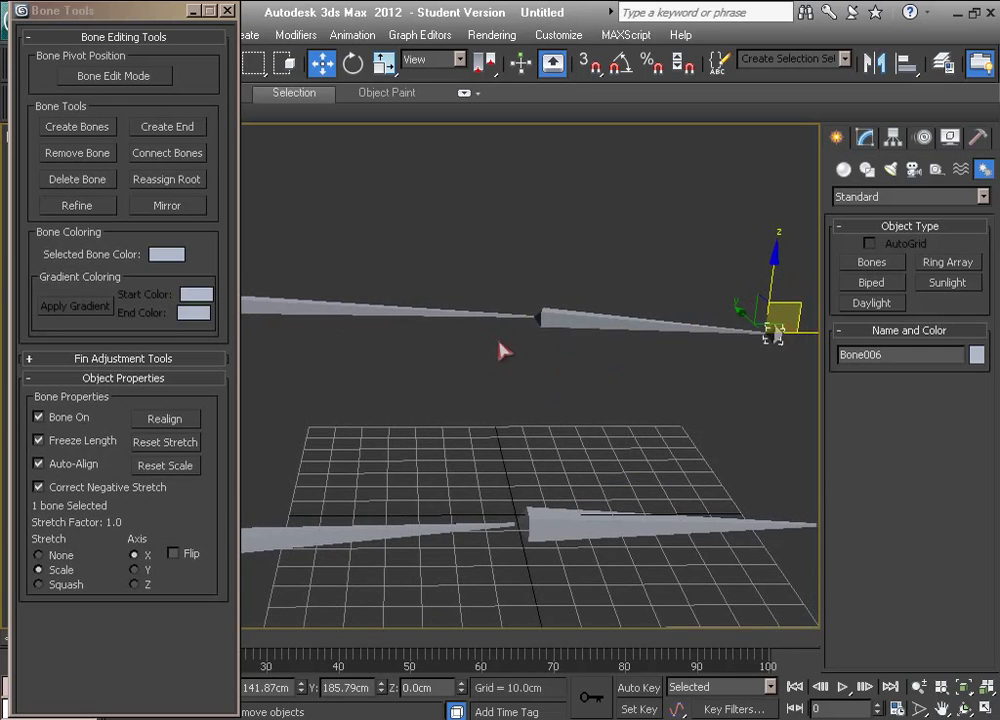
pyautogui.moveTo(497, 356); pyautogui.dragTo(497, 362, button='middle')
pyautogui.scroll(-3, 496, 362)
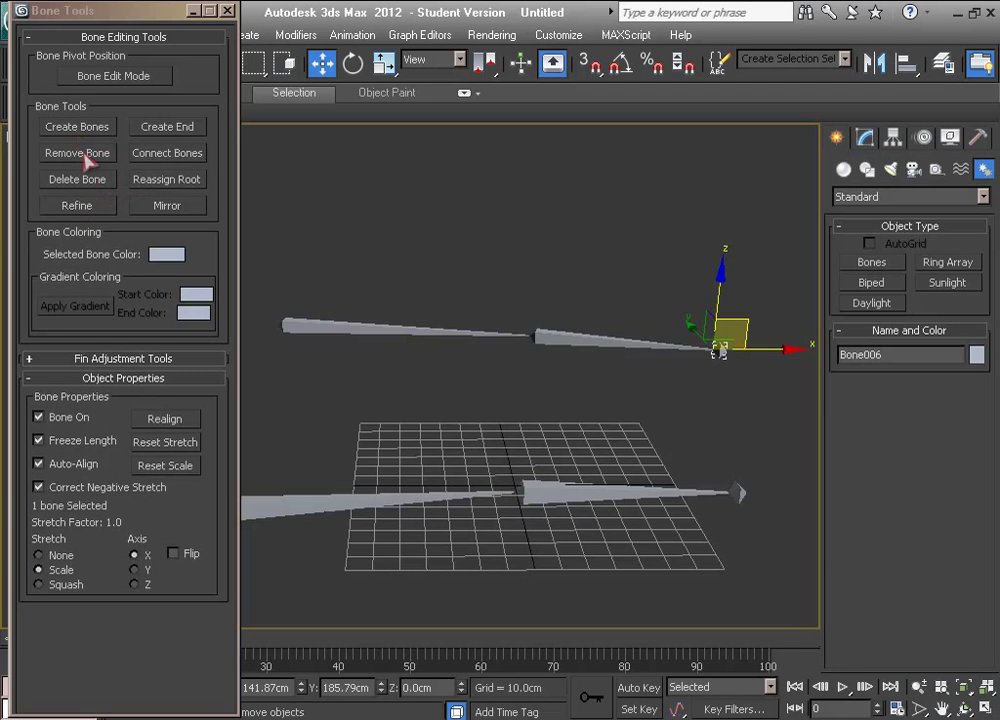
# Step: Delete the second bone of the new chain with Delete Bone and select the remaining pieces to check them
pyautogui.click(584, 343)
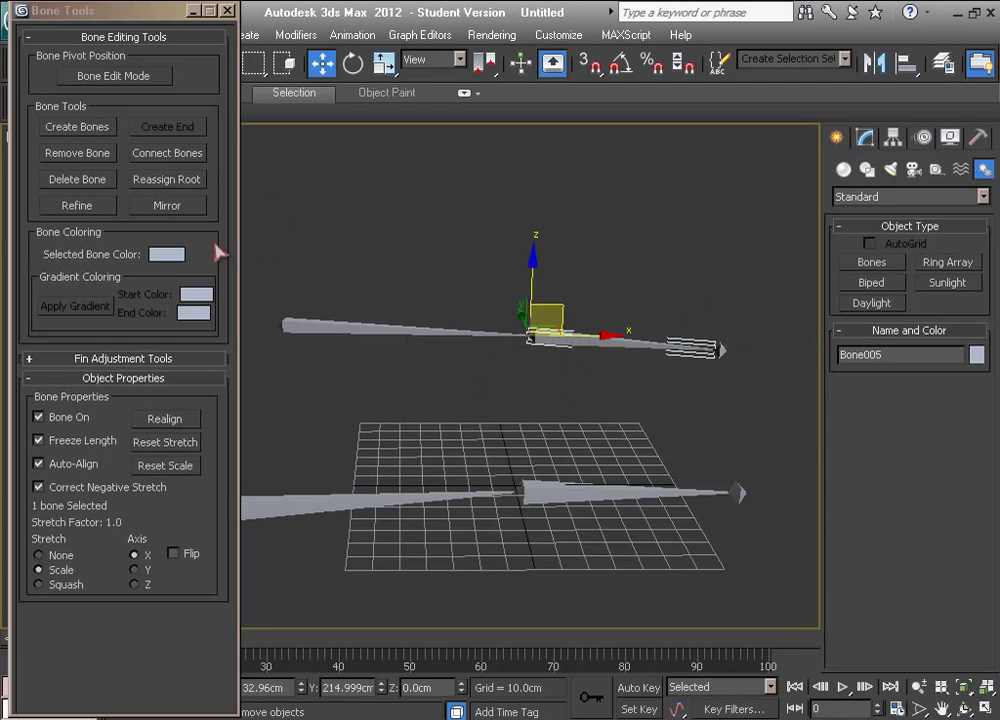
pyautogui.click(84, 181)
pyautogui.moveTo(596, 335); pyautogui.dragTo(510, 326, button='middle')
pyautogui.click(674, 345)
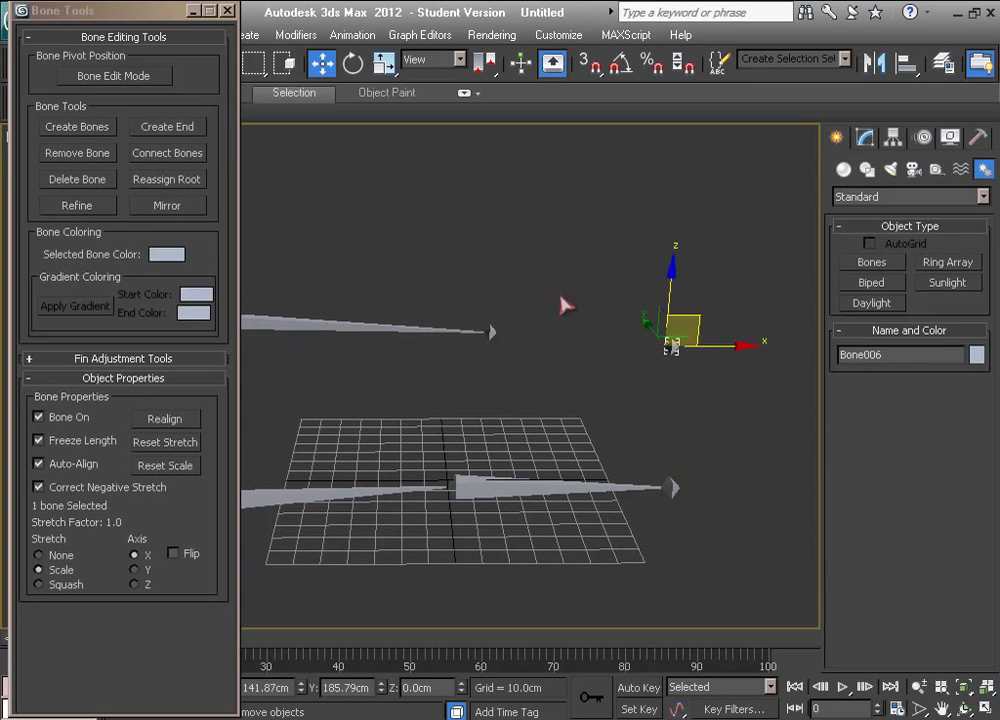
pyautogui.moveTo(549, 290); pyautogui.dragTo(486, 364)
pyautogui.click(546, 322)
pyautogui.click(446, 329)
pyautogui.click(626, 280)
pyautogui.moveTo(427, 367); pyautogui.dragTo(429, 366)
pyautogui.moveTo(545, 263); pyautogui.dragTo(640, 381)
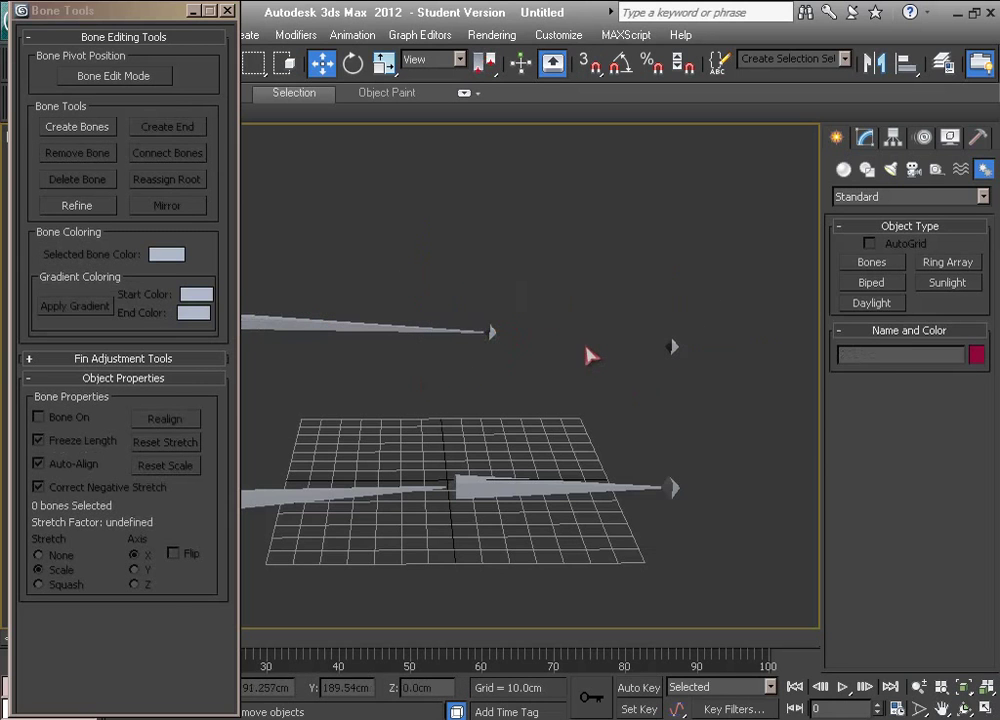
# Step: Undo the selections and the deletion of the new chain's second bone
pyautogui.hotkey('ctrl', 'z')
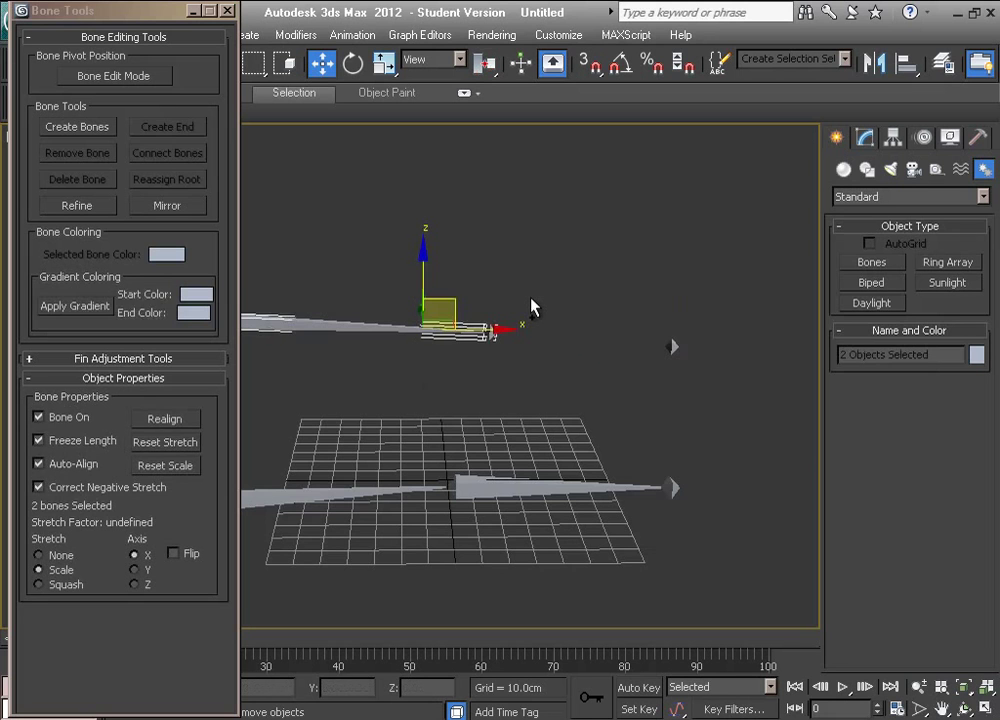
pyautogui.hotkey('ctrl', 'z')
pyautogui.hotkey('ctrl', 'z')
pyautogui.hotkey('ctrl', 'z')
pyautogui.hotkey('ctrl', 'z')
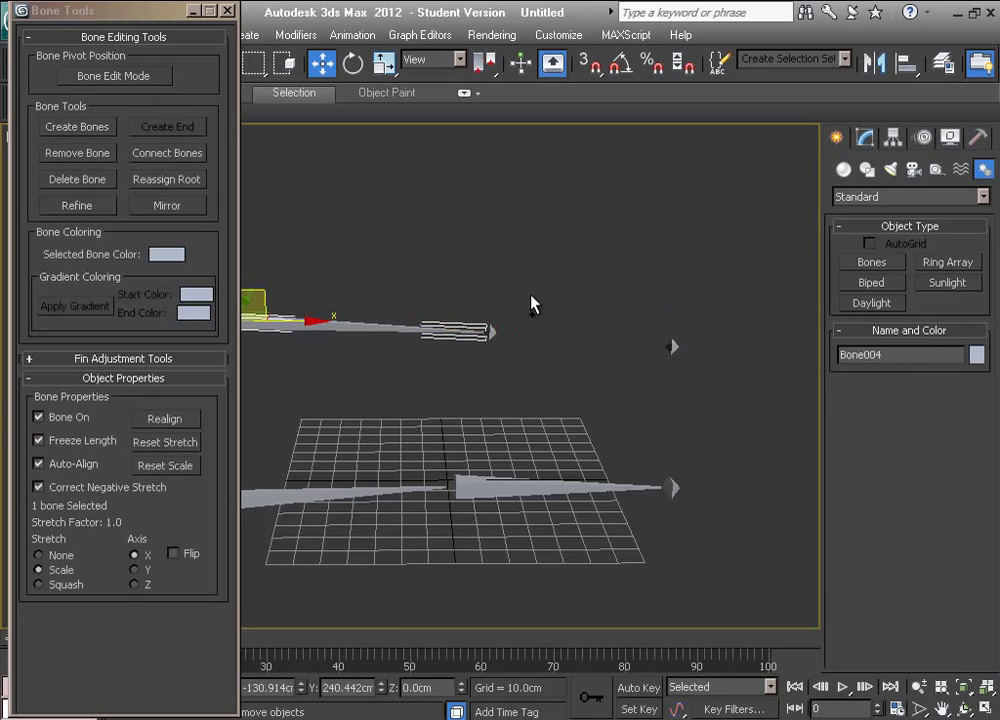
pyautogui.hotkey('ctrl', 'z')
pyautogui.hotkey('ctrl', 'z')
pyautogui.hotkey('ctrl', 'z')
pyautogui.hotkey('ctrl', 'z')
pyautogui.hotkey('ctrl', 'z')
pyautogui.hotkey('ctrl', 'z')
pyautogui.hotkey('ctrl', 'z')
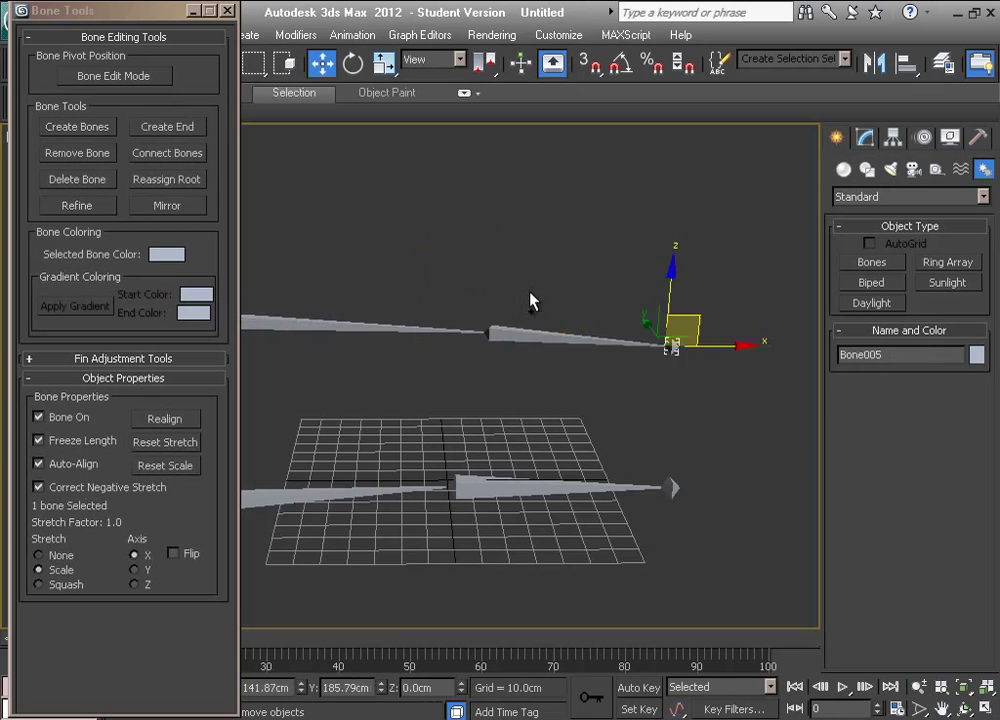
# Step: Remove the end bone of the new chain with Remove Bone
pyautogui.click(83, 152)
pyautogui.click(589, 297)
pyautogui.click(545, 345)
pyautogui.click(80, 155)
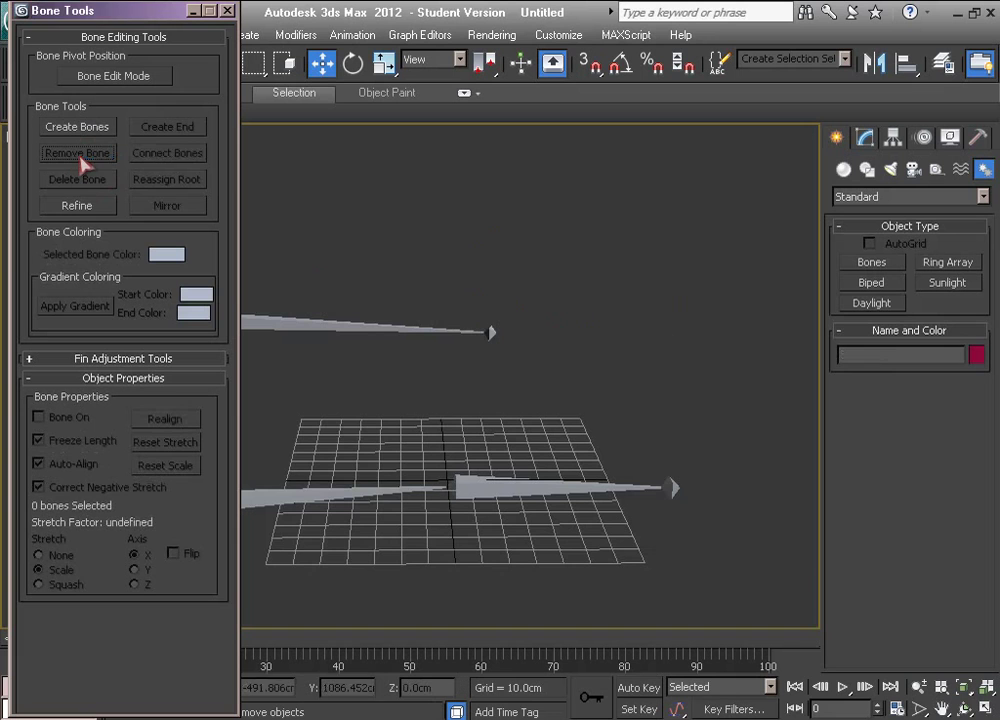
# Step: Select the rear chain's remaining bone to check it, and undo the bone removal to restore the two-bone chain
pyautogui.moveTo(436, 309); pyautogui.dragTo(530, 302, button='middle')
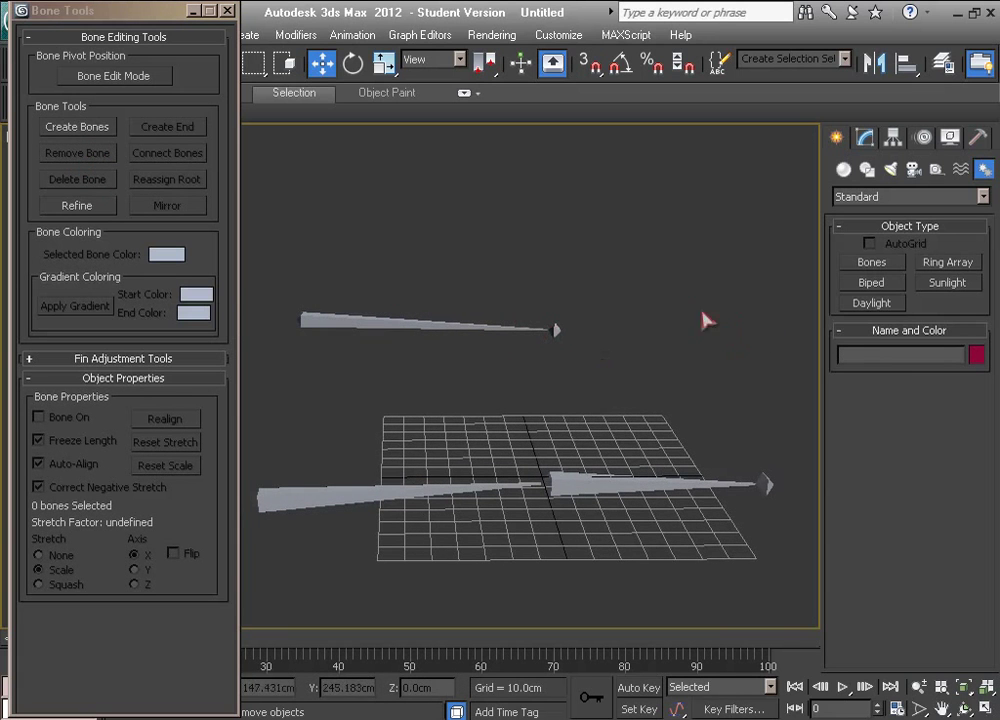
pyautogui.click(398, 322)
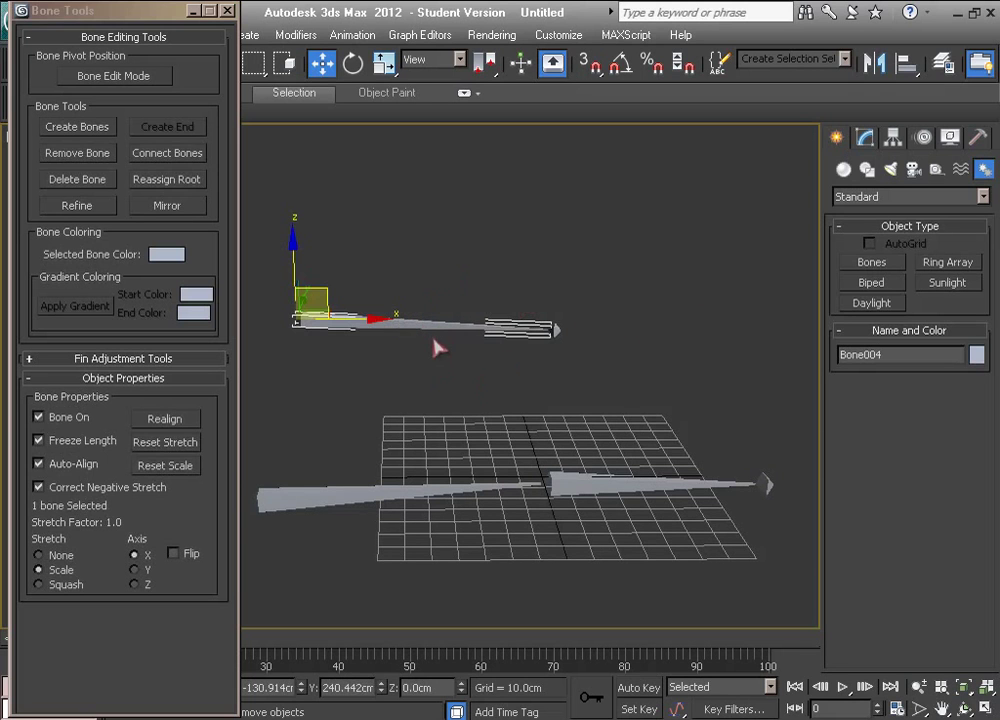
pyautogui.click(542, 381)
pyautogui.hotkey('ctrl', 'z')
pyautogui.hotkey('ctrl', 'z')
pyautogui.hotkey('ctrl', 'z')
pyautogui.click(703, 266)
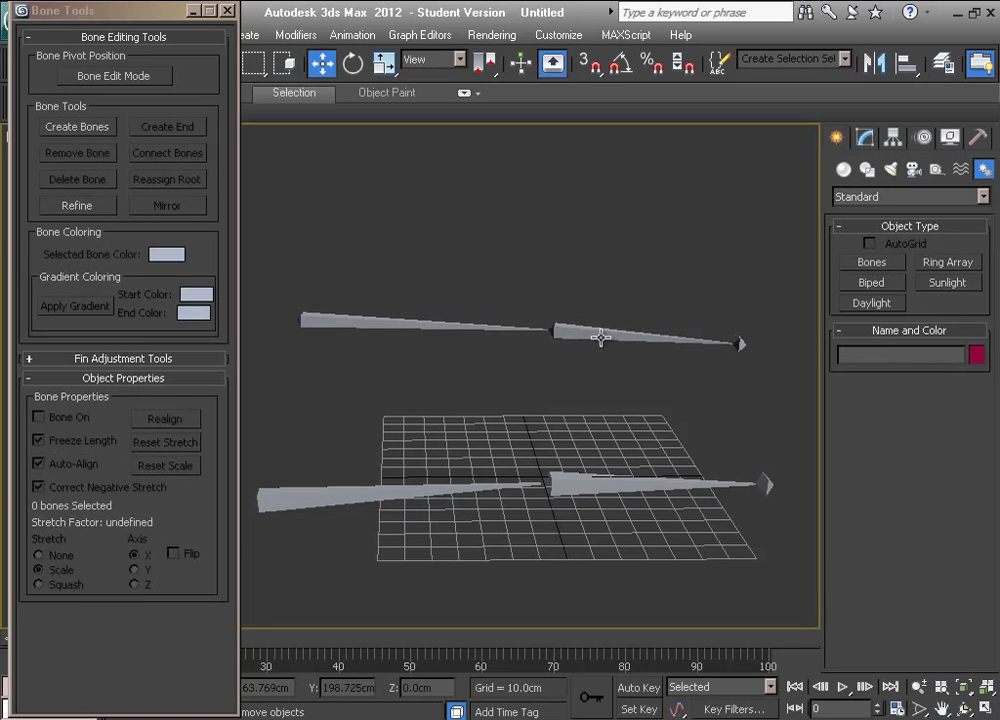
# Step: Split the rear chain with Refine, cutting its first bone at two points and its second bone at one point
pyautogui.click(570, 323)
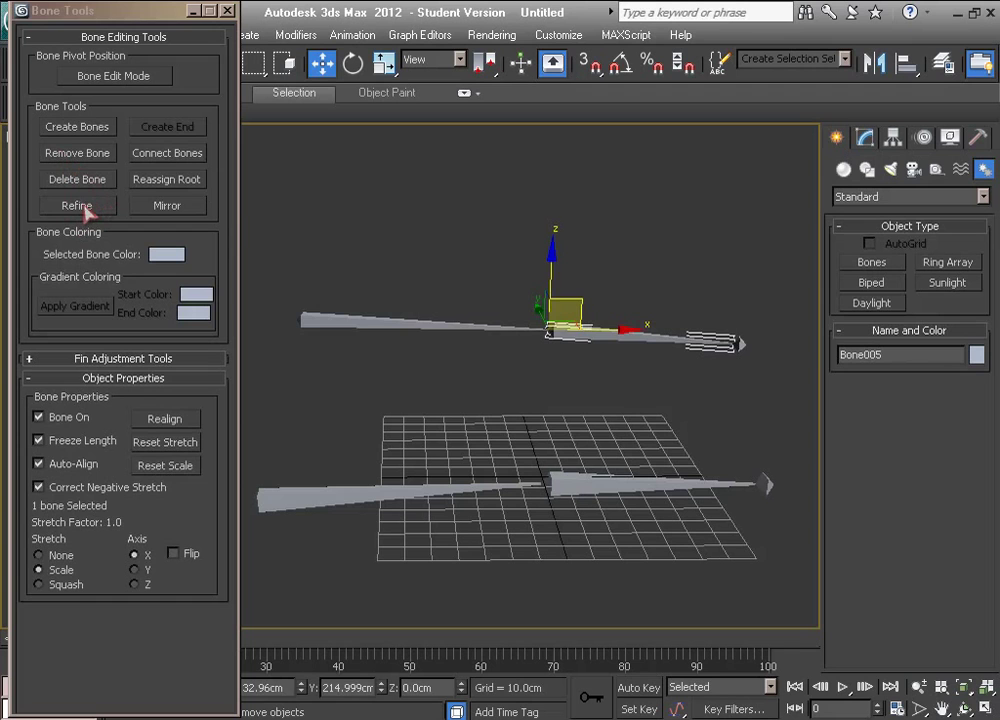
pyautogui.click(85, 207)
pyautogui.click(343, 321)
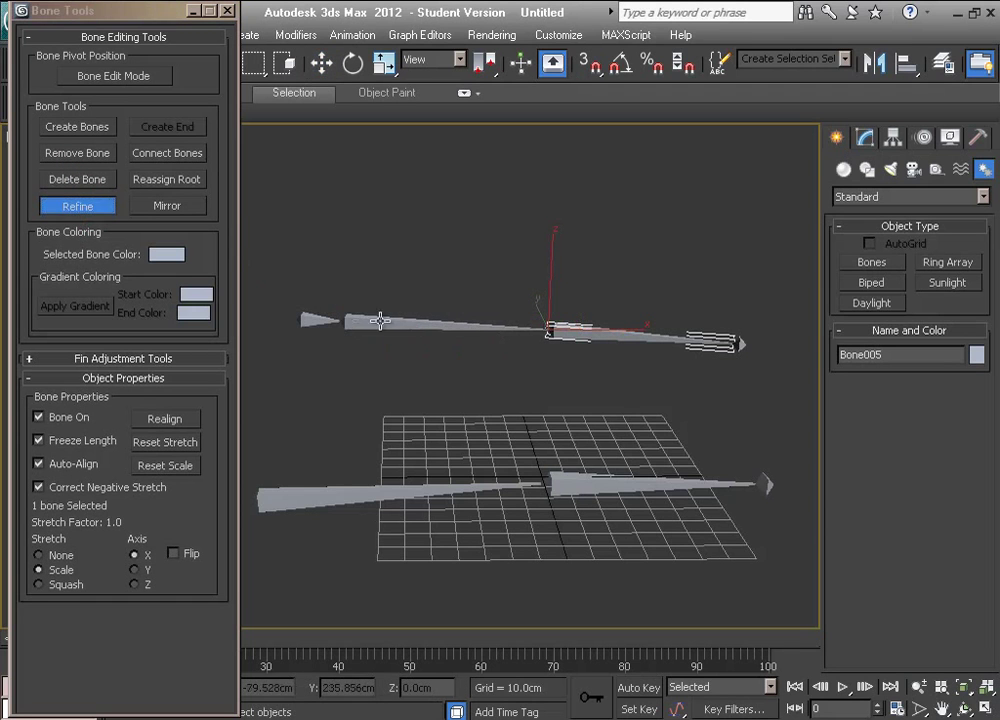
pyautogui.click(431, 324)
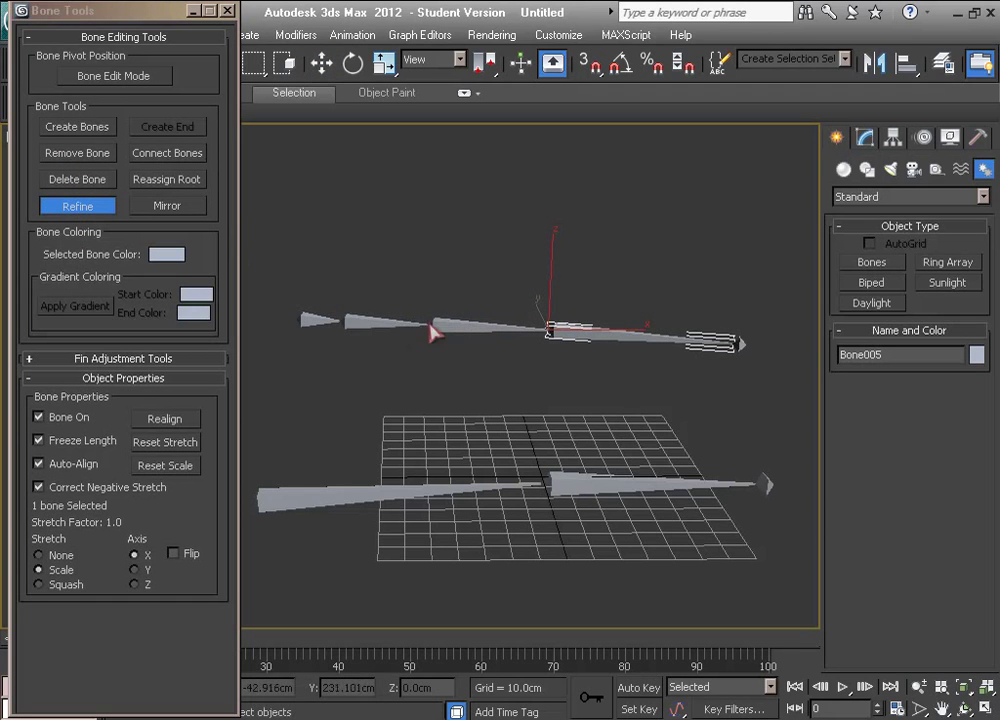
pyautogui.click(622, 333)
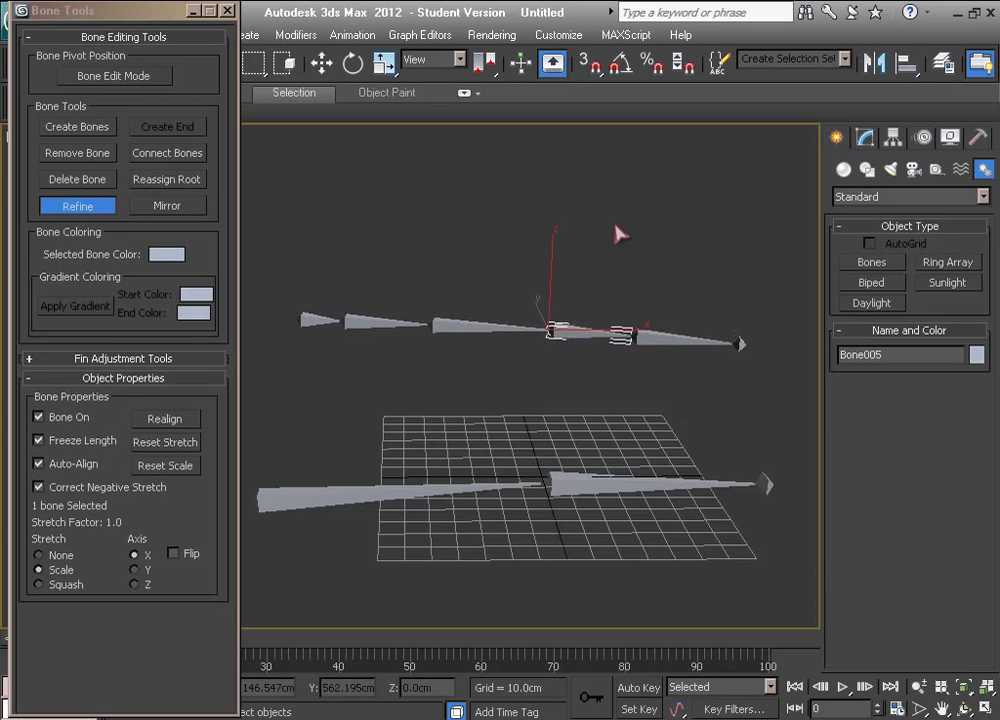
pyautogui.press('w')
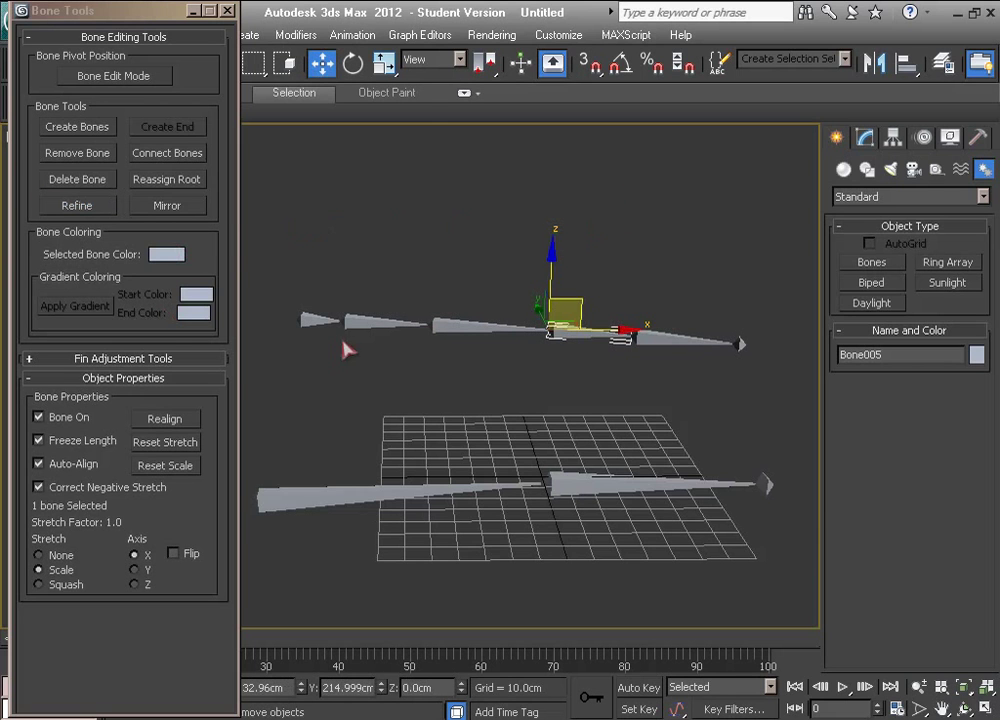
# Step: Move the refined rear chain upward by its root bone and clear the selection
pyautogui.moveTo(347, 349); pyautogui.dragTo(289, 352, button='middle')
pyautogui.moveTo(355, 352); pyautogui.dragTo(293, 318, button='middle')
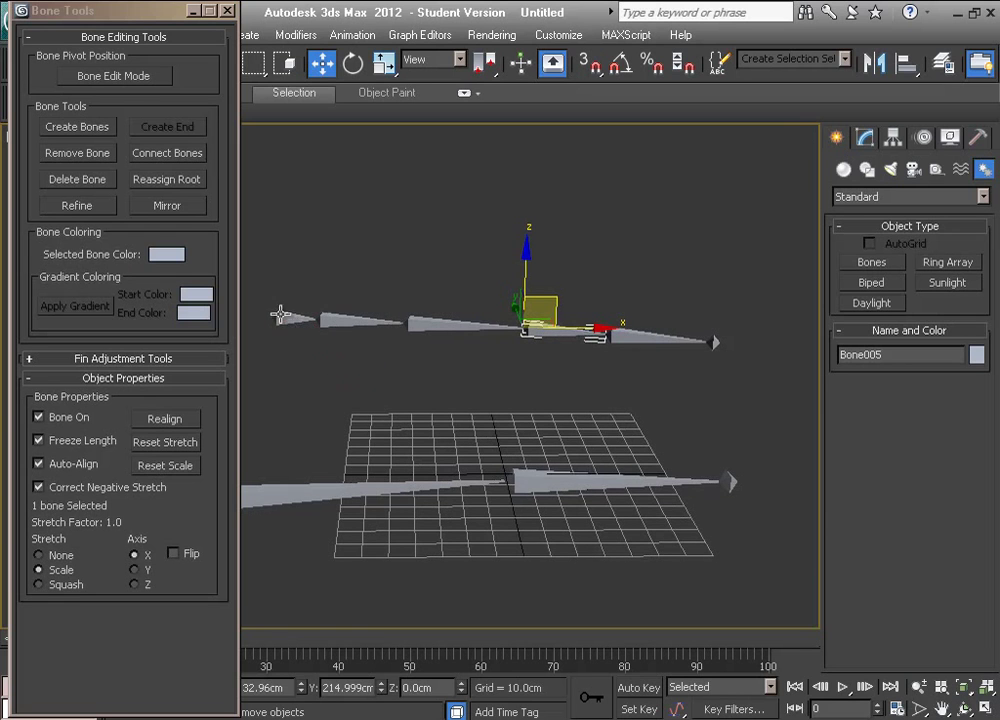
pyautogui.click(288, 316)
pyautogui.moveTo(344, 362); pyautogui.dragTo(480, 360, button='middle')
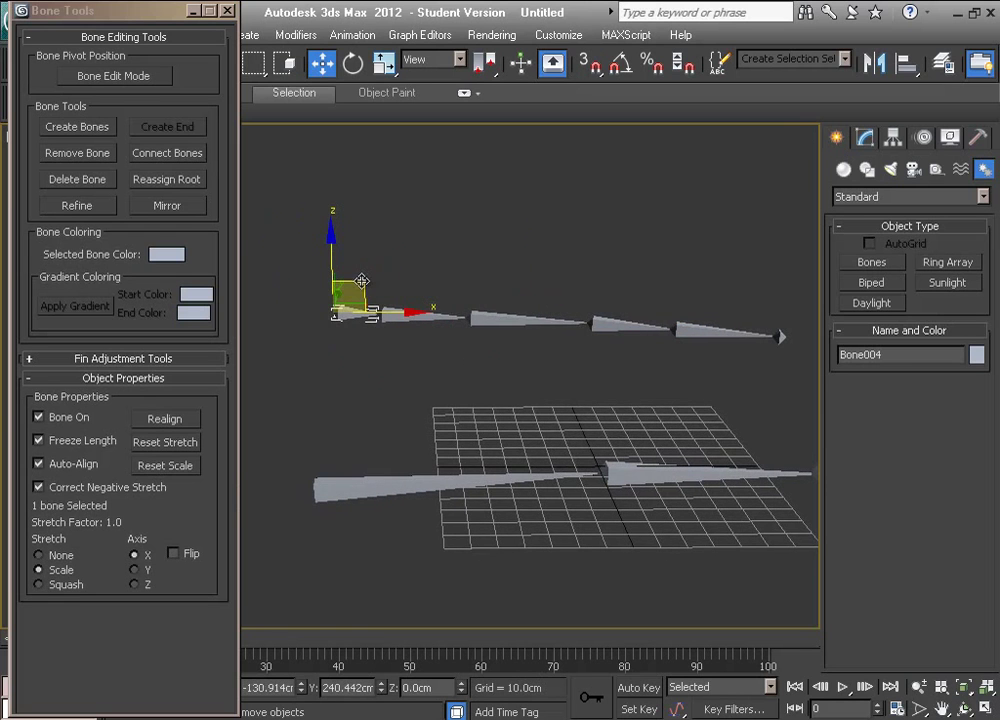
pyautogui.moveTo(362, 281)
pyautogui.mouseDown()
pyautogui.moveTo(339, 268)
pyautogui.moveTo(370, 258)
pyautogui.mouseUp()
pyautogui.click(357, 506)
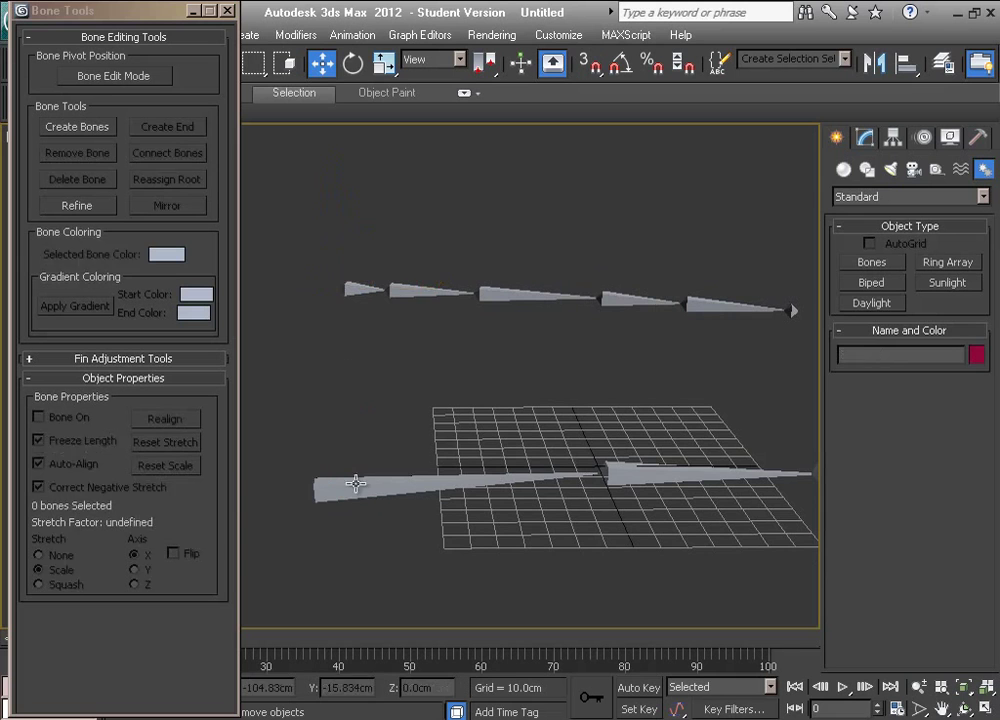
# Step: Raise the front chain by its root bone and reposition the rear chain at about X -133.3 cm, Z 25.1 cm
pyautogui.click(355, 484)
pyautogui.moveTo(308, 488); pyautogui.dragTo(303, 418)
pyautogui.click(345, 287)
pyautogui.moveTo(345, 287)
pyautogui.mouseDown()
pyautogui.moveTo(336, 296)
pyautogui.moveTo(335, 271)
pyautogui.mouseUp()
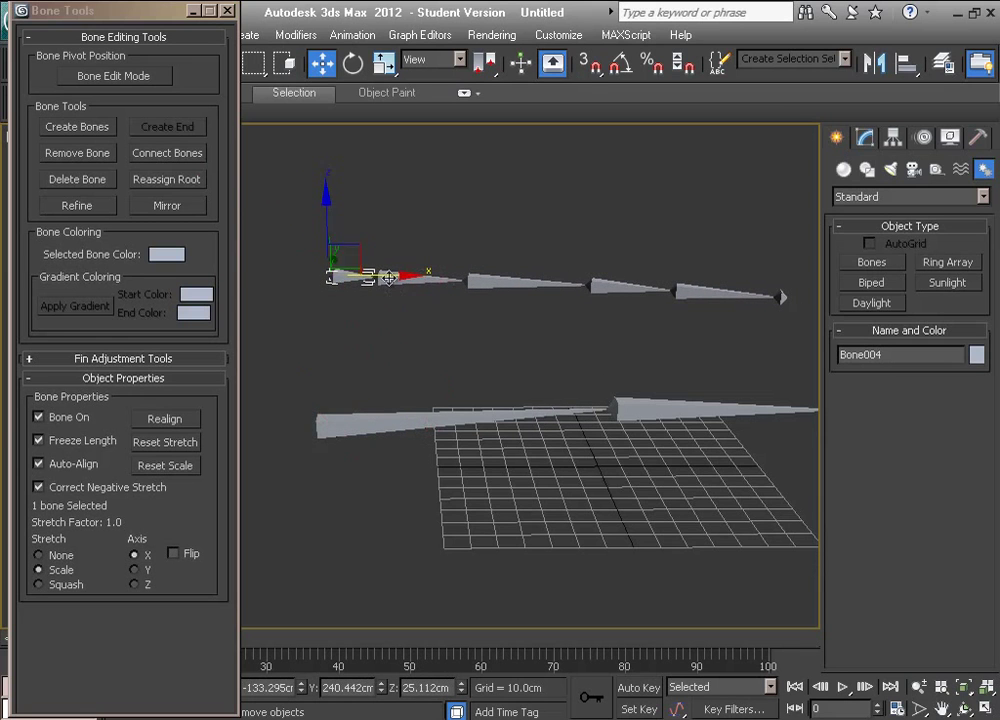
# Step: Link the rear chain's root bone to the front chain's root bone with Connect Bones
pyautogui.moveTo(590, 410); pyautogui.dragTo(566, 418, button='middle')
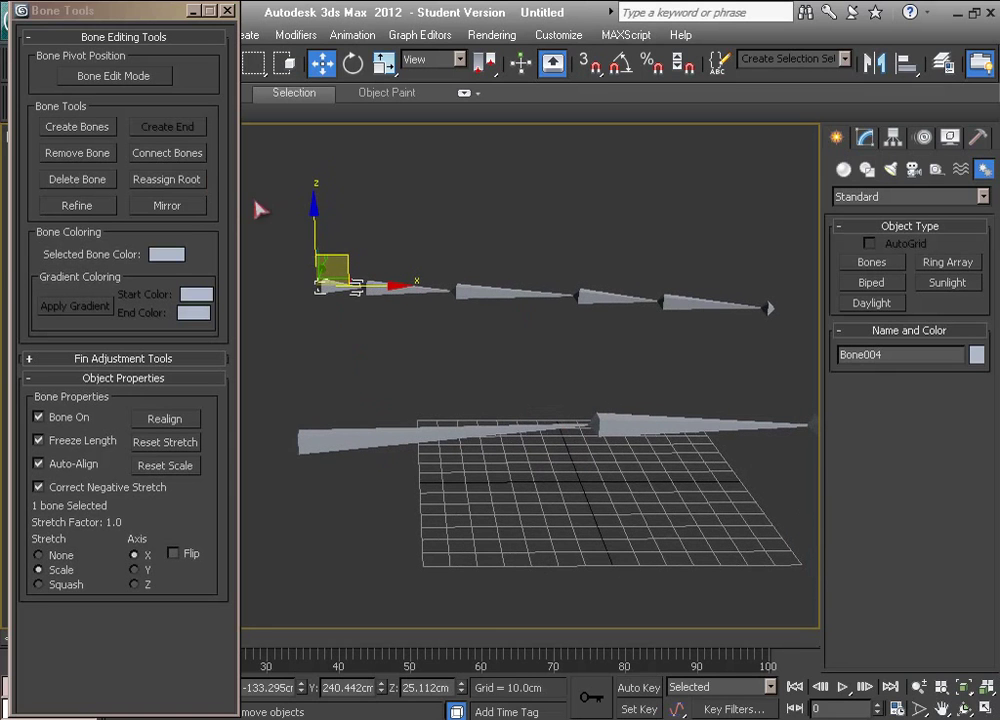
pyautogui.click(175, 158)
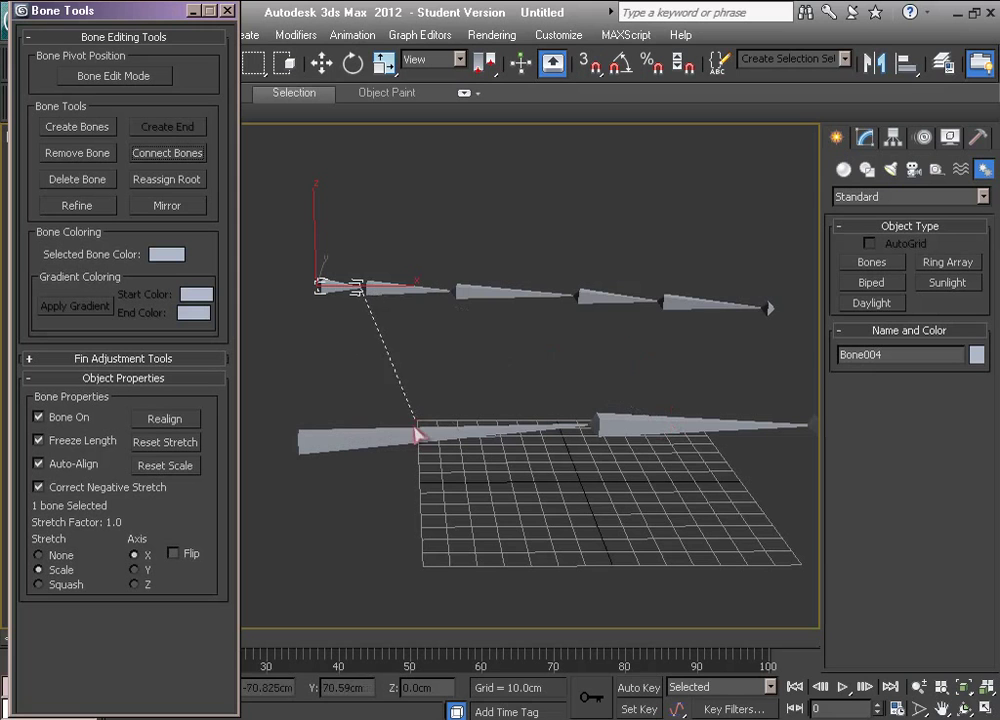
pyautogui.click(412, 432)
pyautogui.keyDown('alt'); pyautogui.moveTo(349, 325); pyautogui.dragTo(422, 362, button='middle'); pyautogui.keyUp('alt')
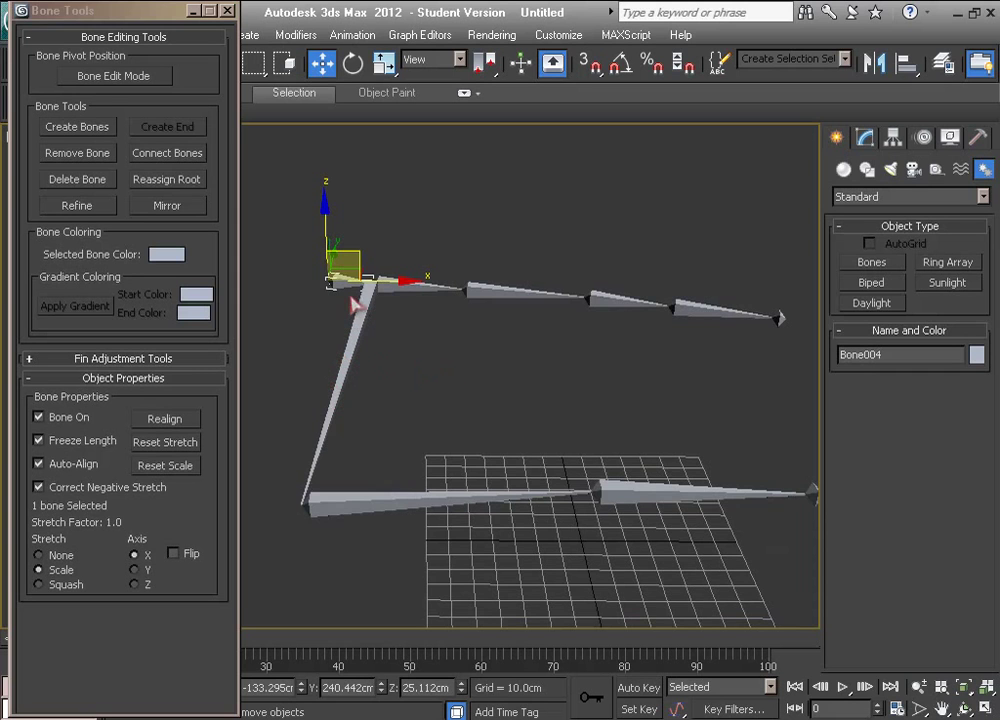
# Step: Raise the rear chain to about Z 40.7 cm and move the front chain's root bone to about X -88.9 cm, Z 46.1 cm
pyautogui.moveTo(353, 251)
pyautogui.mouseDown()
pyautogui.moveTo(353, 203)
pyautogui.moveTo(355, 229)
pyautogui.mouseUp()
pyautogui.click(348, 315)
pyautogui.moveTo(331, 459); pyautogui.dragTo(428, 441)
pyautogui.keyDown('alt'); pyautogui.moveTo(428, 441); pyautogui.dragTo(448, 428, button='middle'); pyautogui.keyUp('alt')
pyautogui.scroll(-3, 413, 346)
pyautogui.moveTo(413, 346); pyautogui.dragTo(390, 443, button='middle')
pyautogui.moveTo(389, 440); pyautogui.dragTo(376, 479)
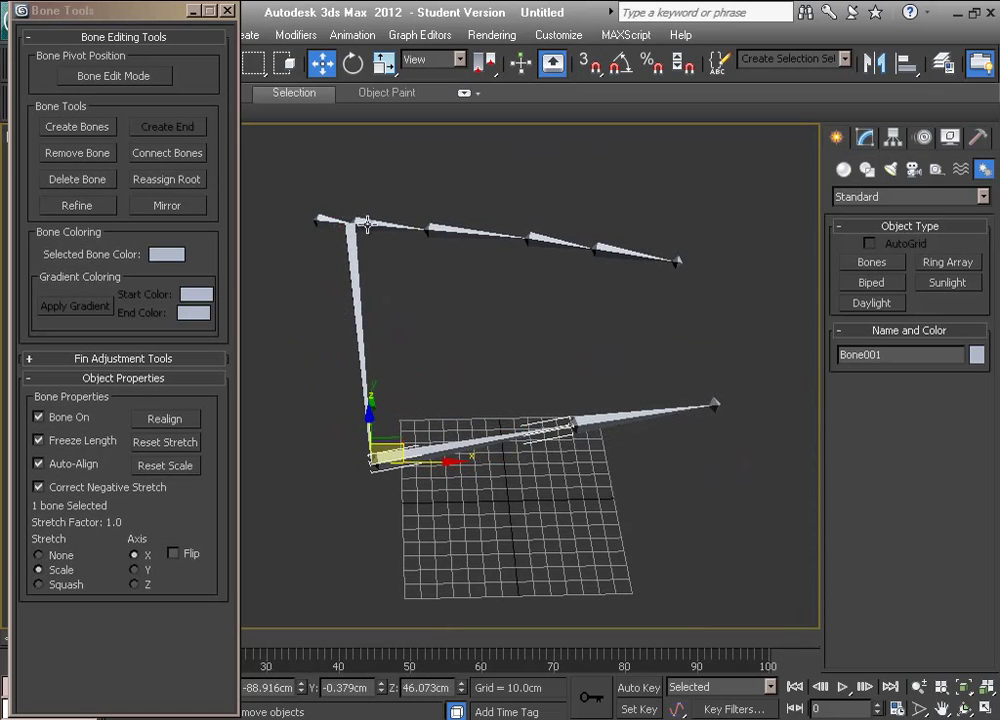
# Step: Shift the front chain sideways by its root bone to test the connecting bone, and reselect the connecting bone
pyautogui.moveTo(387, 292)
pyautogui.mouseDown(button='middle')
pyautogui.moveTo(362, 283)
pyautogui.moveTo(373, 332)
pyautogui.moveTo(376, 292)
pyautogui.mouseUp(button='middle')
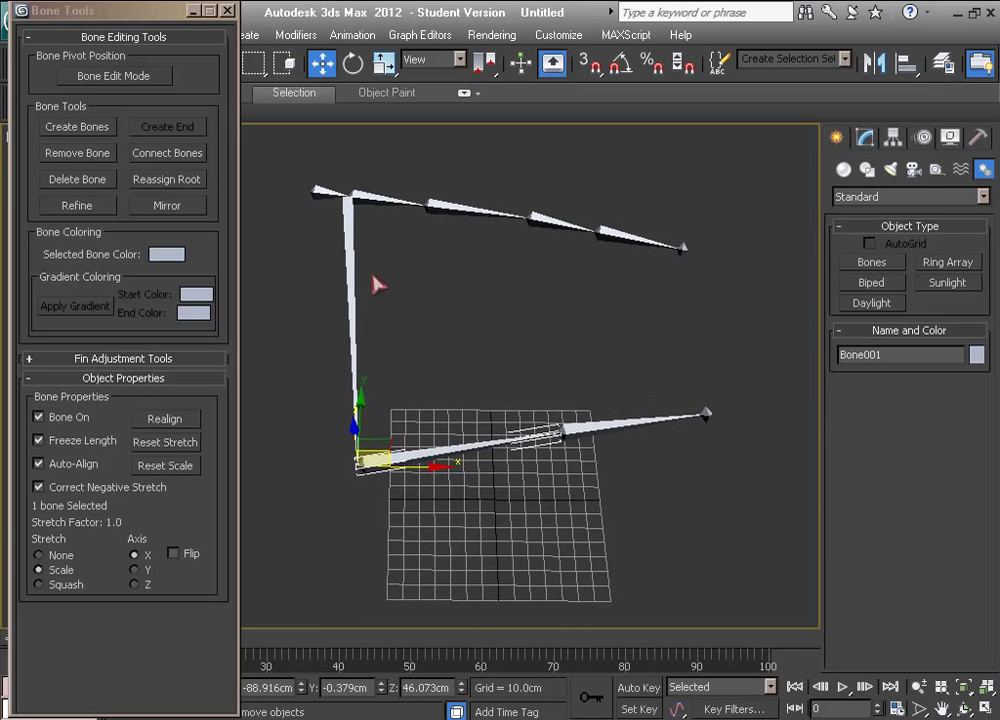
pyautogui.click(351, 230)
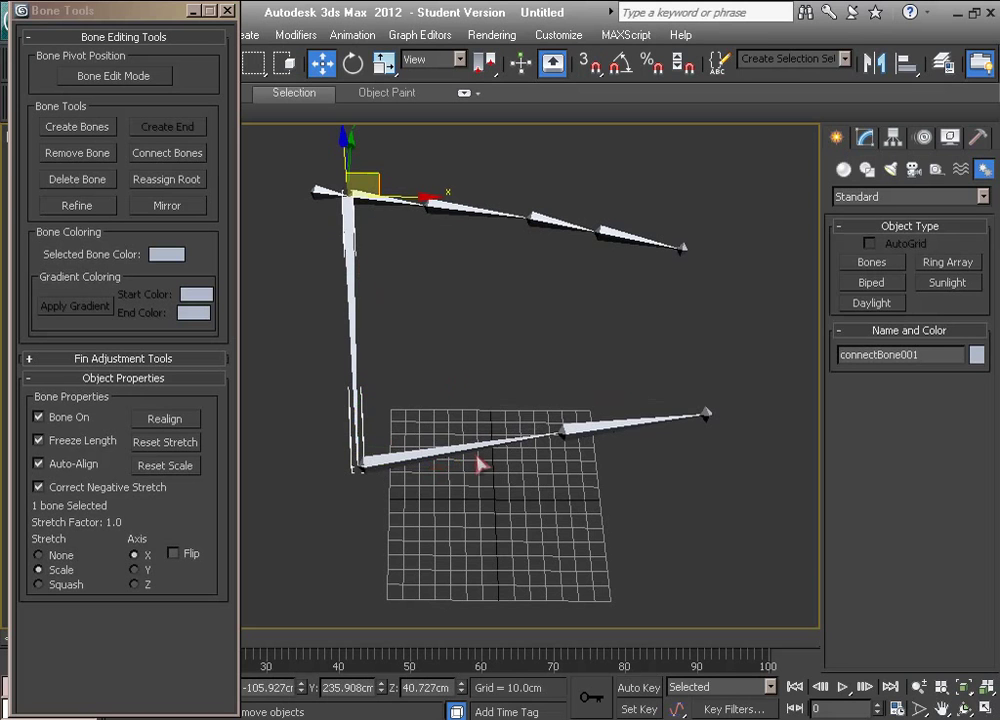
pyautogui.click(448, 450)
pyautogui.moveTo(387, 438); pyautogui.dragTo(425, 434)
pyautogui.click(357, 271)
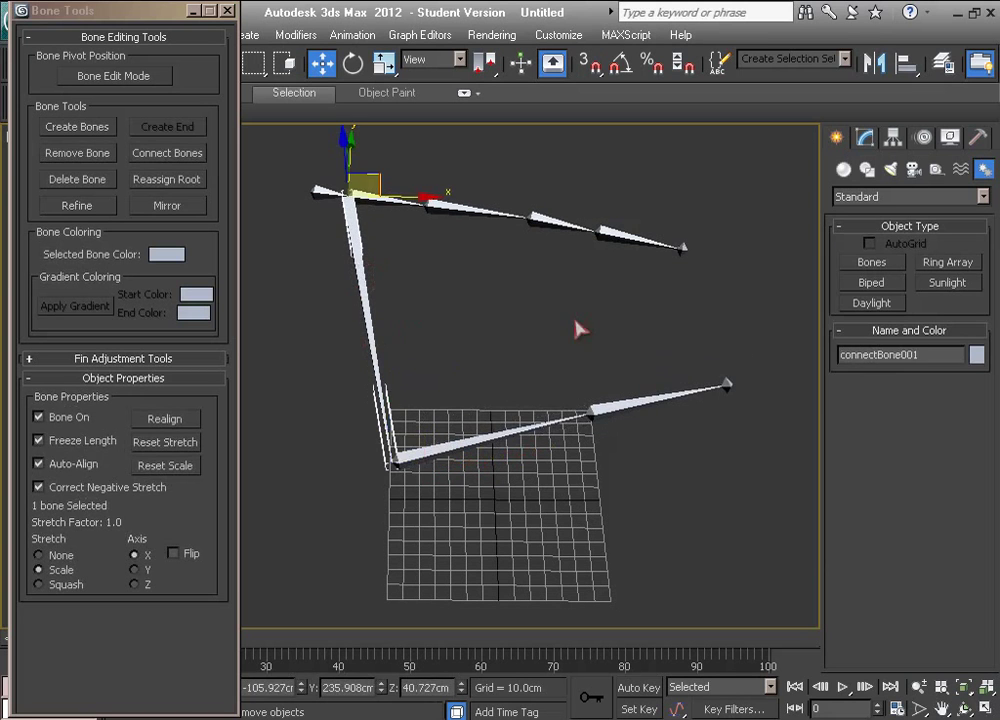
# Step: Examine the connecting bone's parameters and the child hierarchies of the front root, connecting bone, rear root and second rear bone
pyautogui.click(865, 135)
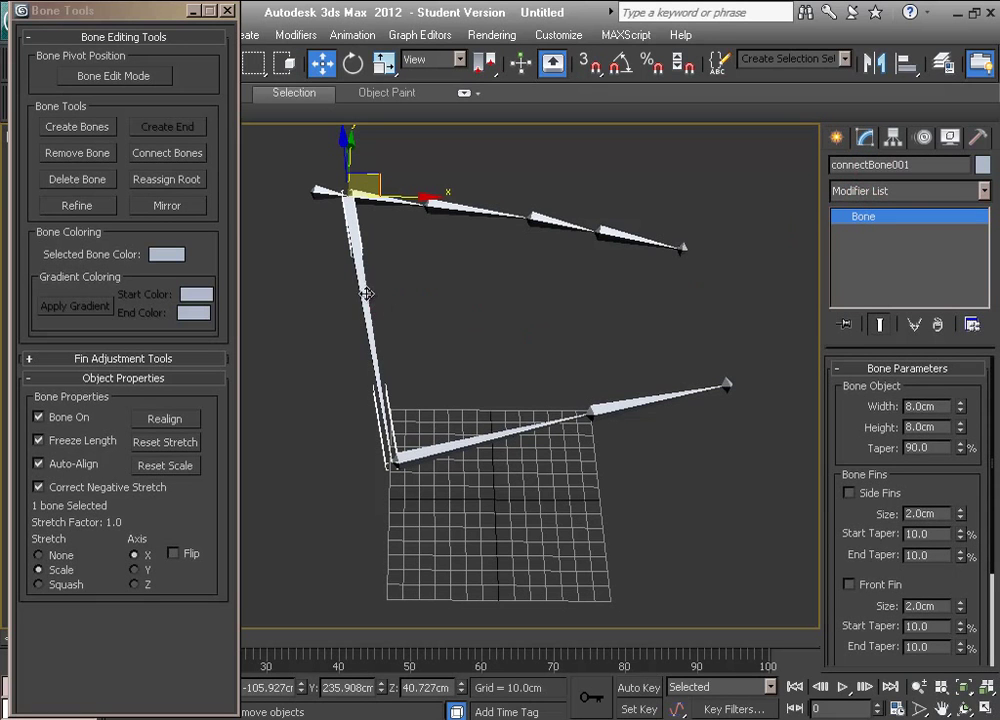
pyautogui.doubleClick(445, 443)
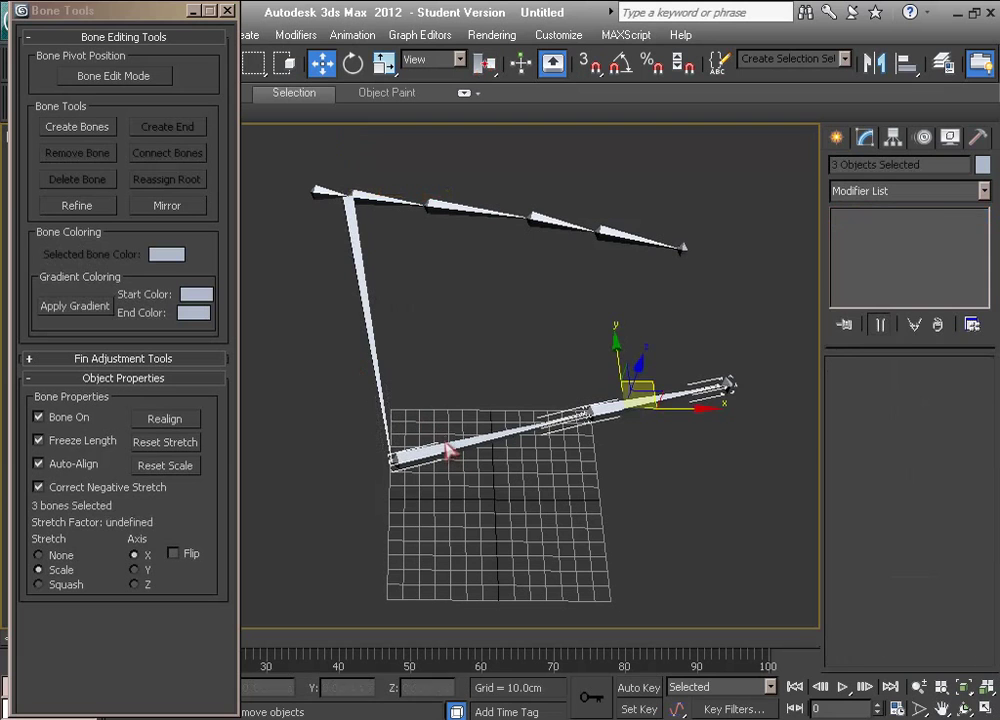
pyautogui.click(365, 288)
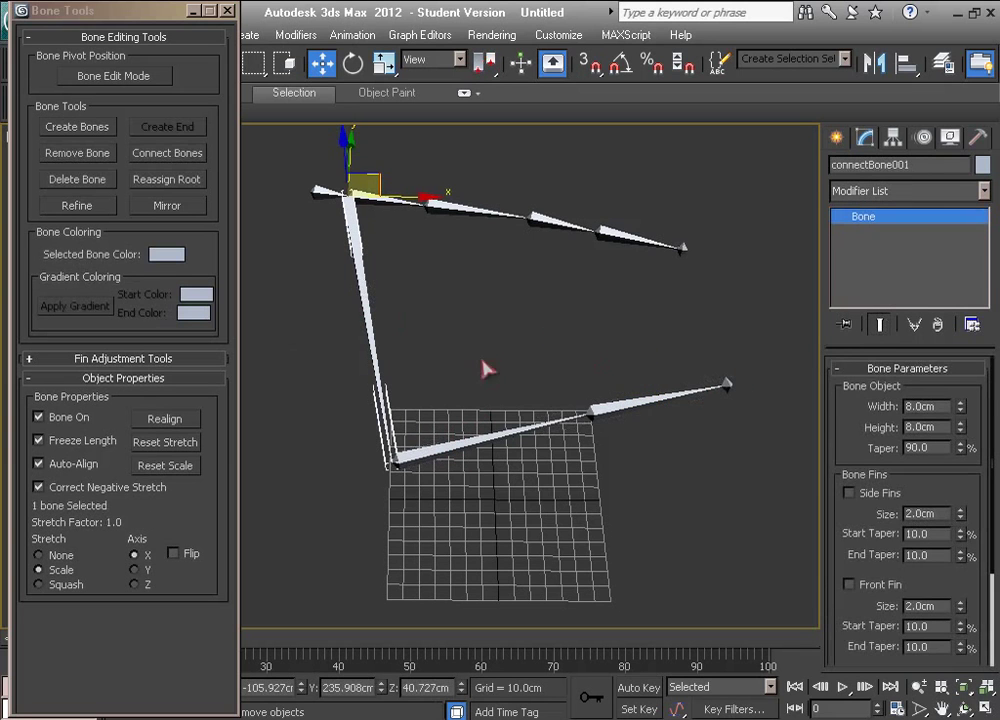
pyautogui.doubleClick(365, 288)
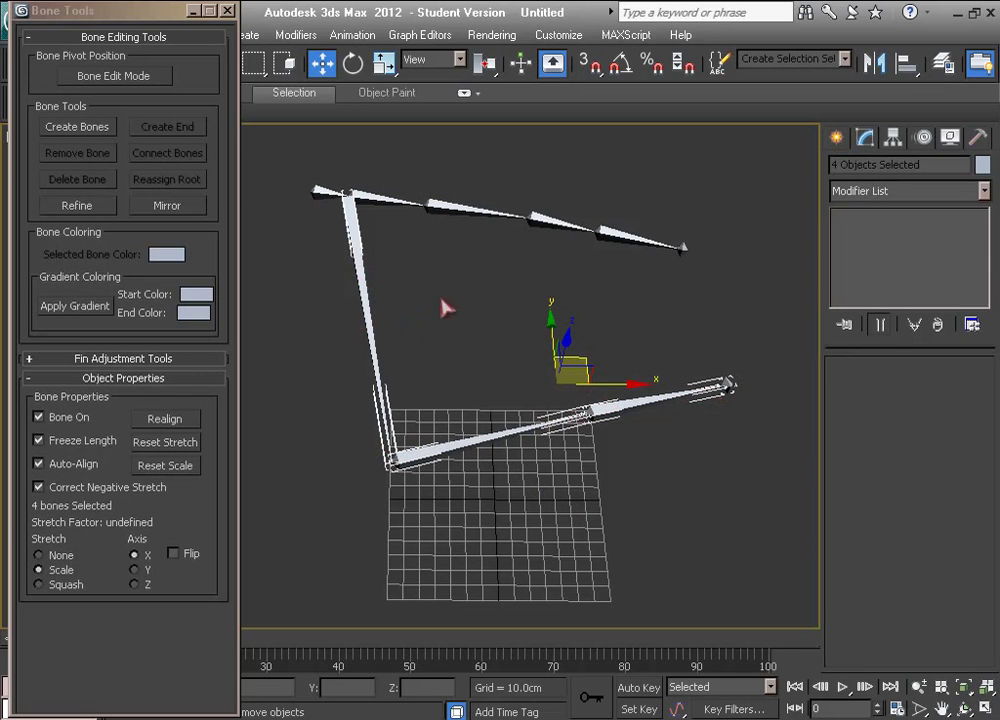
pyautogui.click(338, 200)
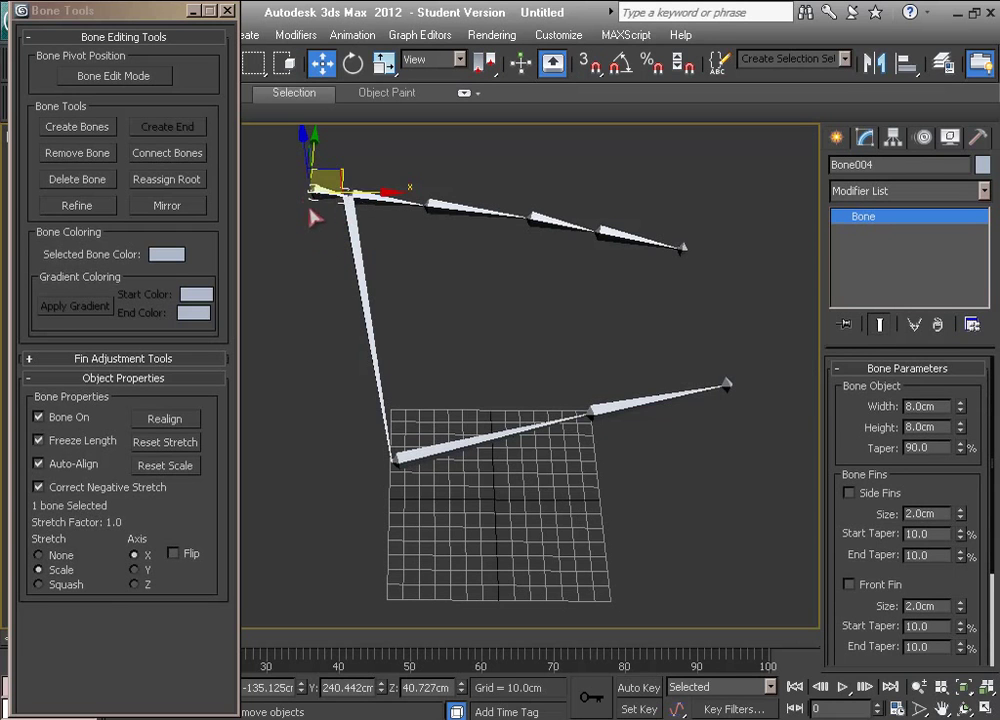
pyautogui.hotkey('ctrl', 'a')
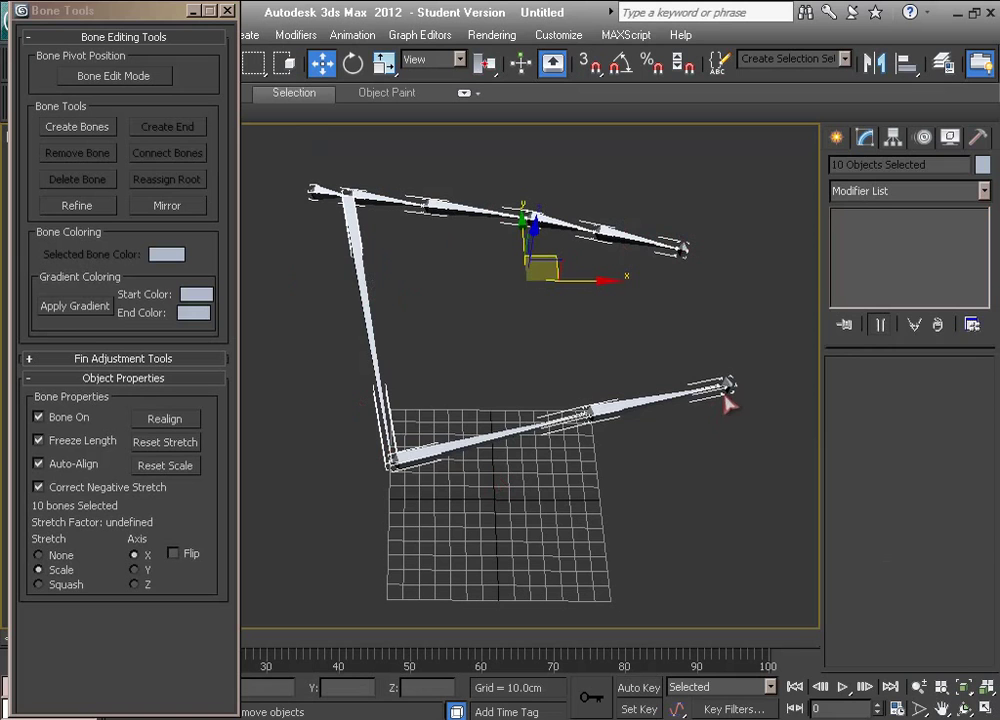
pyautogui.click(387, 223)
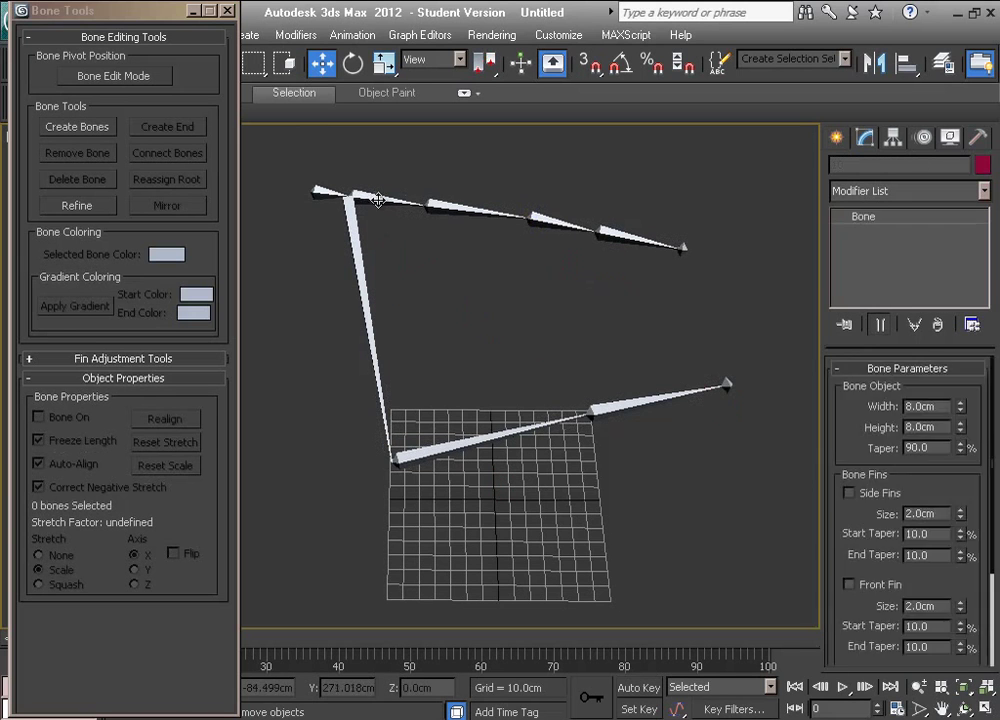
pyautogui.doubleClick(380, 204)
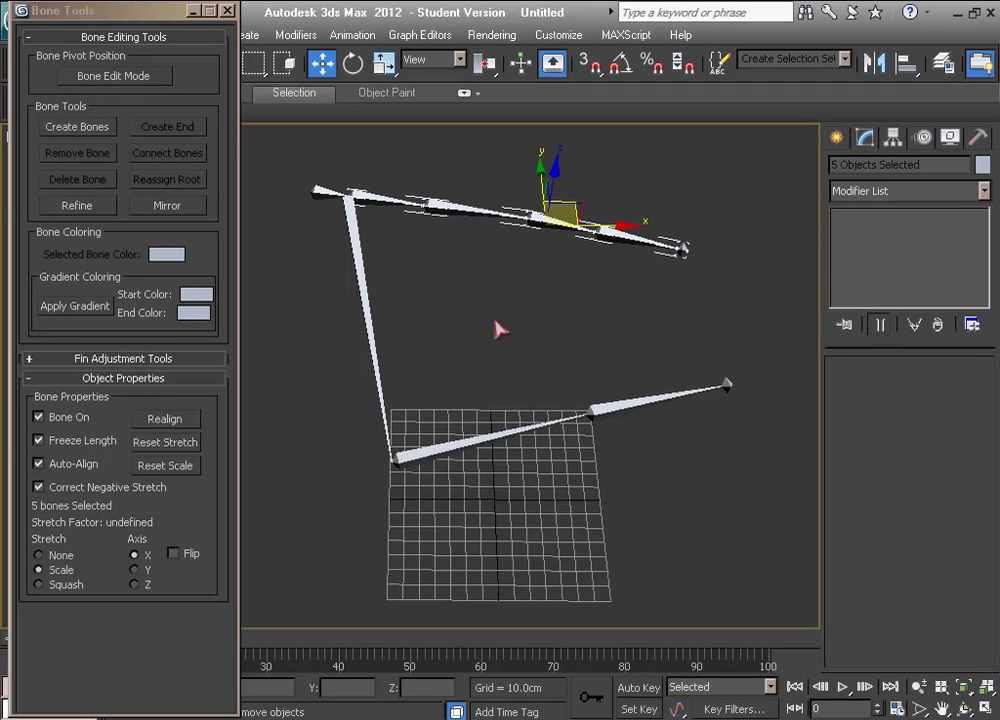
# Step: Delete the connecting bone and all bones of the rear chain, keeping only the front chain
pyautogui.click(408, 292)
pyautogui.click(365, 277)
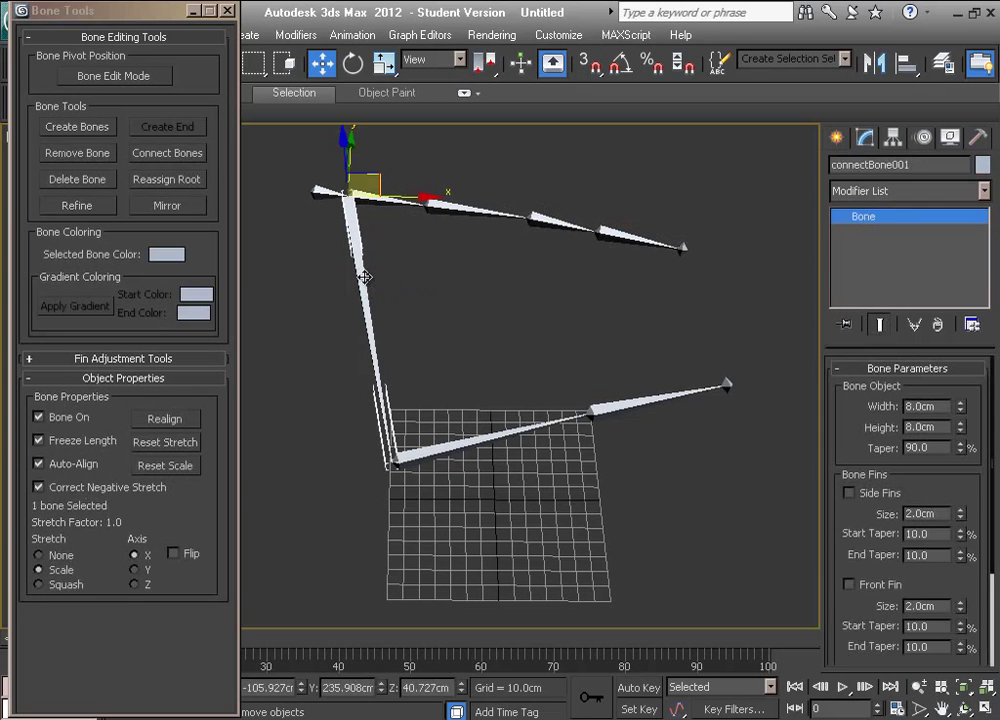
pyautogui.press('Delete')
pyautogui.moveTo(438, 350); pyautogui.dragTo(690, 158)
pyautogui.press('Delete')
pyautogui.moveTo(480, 161); pyautogui.dragTo(305, 240)
pyautogui.press('Delete')
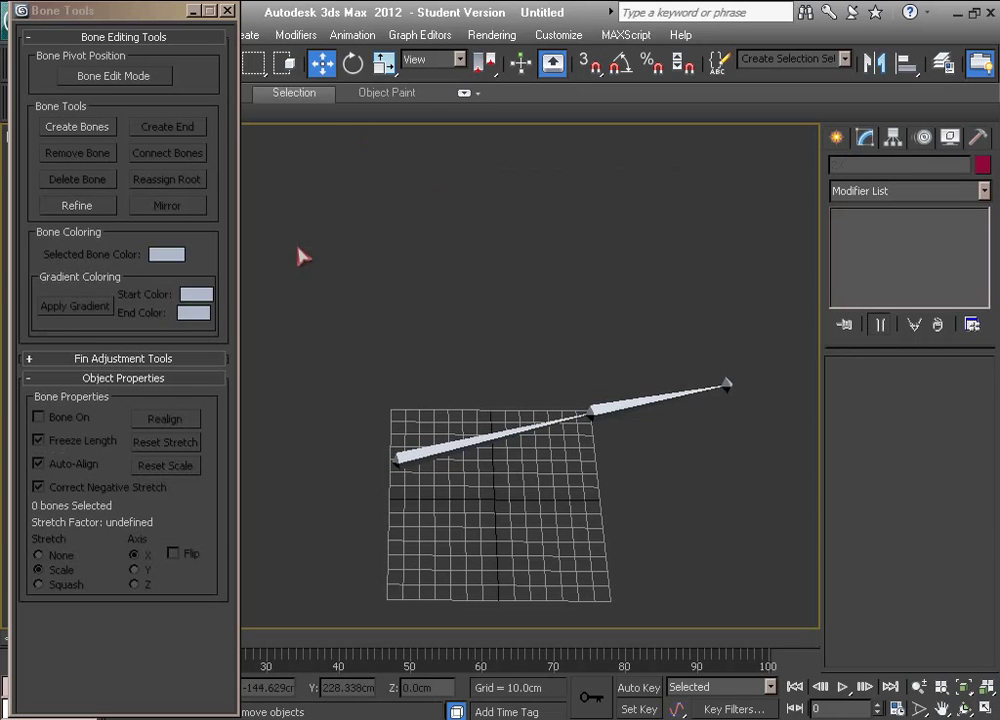
# Step: Mirror the whole front chain on the X axis with bone axis Y flipped and an offset of 292 cm
pyautogui.doubleClick(473, 446)
pyautogui.moveTo(500, 358); pyautogui.dragTo(407, 343, button='middle')
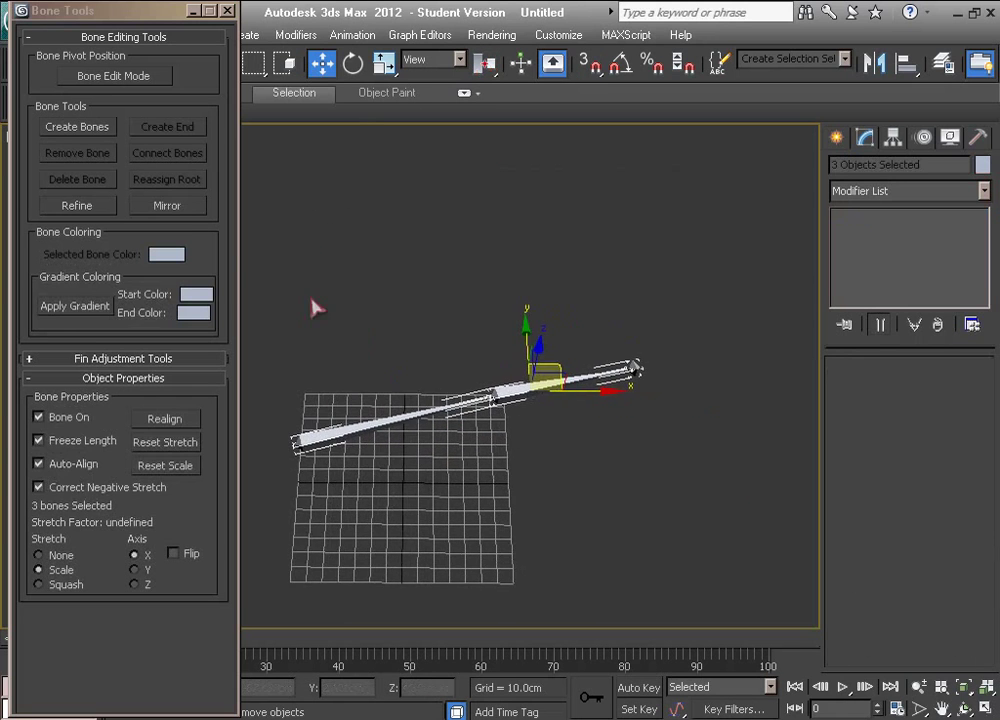
pyautogui.click(168, 210)
pyautogui.moveTo(252, 221); pyautogui.dragTo(369, 197)
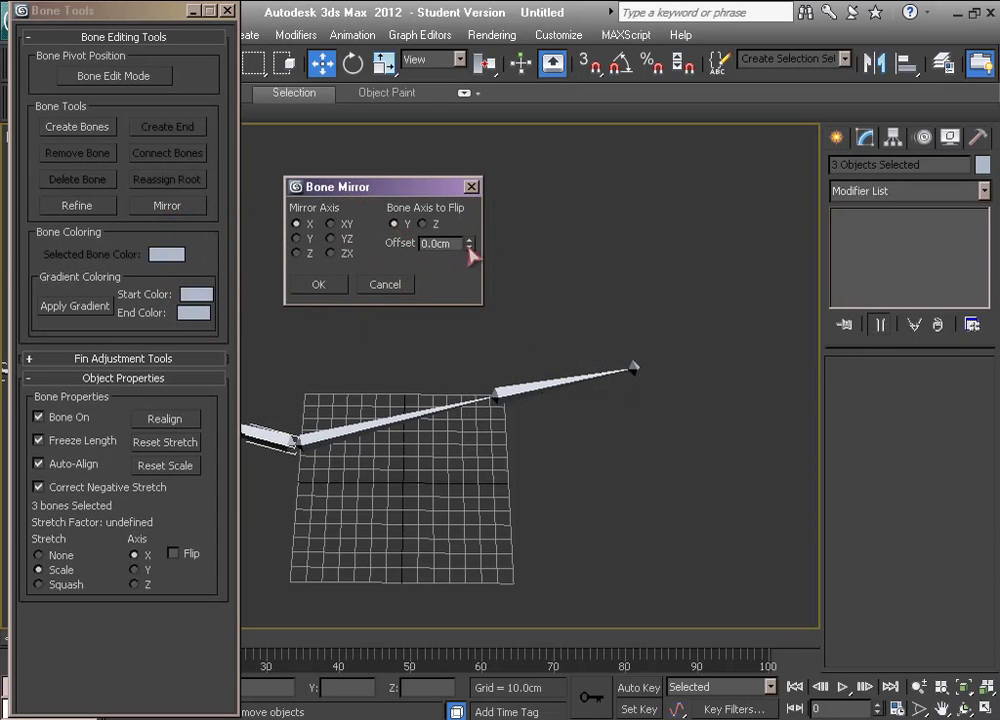
pyautogui.moveTo(469, 244); pyautogui.dragTo(483, 694)
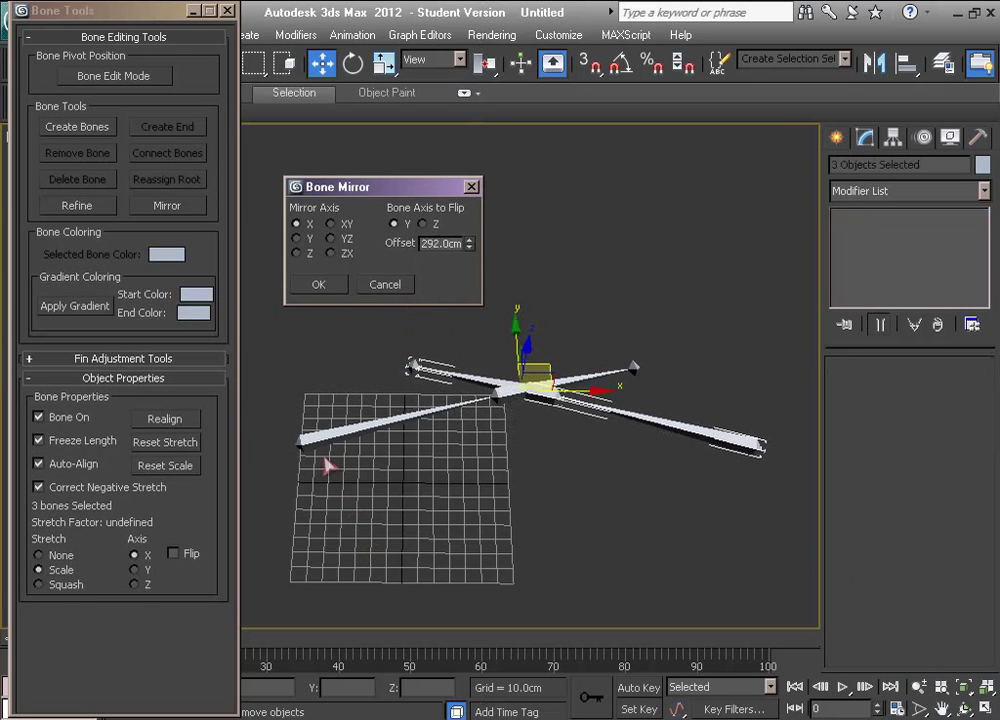
pyautogui.click(296, 253)
pyautogui.click(296, 223)
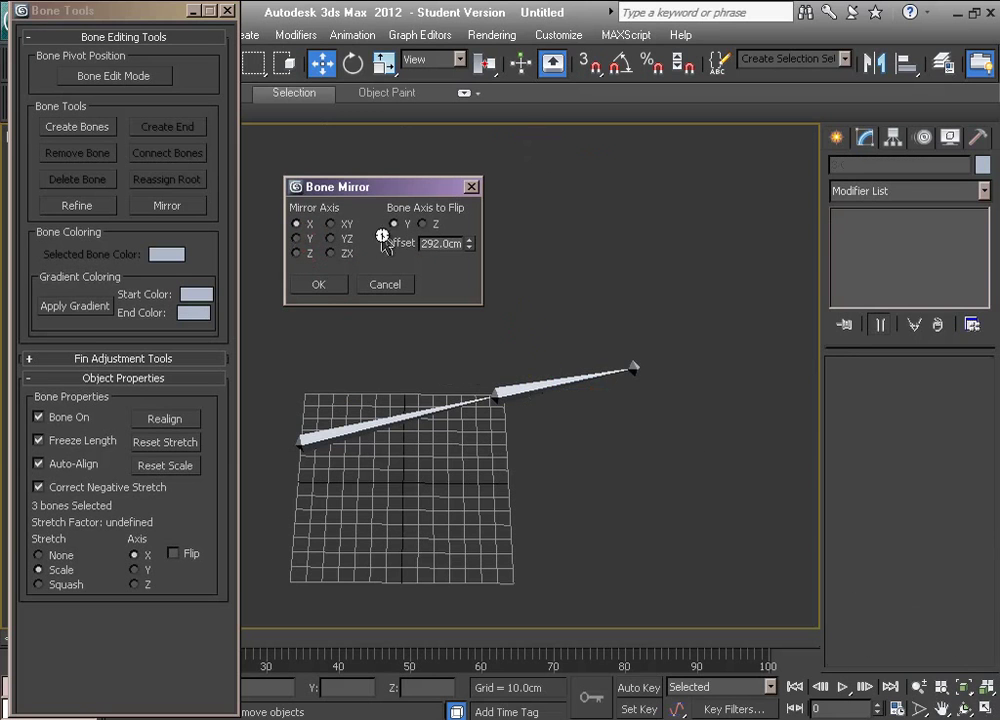
pyautogui.click(318, 284)
# Step: Move the mirrored chain along X until its end bone sits just beside the original chain's end bone
pyautogui.moveTo(453, 413); pyautogui.dragTo(364, 420, button='middle')
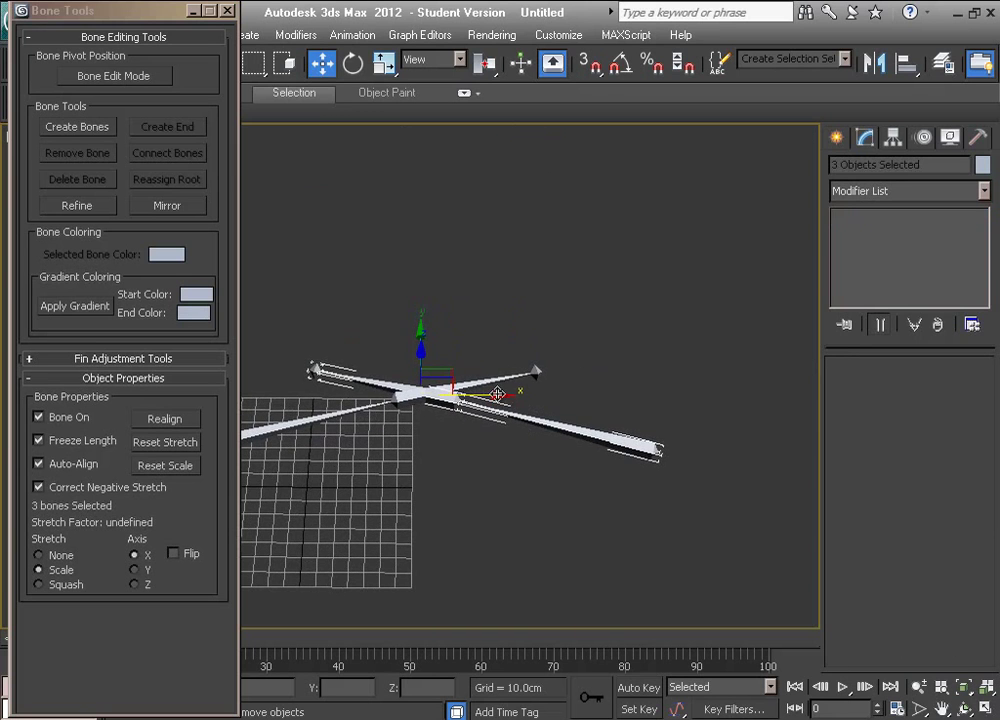
pyautogui.moveTo(497, 396); pyautogui.dragTo(738, 379)
pyautogui.moveTo(562, 507); pyautogui.dragTo(516, 494, button='middle')
pyautogui.moveTo(712, 357); pyautogui.dragTo(694, 358, button='middle')
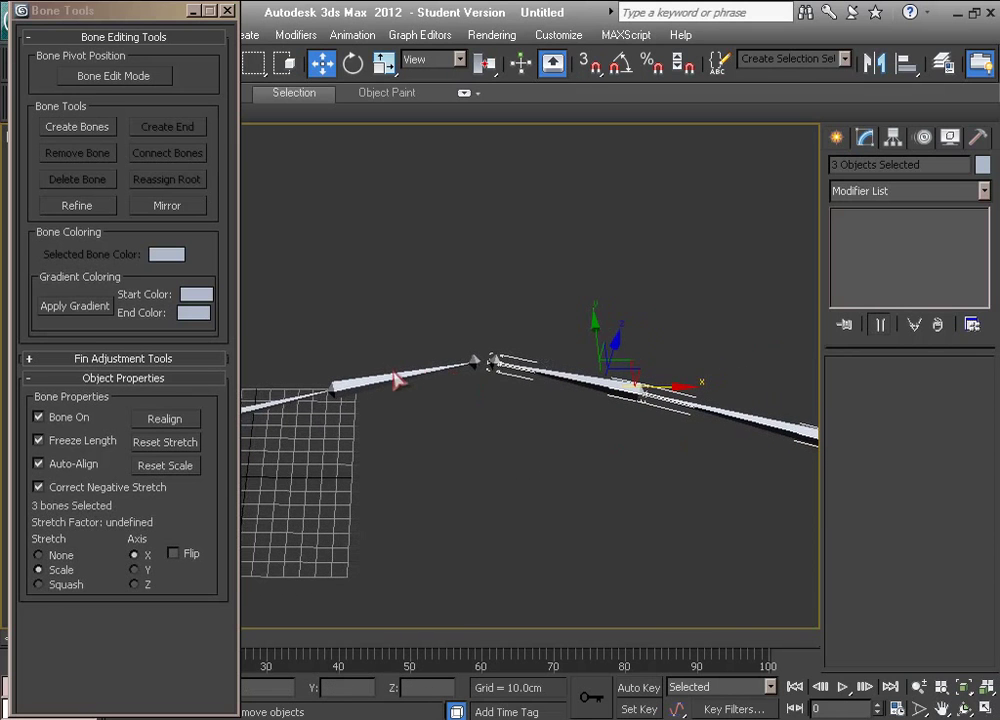
# Step: Examine the names and parameters of the first and second bones in both the original and the mirrored chain
pyautogui.moveTo(562, 415); pyautogui.dragTo(534, 412, button='middle')
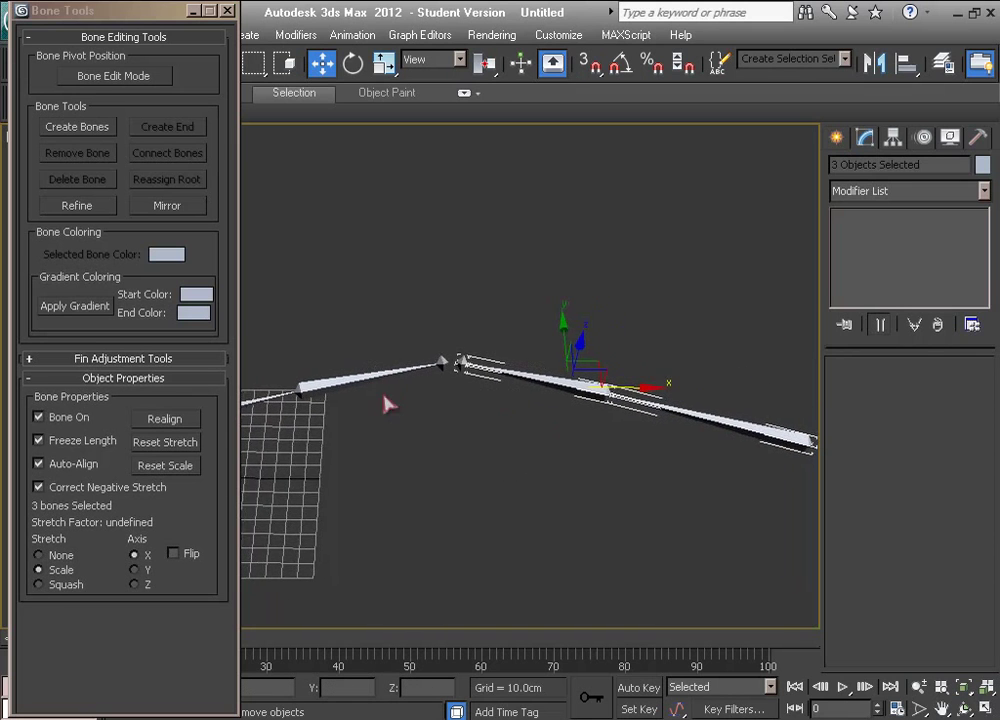
pyautogui.moveTo(415, 393); pyautogui.dragTo(603, 365, button='middle')
pyautogui.click(343, 394)
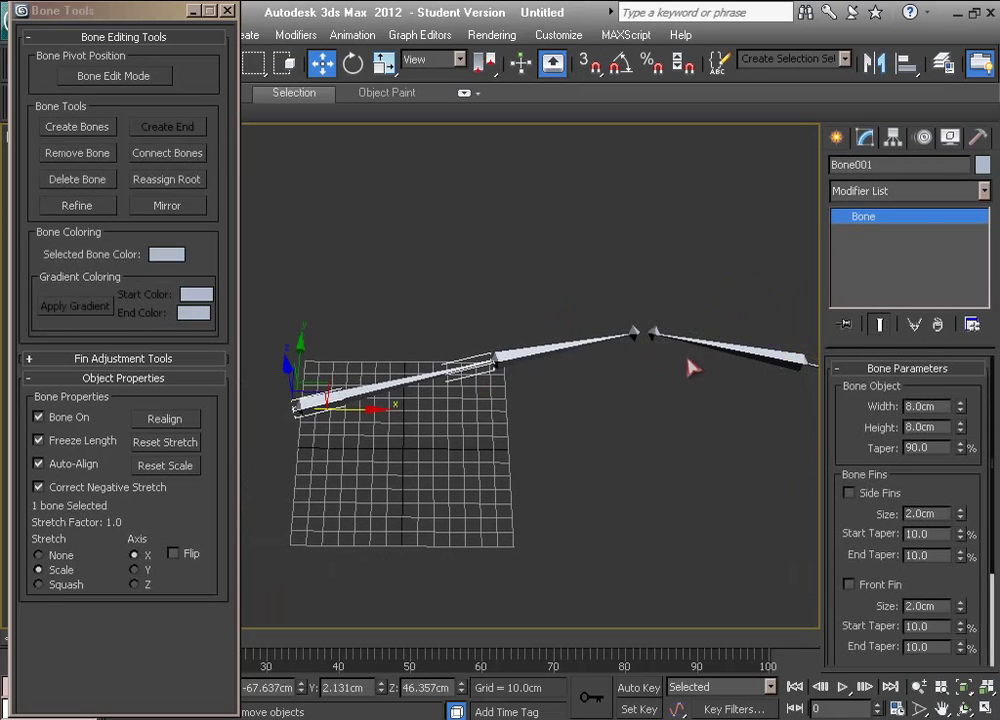
pyautogui.click(534, 349)
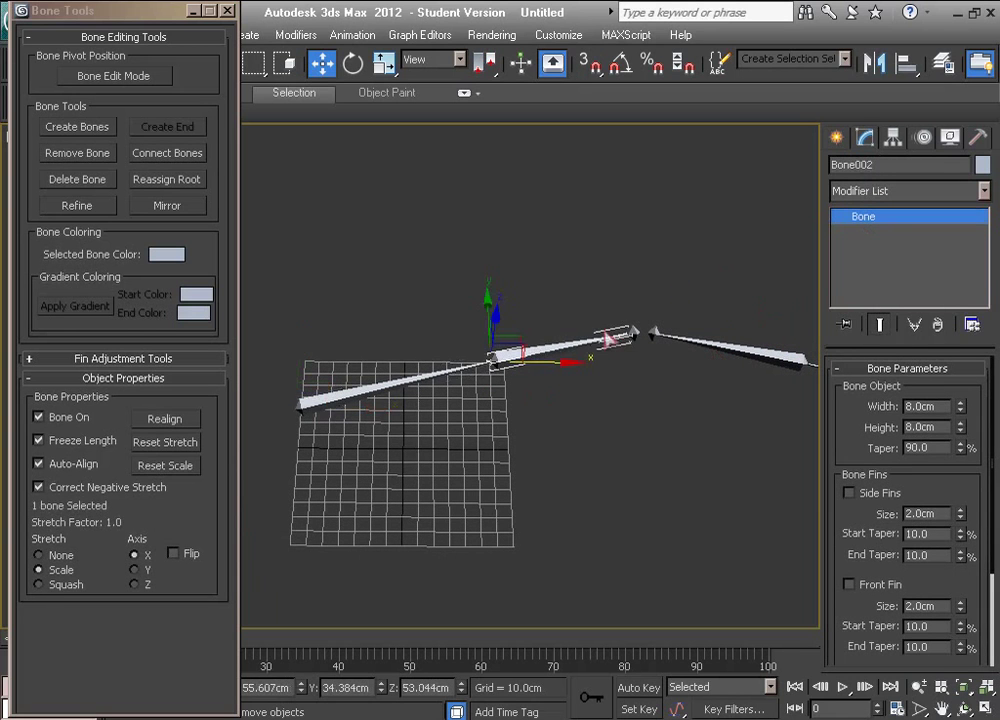
pyautogui.moveTo(630, 309); pyautogui.dragTo(377, 305, button='middle')
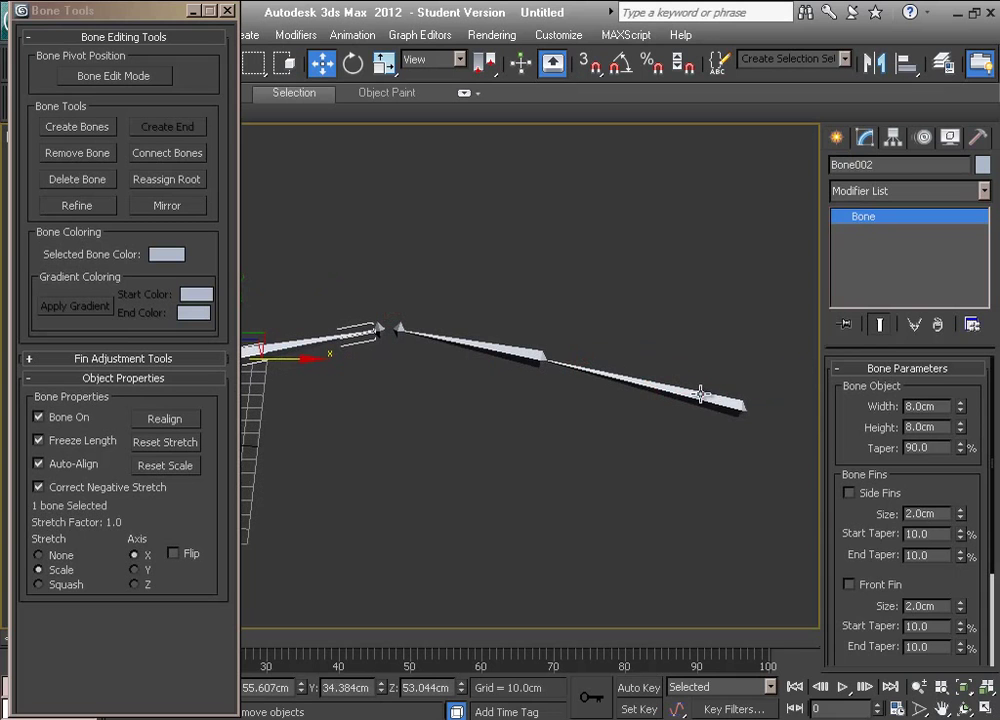
pyautogui.click(701, 394)
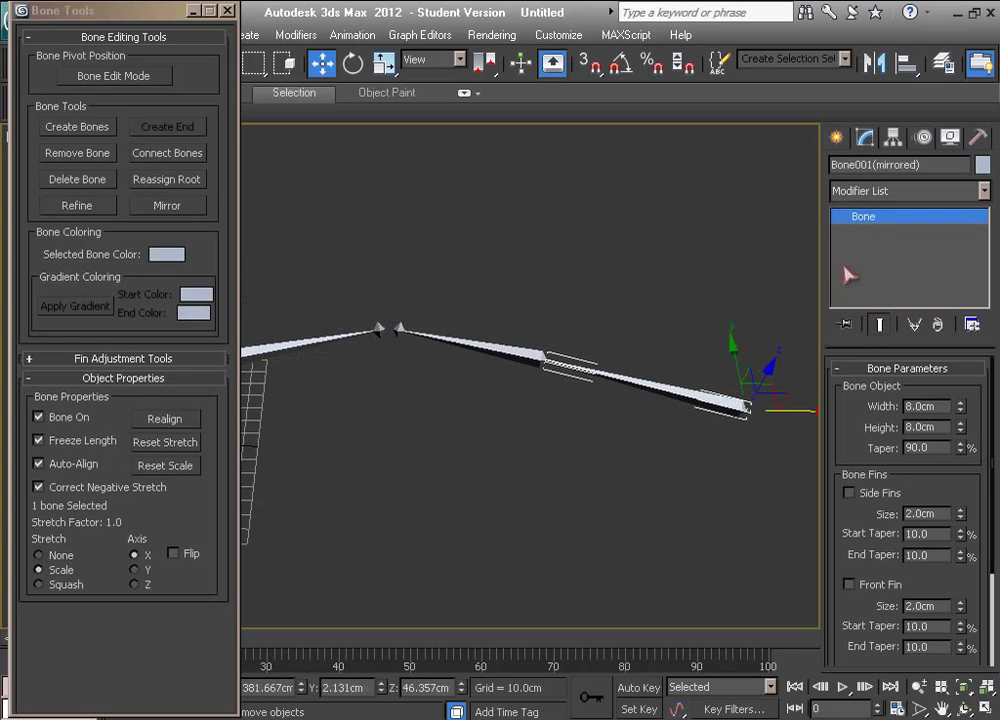
pyautogui.click(525, 343)
pyautogui.moveTo(509, 350); pyautogui.dragTo(604, 350, button='middle')
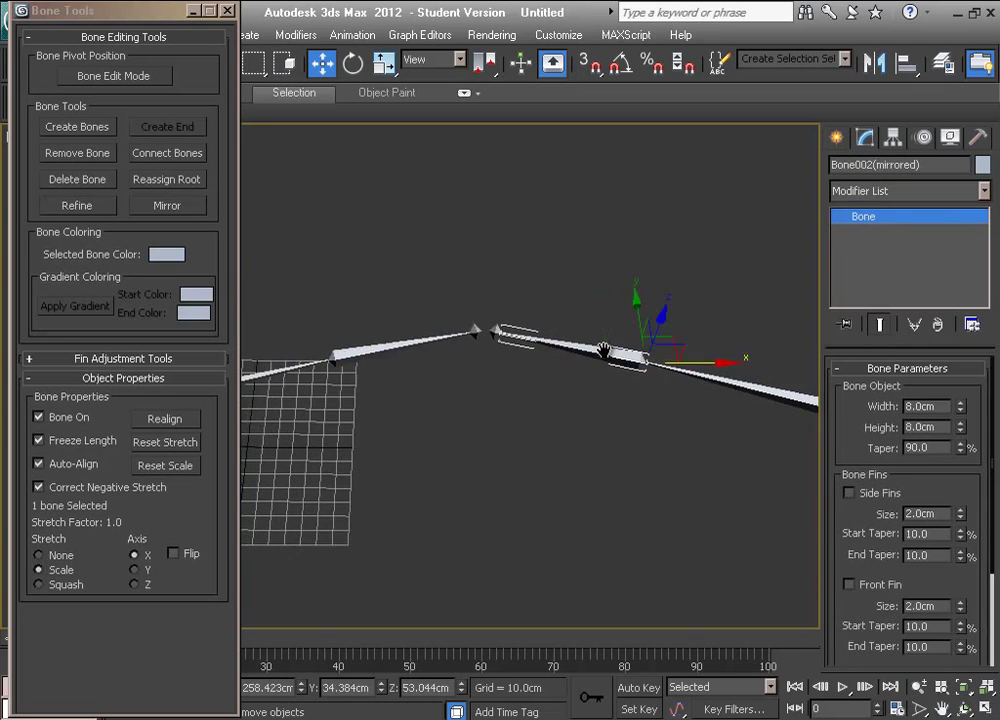
# Step: Select the mirrored chain with all its children and move it along X farther away from the original chain
pyautogui.doubleClick(735, 382)
pyautogui.moveTo(506, 451); pyautogui.dragTo(484, 429, button='middle')
pyautogui.scroll(-4, 427, 440)
pyautogui.scroll(3, 470, 437)
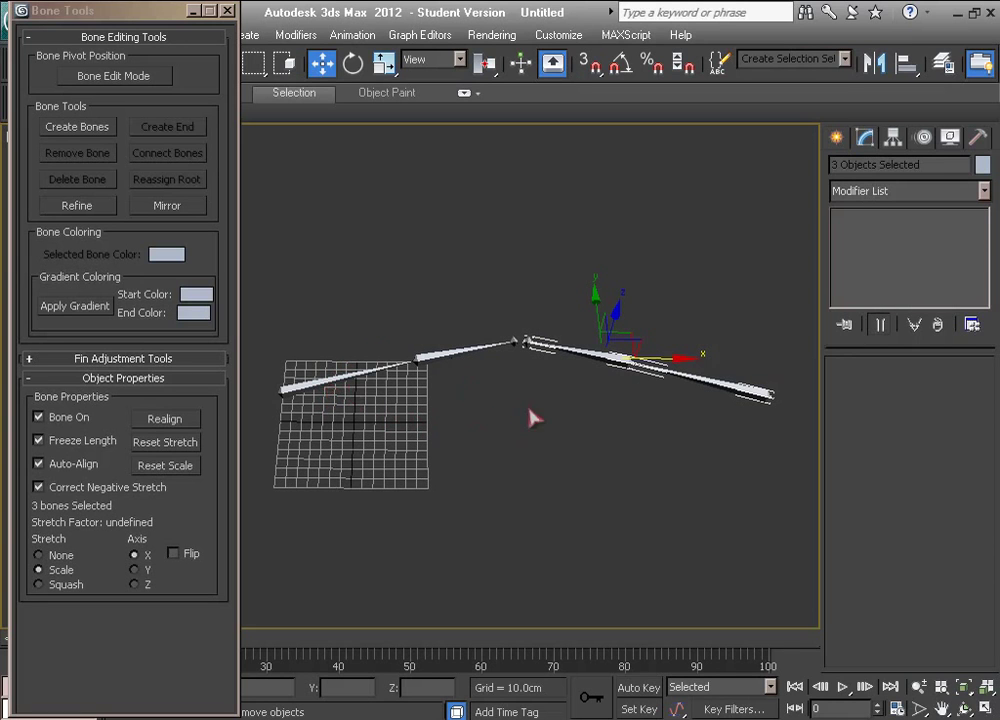
pyautogui.moveTo(671, 357); pyautogui.dragTo(715, 344)
pyautogui.click(388, 452)
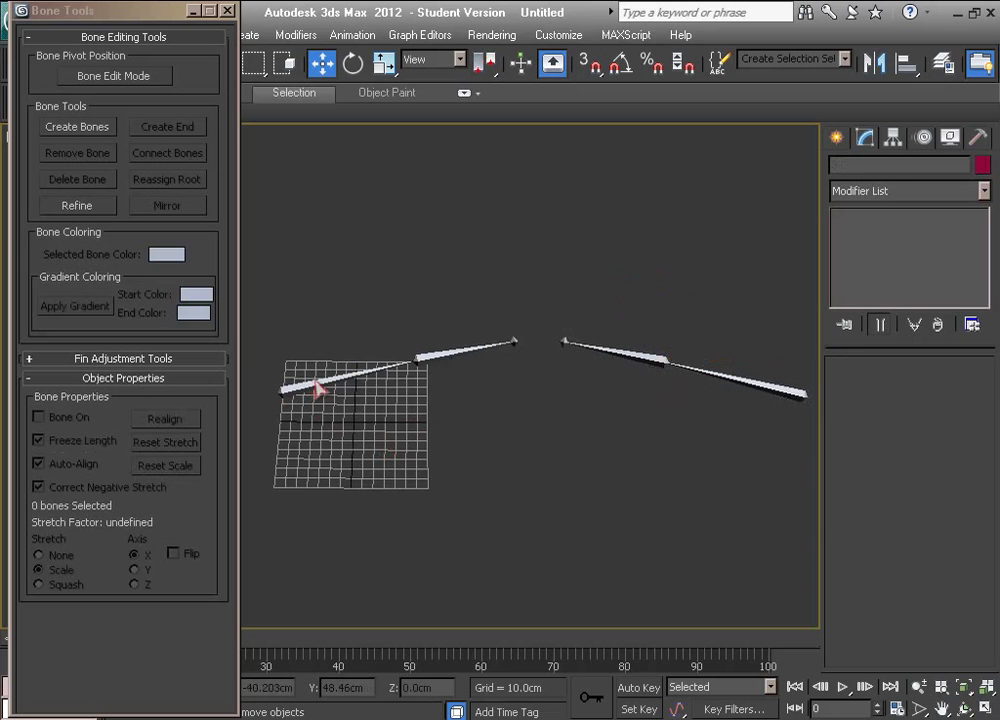
# Step: Select the entire original chain from its root bone and expand the Fin Adjustment Tools settings
pyautogui.scroll(2, 335, 378)
pyautogui.doubleClick(331, 387)
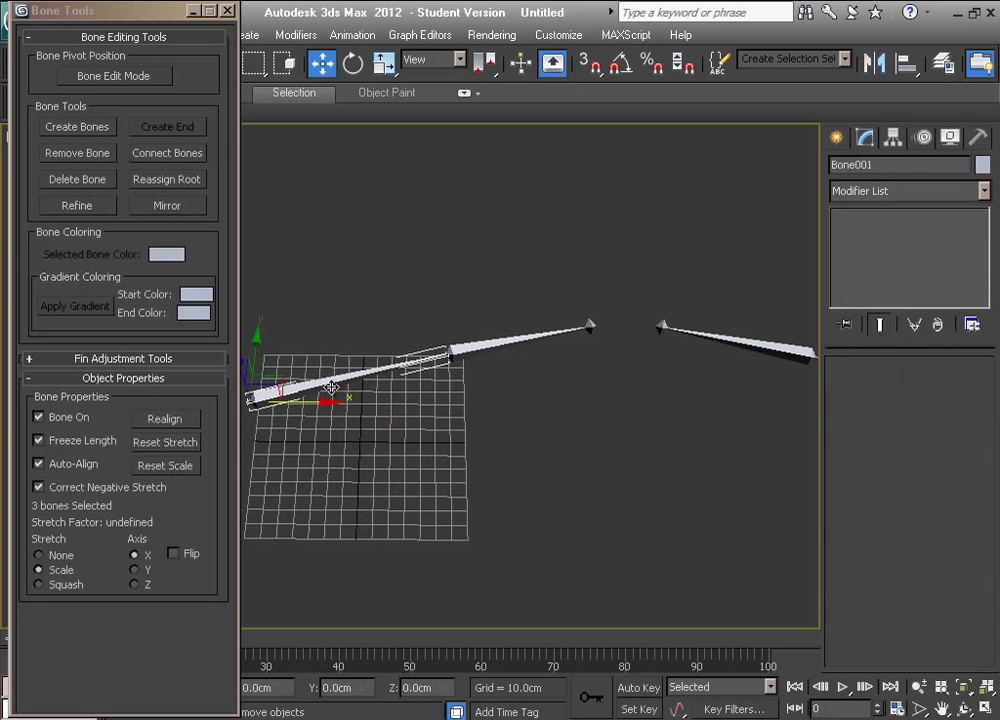
pyautogui.moveTo(446, 439); pyautogui.dragTo(455, 449, button='middle')
pyautogui.scroll(-2, 455, 449)
pyautogui.moveTo(574, 408); pyautogui.dragTo(530, 419, button='middle')
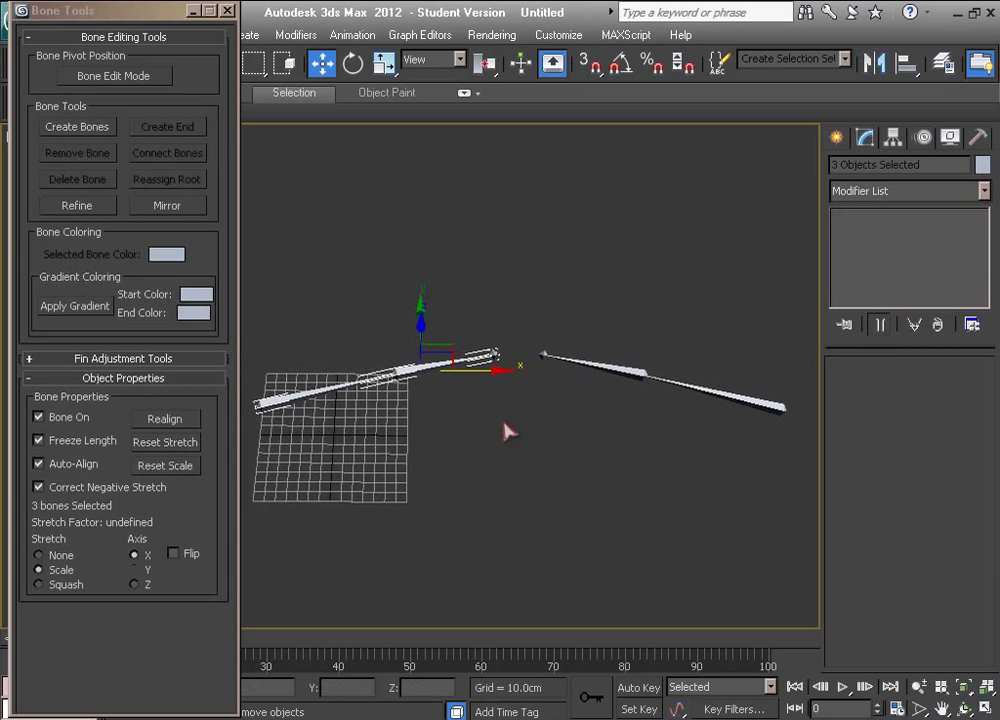
pyautogui.click(128, 360)
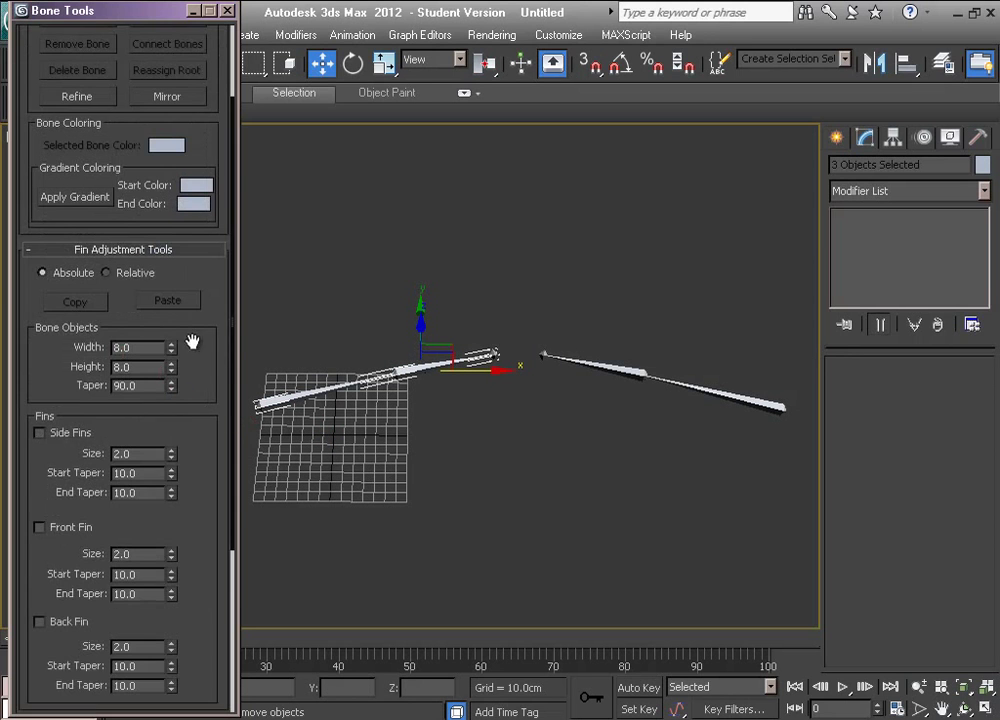
pyautogui.moveTo(201, 346); pyautogui.dragTo(194, 264)
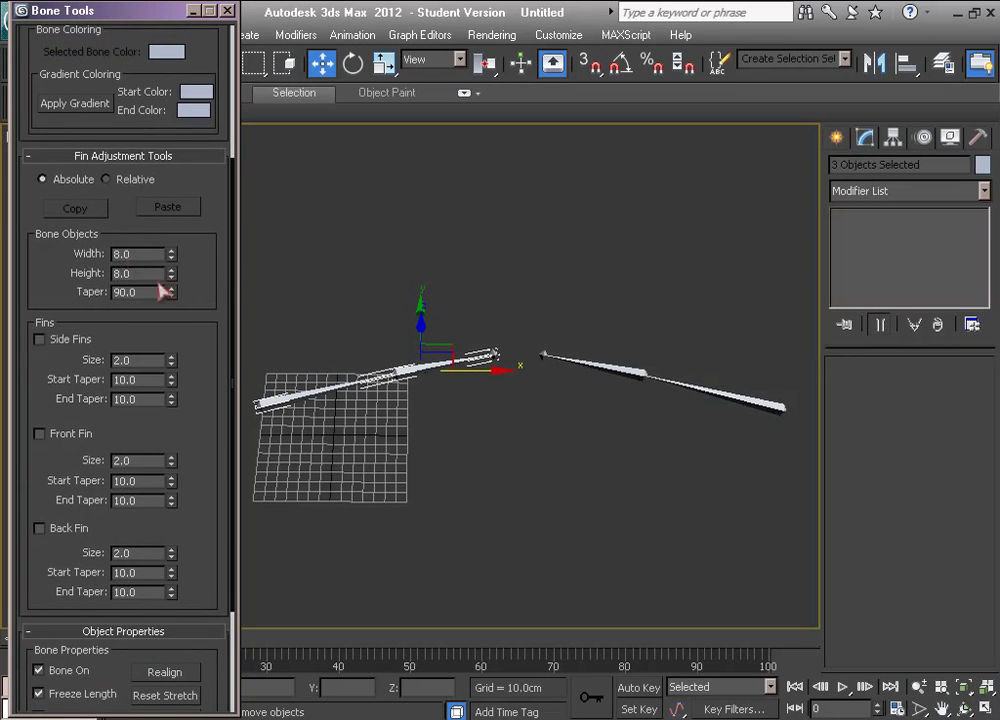
# Step: Set the original chain's root bone to width 28.3, height 28.7 and taper 73.4
pyautogui.moveTo(399, 402); pyautogui.dragTo(464, 417, button='middle')
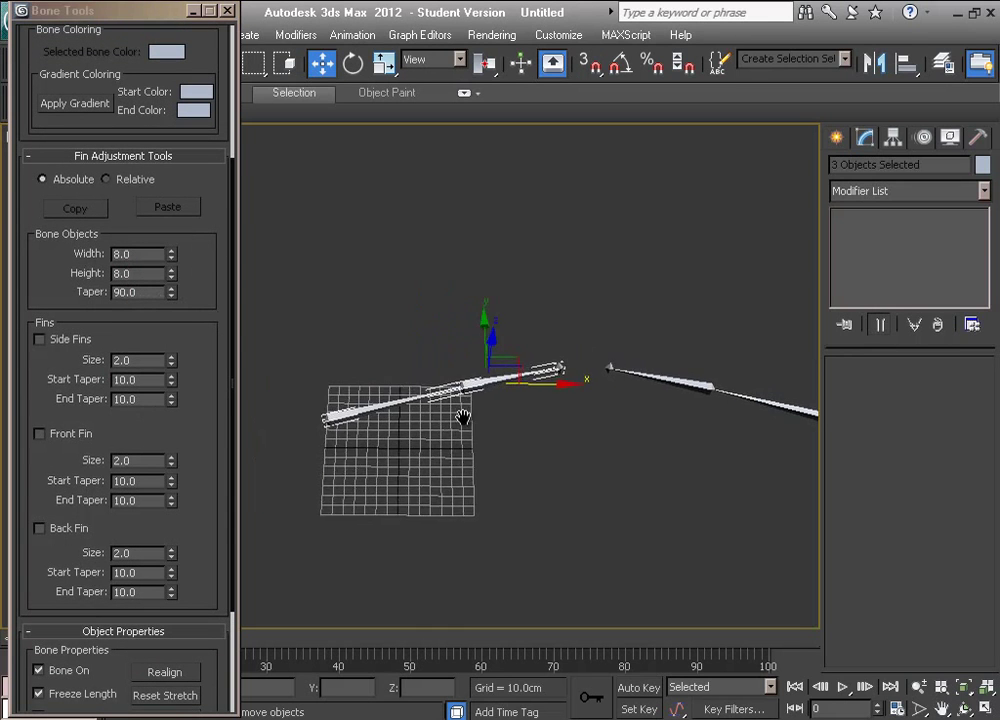
pyautogui.scroll(1, 468, 425)
pyautogui.scroll(1, 451, 434)
pyautogui.moveTo(342, 426); pyautogui.dragTo(484, 471, button='middle')
pyautogui.click(569, 451)
pyautogui.click(485, 410)
pyautogui.moveTo(173, 258); pyautogui.dragTo(158, 140)
pyautogui.keyDown('alt'); pyautogui.moveTo(262, 340); pyautogui.dragTo(276, 308, button='middle'); pyautogui.keyUp('alt')
pyautogui.moveTo(176, 277); pyautogui.dragTo(170, 305)
pyautogui.keyDown('alt'); pyautogui.moveTo(502, 387); pyautogui.dragTo(429, 412, button='middle'); pyautogui.keyUp('alt')
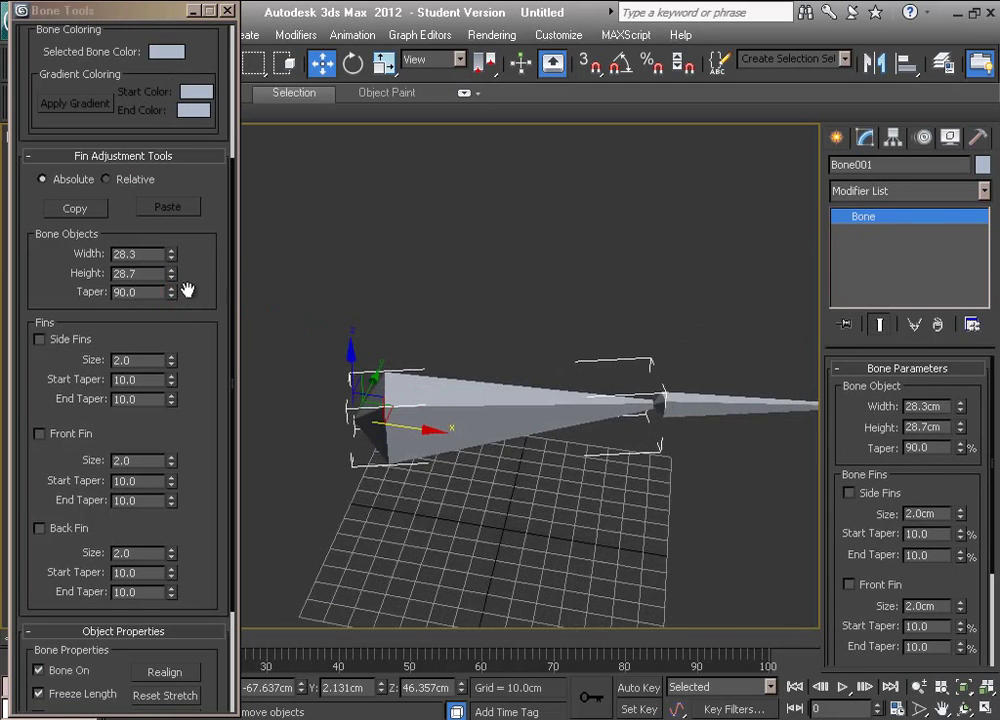
pyautogui.moveTo(172, 298); pyautogui.dragTo(201, 446)
# Step: Select the whole original chain and set all its bones to width 29.867 and height 29.6
pyautogui.moveTo(364, 480); pyautogui.dragTo(208, 484, button='middle')
pyautogui.click(527, 520)
pyautogui.doubleClick(466, 433)
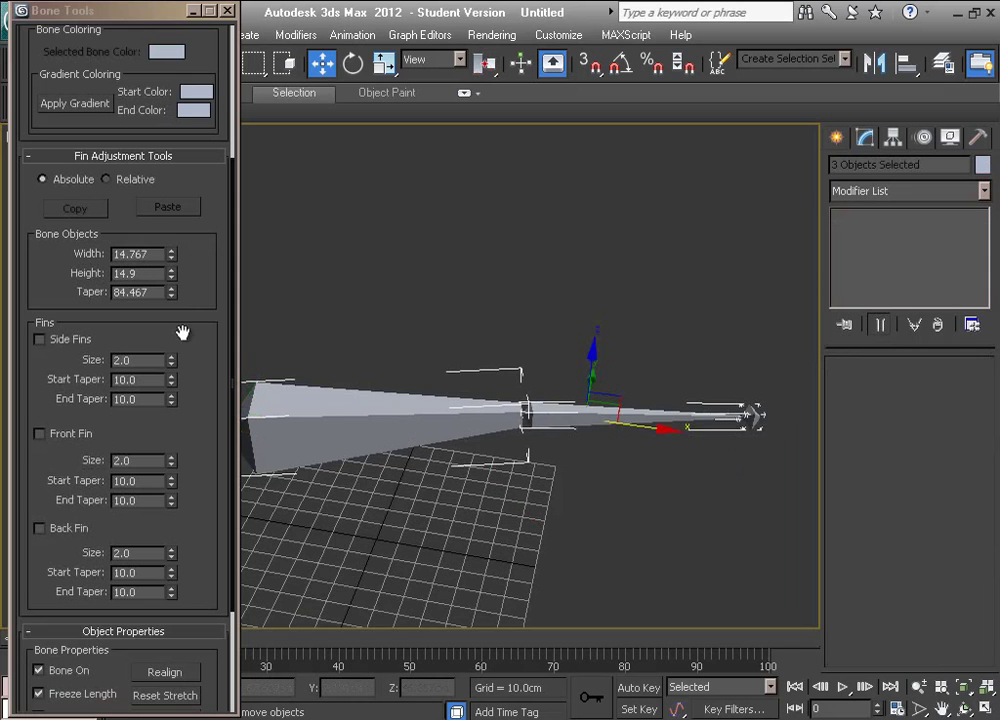
pyautogui.moveTo(171, 259); pyautogui.dragTo(196, 232)
pyautogui.moveTo(171, 277); pyautogui.dragTo(162, 140)
# Step: Select the original chain's second bone and end bone together and adjust their shared width
pyautogui.moveTo(393, 405); pyautogui.dragTo(413, 383, button='middle')
pyautogui.scroll(-2, 413, 383)
pyautogui.click(507, 500)
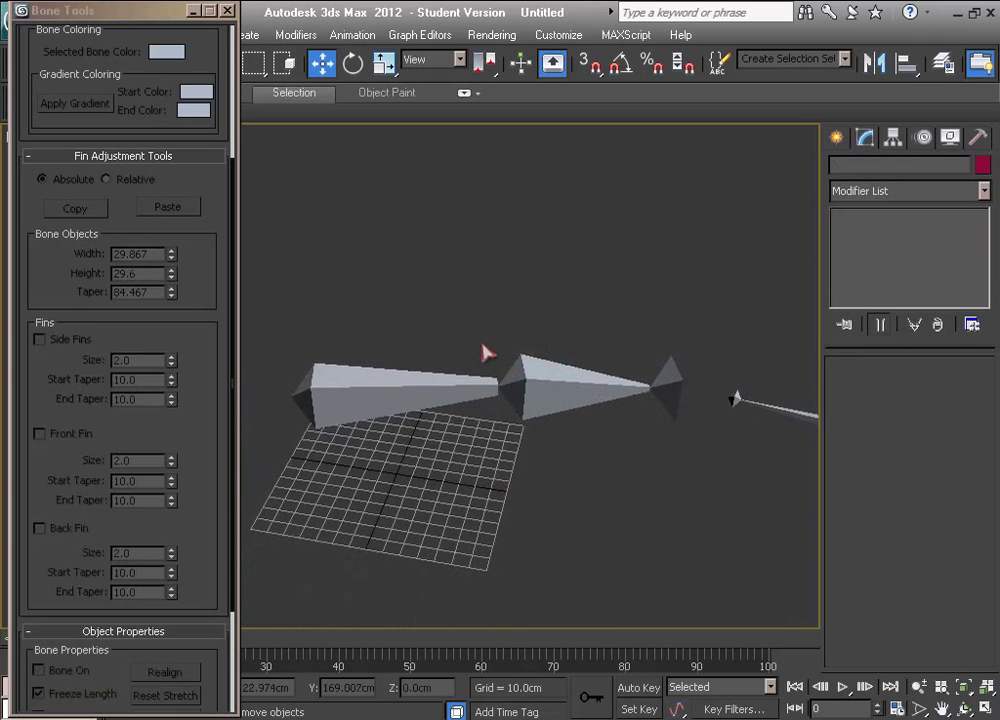
pyautogui.moveTo(580, 330); pyautogui.dragTo(662, 405)
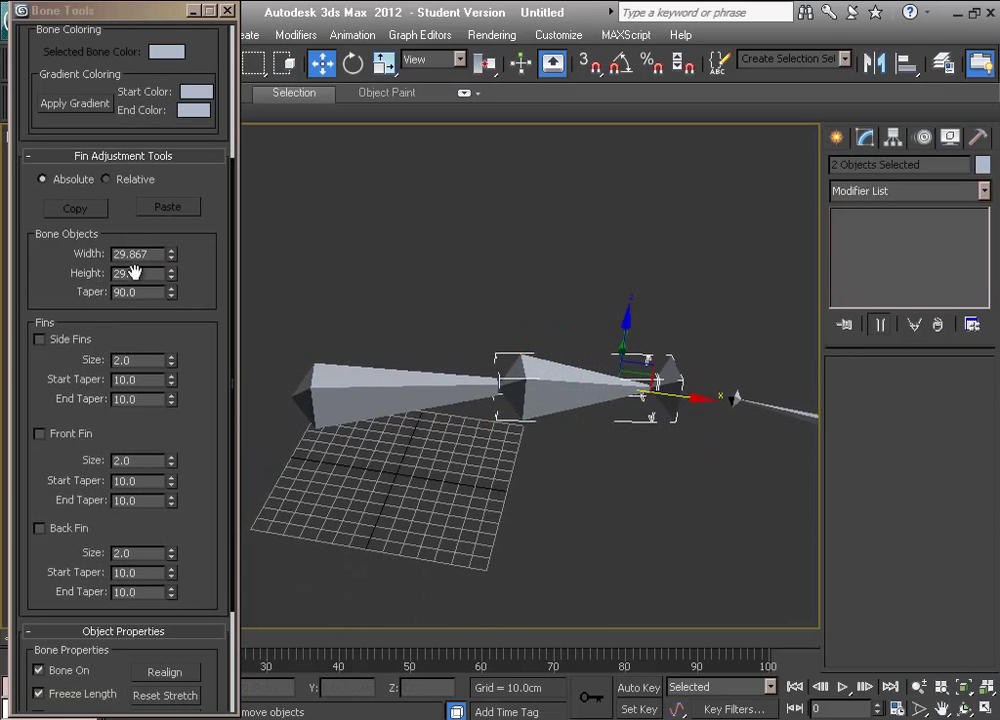
pyautogui.moveTo(172, 258); pyautogui.dragTo(158, 323)
pyautogui.moveTo(401, 445); pyautogui.dragTo(446, 413, button='middle')
# Step: Give the original root bone side fins with size 21.1, start taper 14.0 and end taper 13.9
pyautogui.click(386, 382)
pyautogui.scroll(2, 424, 424)
pyautogui.click(62, 345)
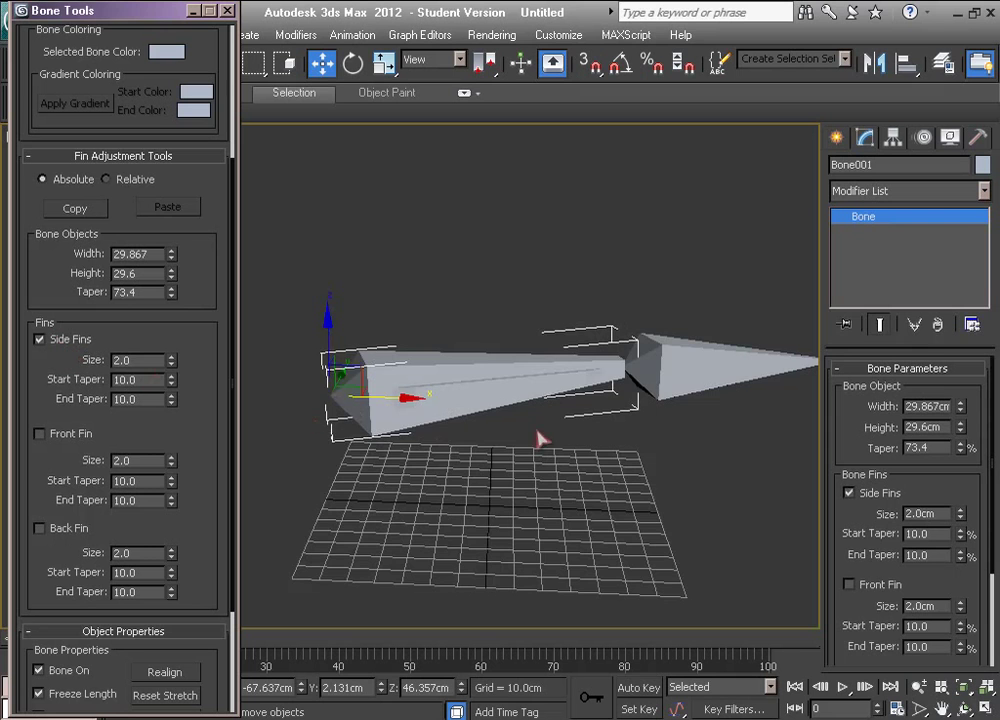
pyautogui.keyDown('alt'); pyautogui.moveTo(542, 437); pyautogui.dragTo(560, 470, button='middle'); pyautogui.keyUp('alt')
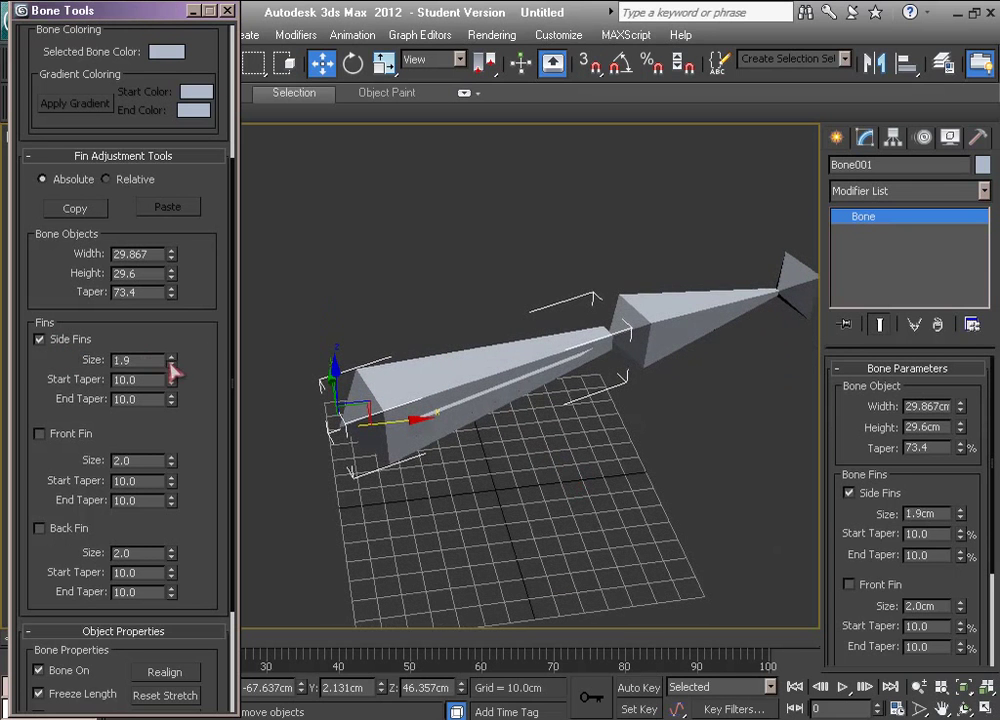
pyautogui.moveTo(171, 360); pyautogui.dragTo(200, 176)
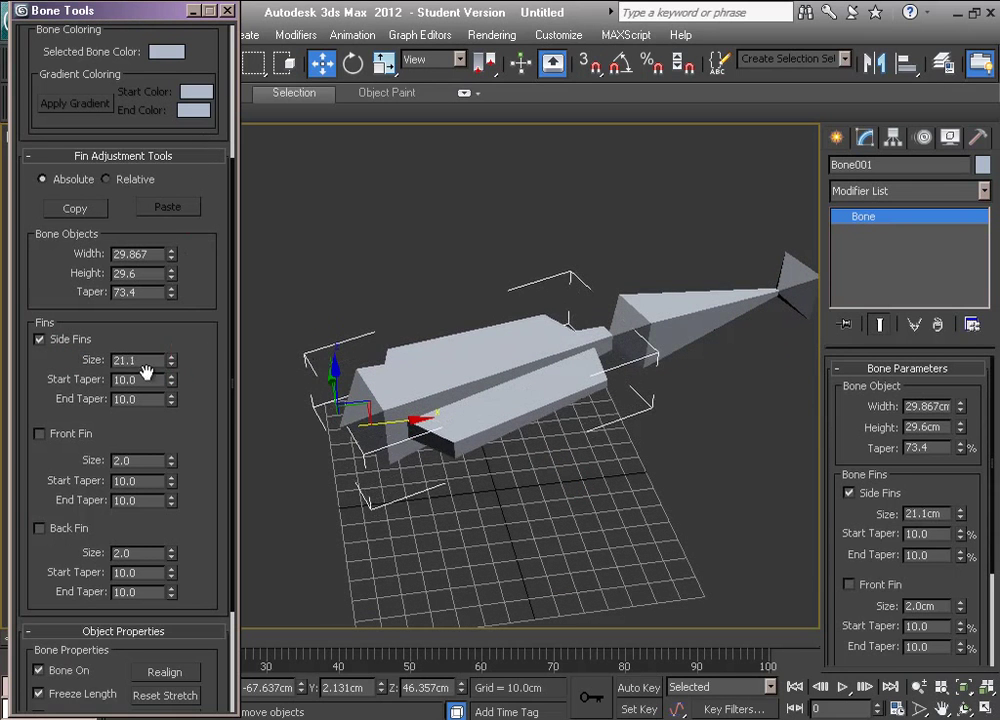
pyautogui.moveTo(171, 381); pyautogui.dragTo(170, 320)
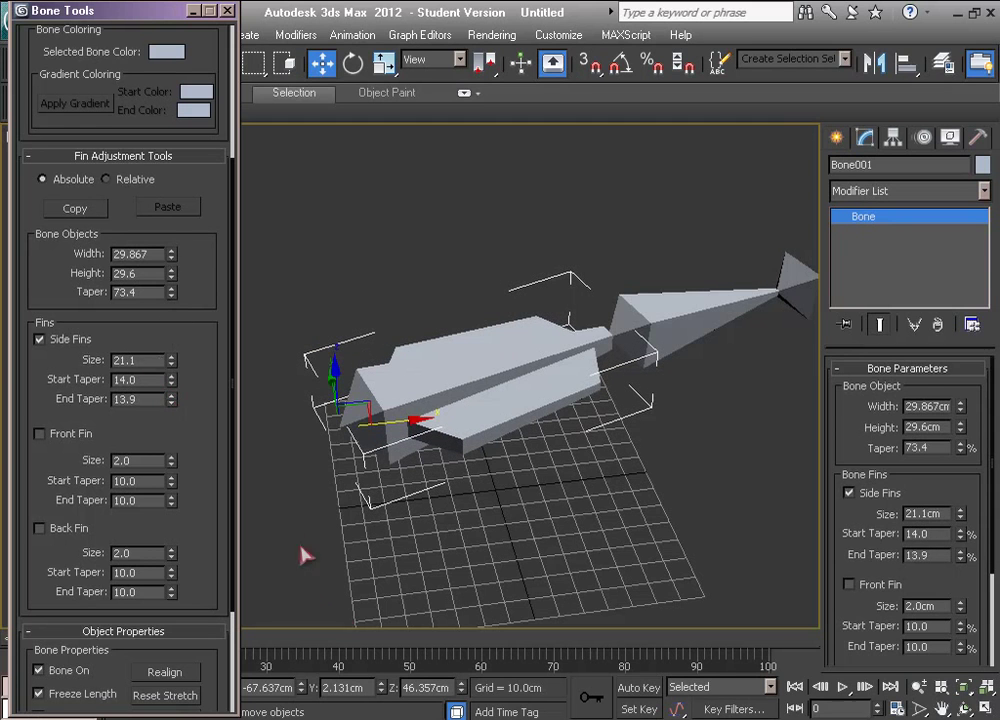
# Step: Add a front fin of size 16.7 to the root bone and enable its back fin
pyautogui.click(40, 434)
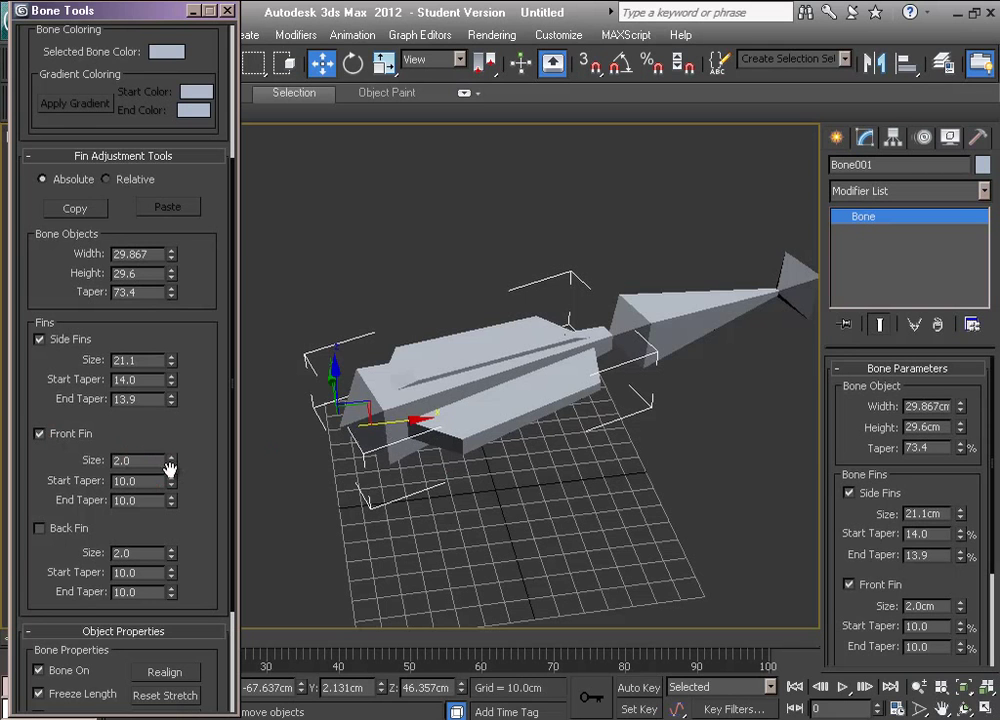
pyautogui.moveTo(171, 465); pyautogui.dragTo(181, 339)
pyautogui.keyDown('alt'); pyautogui.moveTo(413, 489); pyautogui.dragTo(409, 414, button='middle'); pyautogui.keyUp('alt')
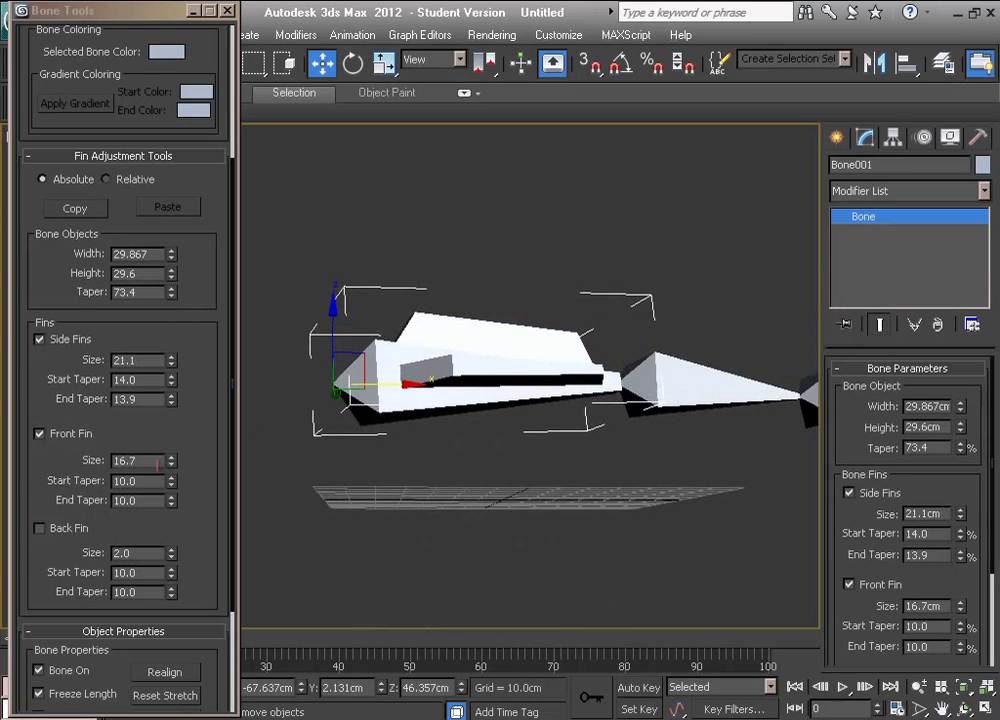
pyautogui.click(40, 528)
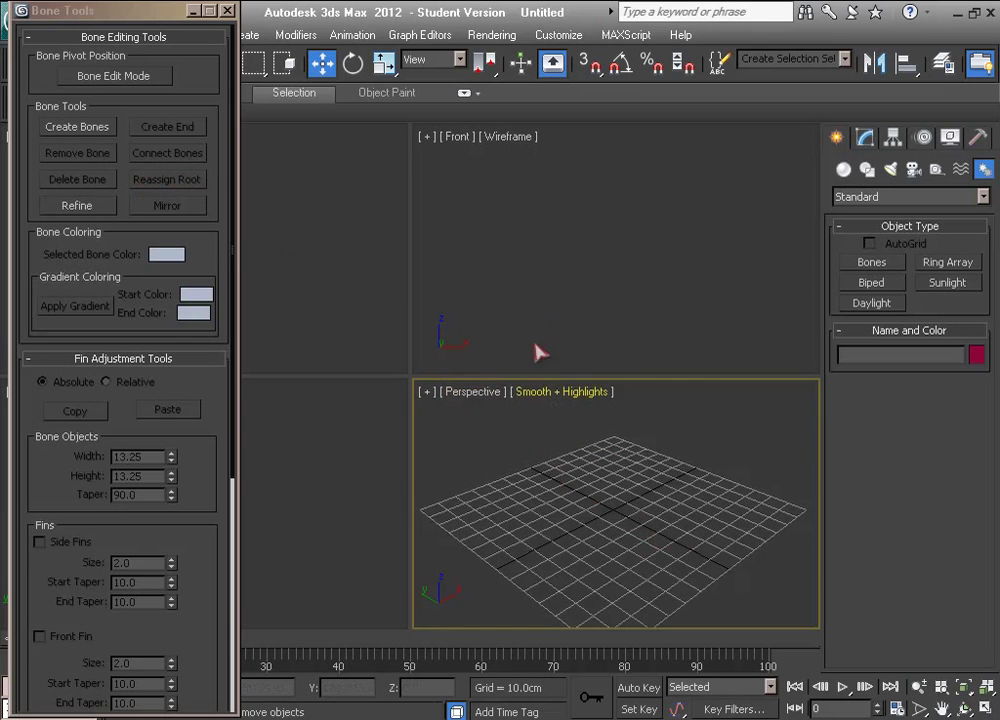
# Step: Create a new chain of three bones plus an end bone in the Front view, descending first and then rising
pyautogui.middleClick(524, 280)
pyautogui.click(77, 127)
pyautogui.click(452, 207)
pyautogui.click(505, 298)
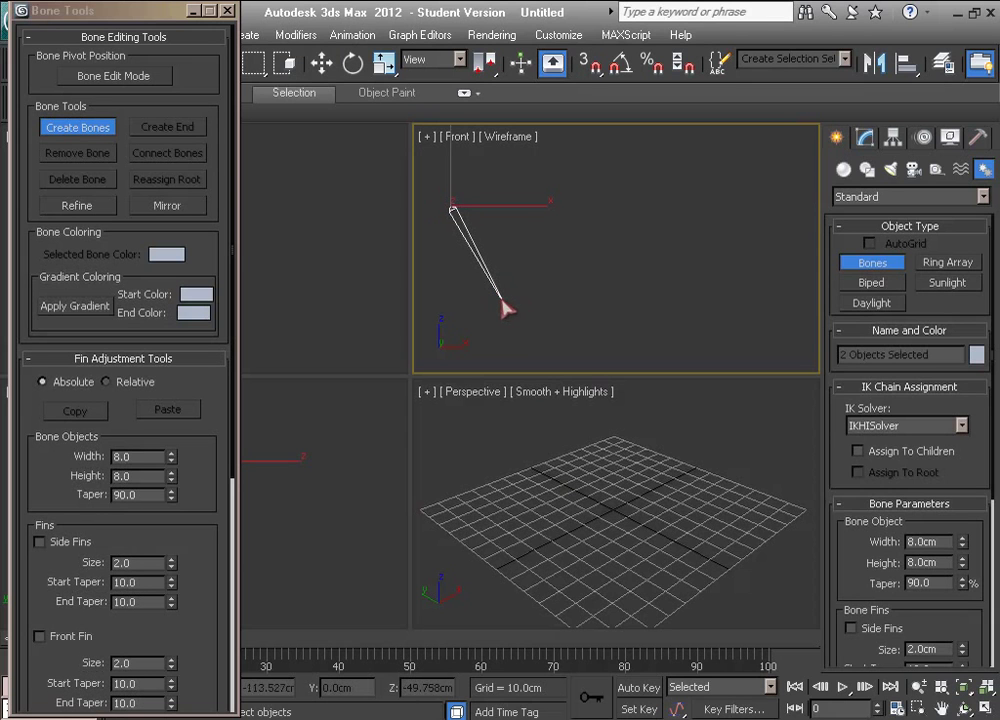
pyautogui.click(647, 306)
pyautogui.click(740, 272)
pyautogui.rightClick(776, 248)
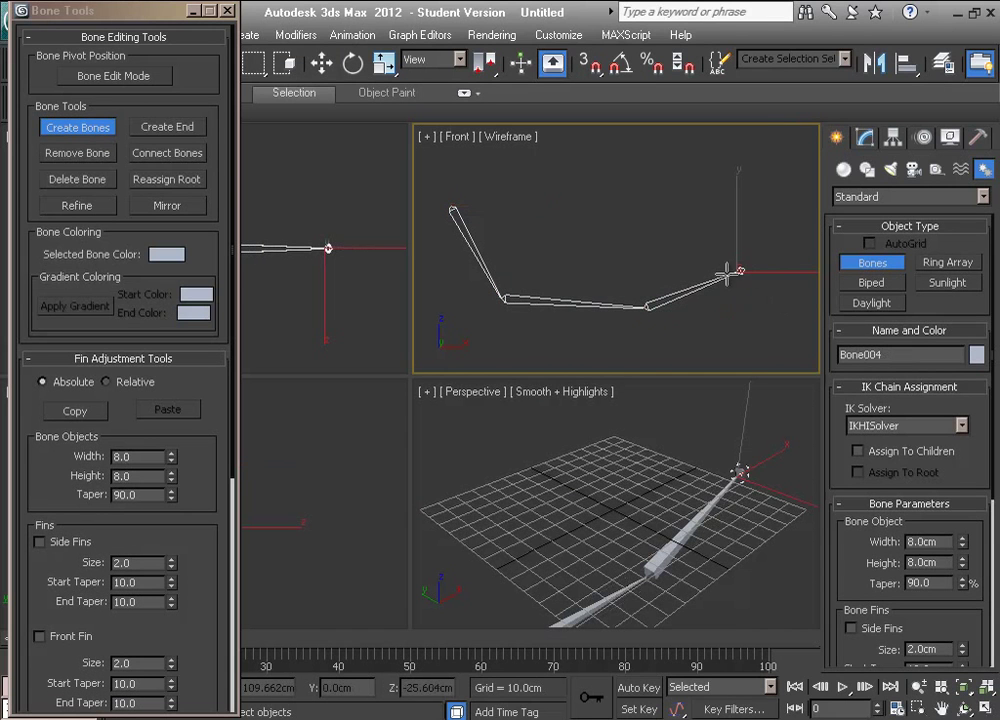
# Step: Select the new chain's three main bones in the maximized Perspective view and set their width and height to 15
pyautogui.press('w')
pyautogui.moveTo(594, 581); pyautogui.dragTo(598, 475, button='middle')
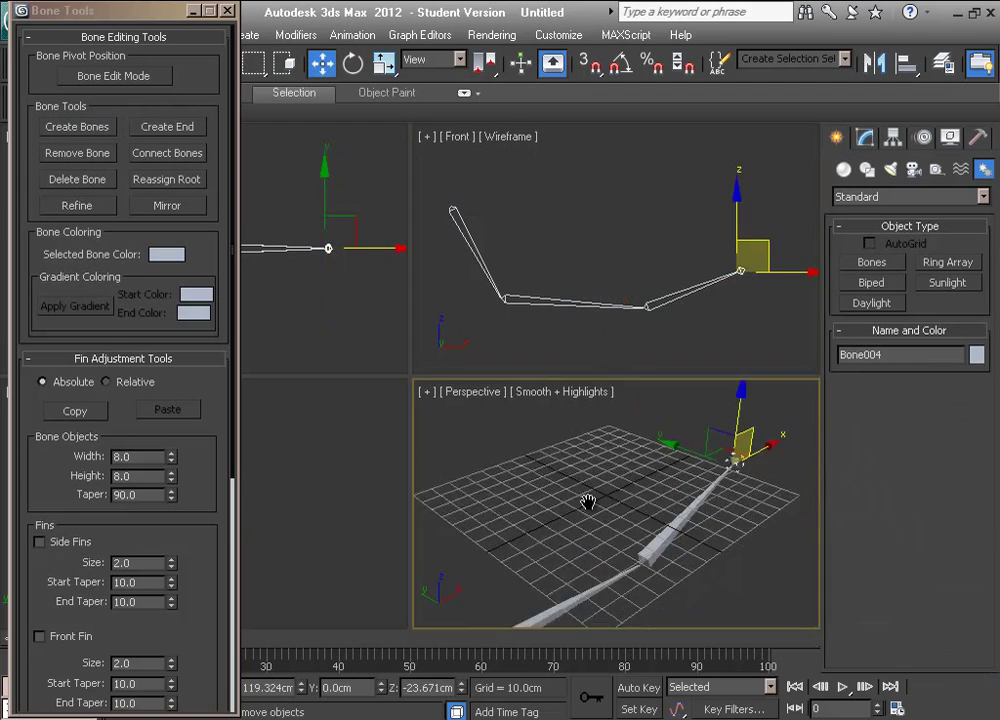
pyautogui.hotkey('alt', 'w')
pyautogui.keyDown('alt'); pyautogui.moveTo(481, 419); pyautogui.dragTo(395, 271, button='middle'); pyautogui.keyUp('alt')
pyautogui.moveTo(428, 330); pyautogui.dragTo(710, 424)
pyautogui.doubleClick(143, 455)
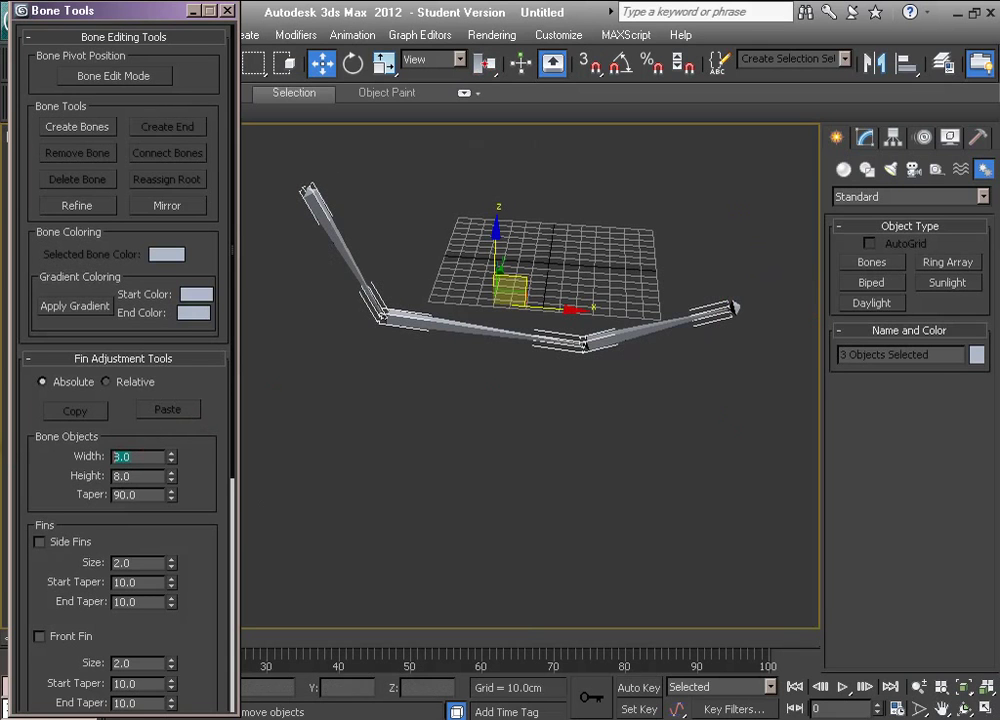
pyautogui.write('15')
pyautogui.press('Tab')
pyautogui.write('15')
pyautogui.click(413, 350)
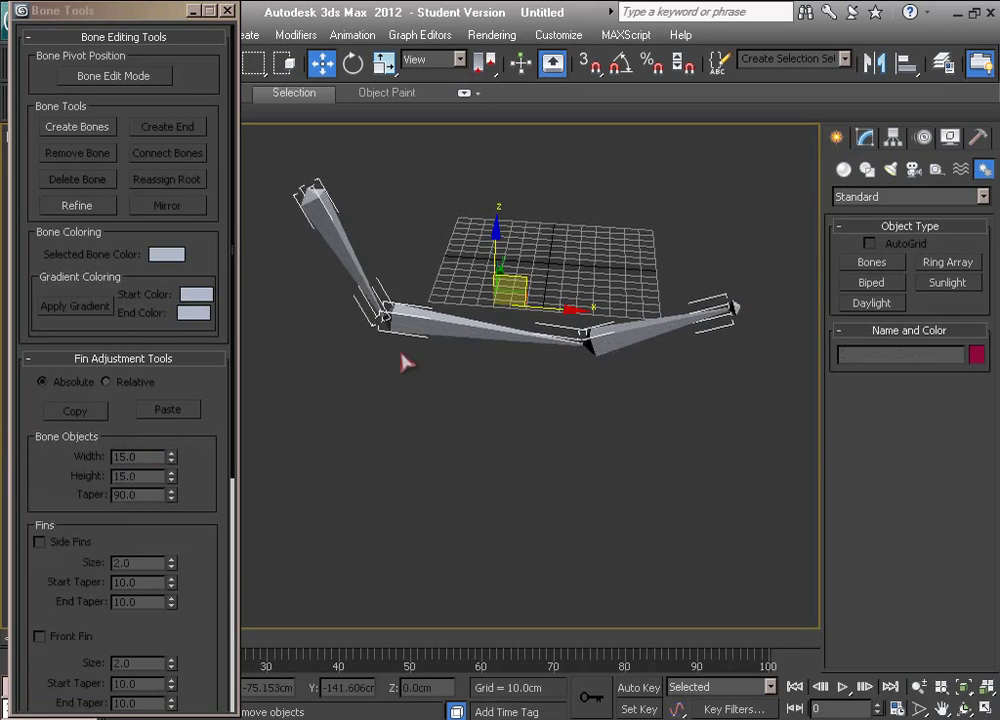
# Step: Move the new chain downward in the XZ plane by its root bone
pyautogui.moveTo(425, 364); pyautogui.dragTo(464, 426, button='middle')
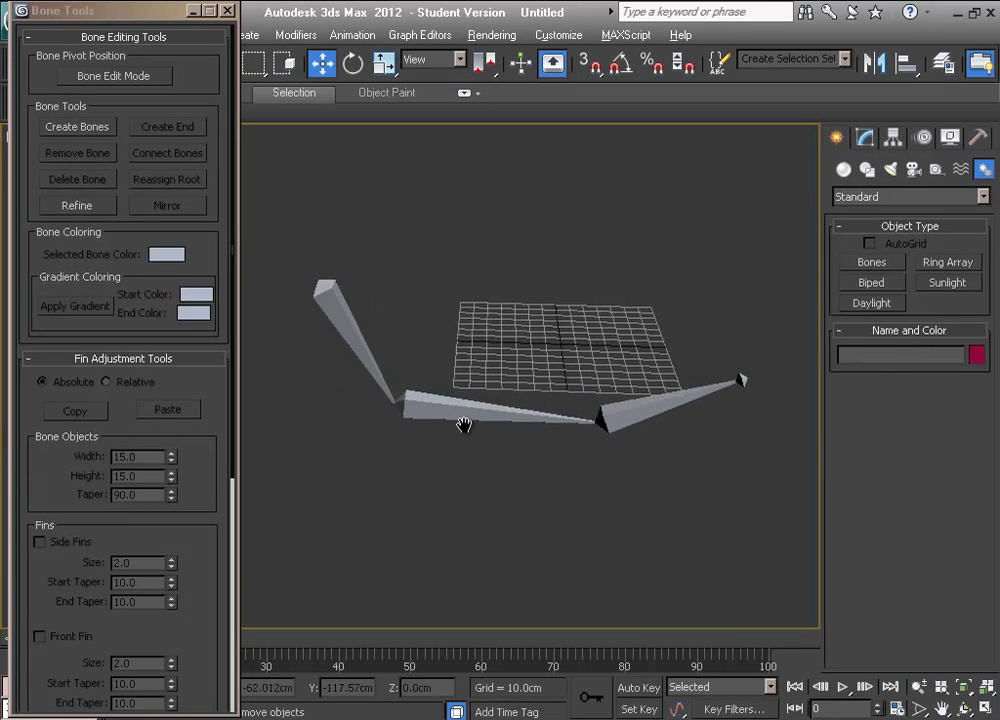
pyautogui.click(371, 356)
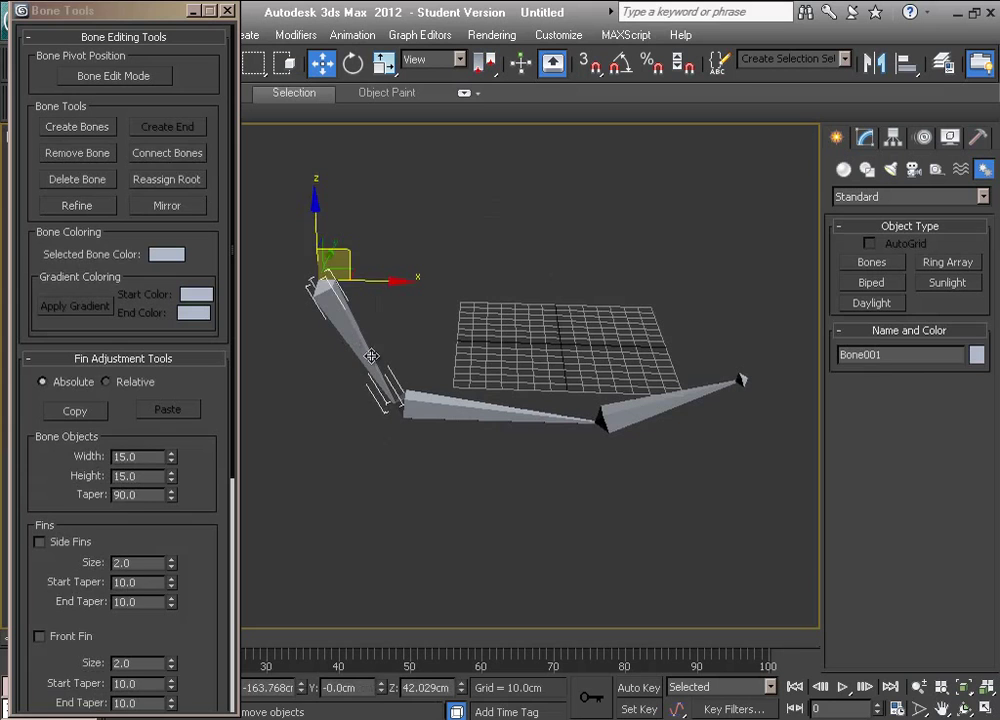
pyautogui.click(345, 467)
pyautogui.click(335, 316)
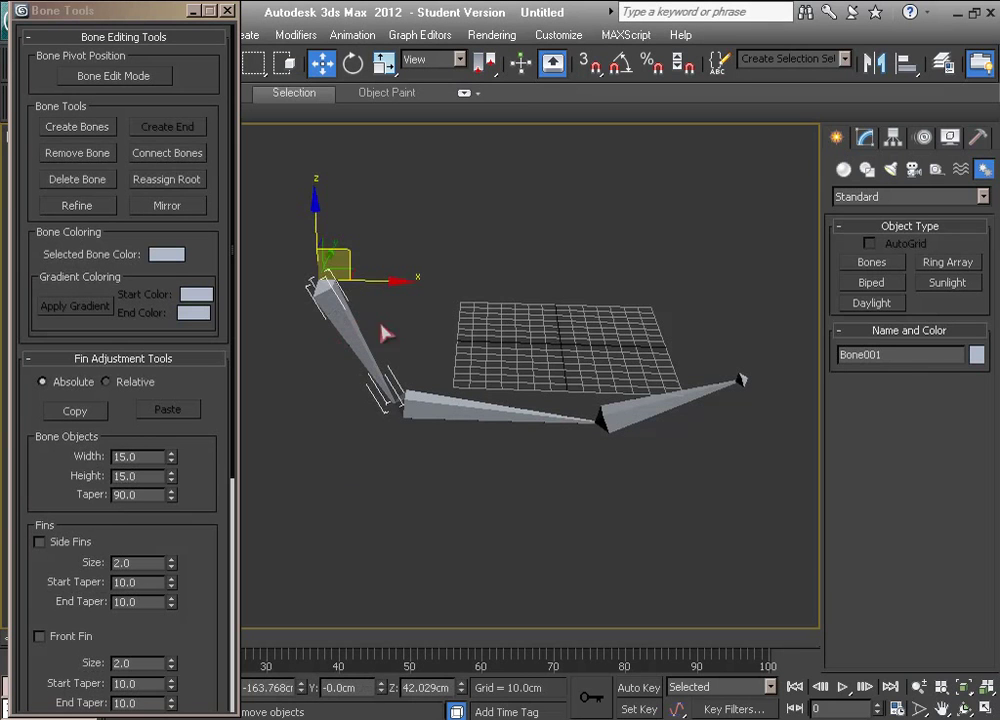
pyautogui.moveTo(340, 252); pyautogui.dragTo(346, 322)
pyautogui.click(341, 418)
# Step: Inspect the new chain by selecting its full hierarchy, its root bone alone and its end bone
pyautogui.doubleClick(317, 341)
pyautogui.click(377, 466)
pyautogui.click(328, 338)
pyautogui.click(735, 440)
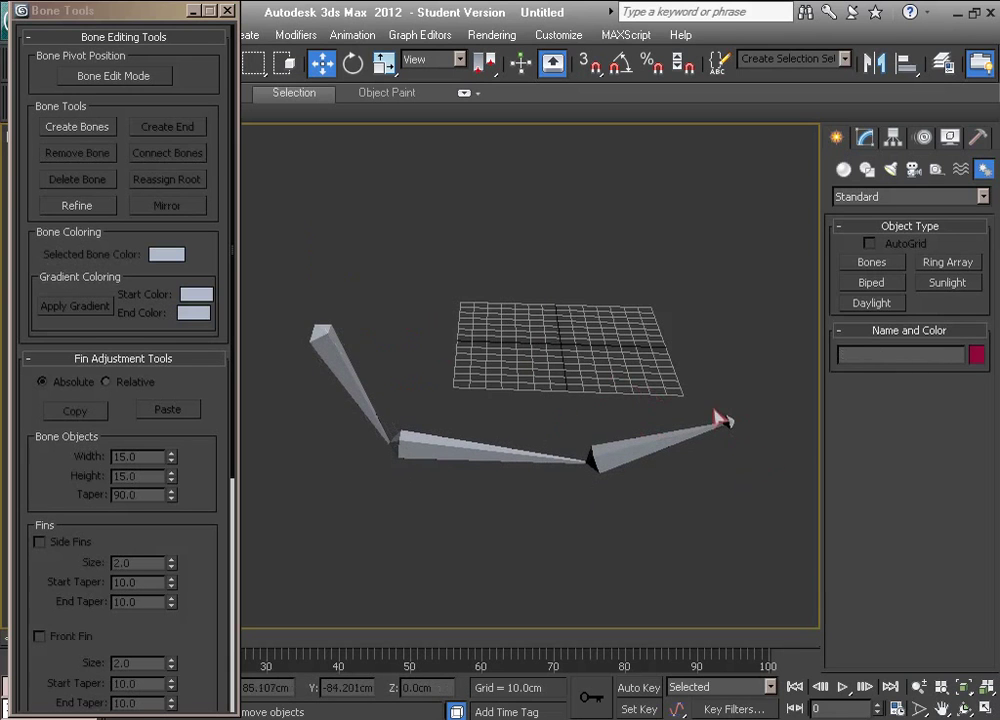
pyautogui.click(731, 422)
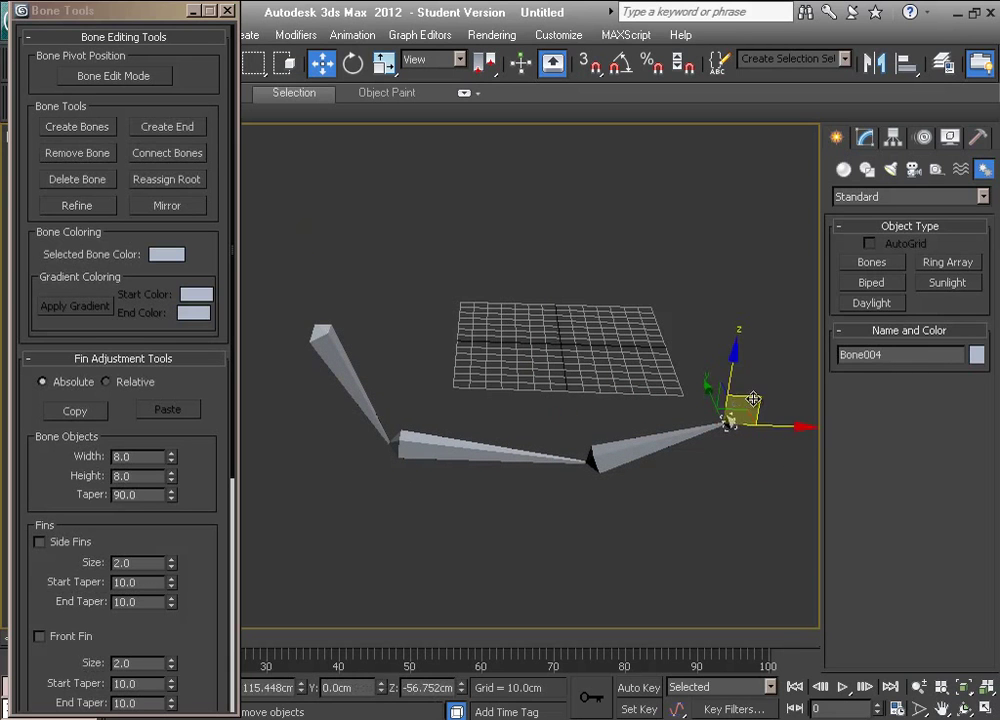
pyautogui.click(437, 423)
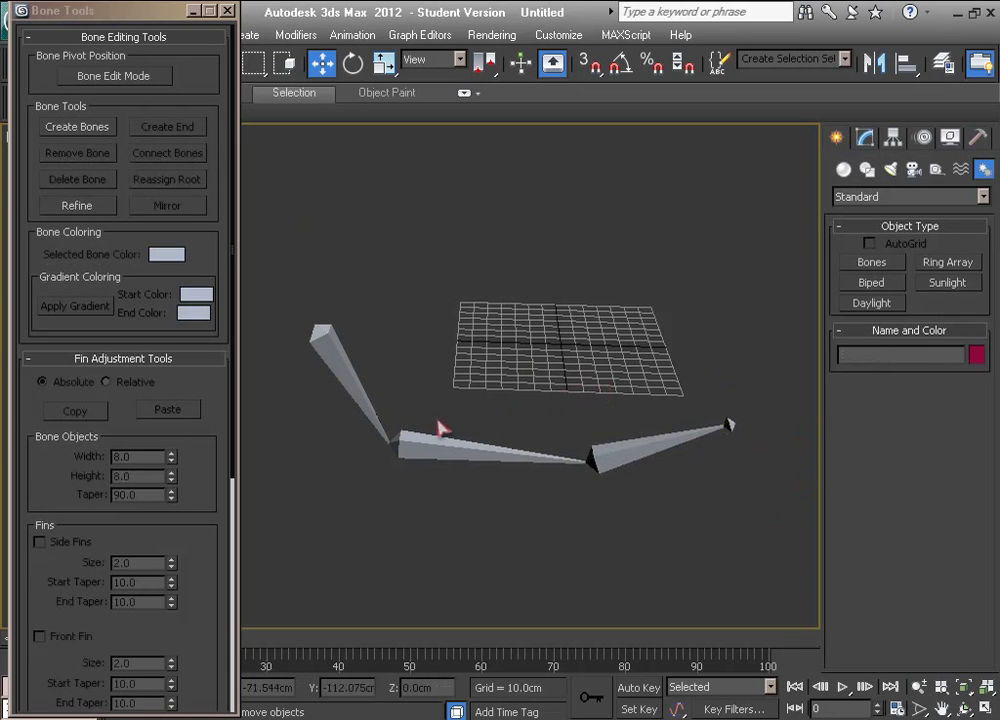
# Step: Reassign the chain's root to the small end bone at the opposite end from the original root
pyautogui.click(340, 356)
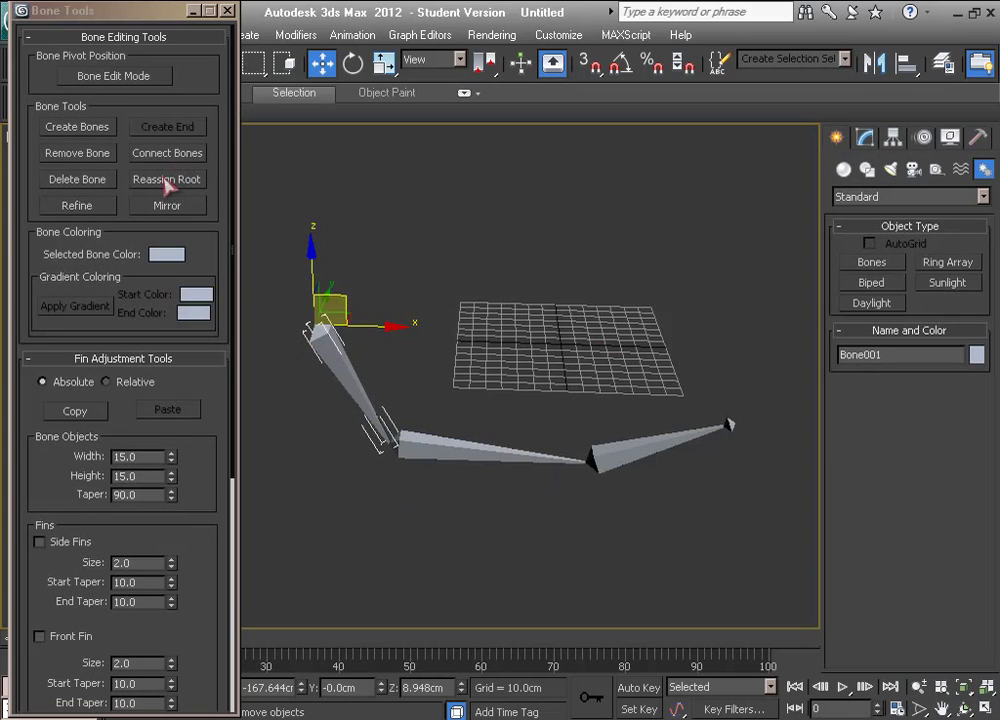
pyautogui.click(727, 424)
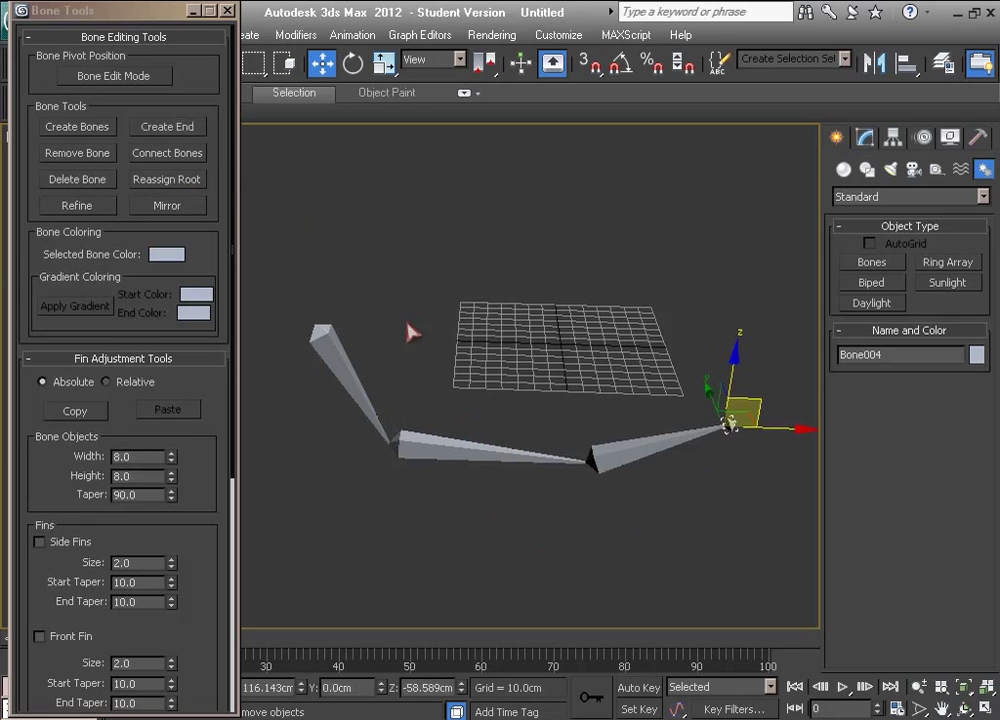
pyautogui.click(167, 180)
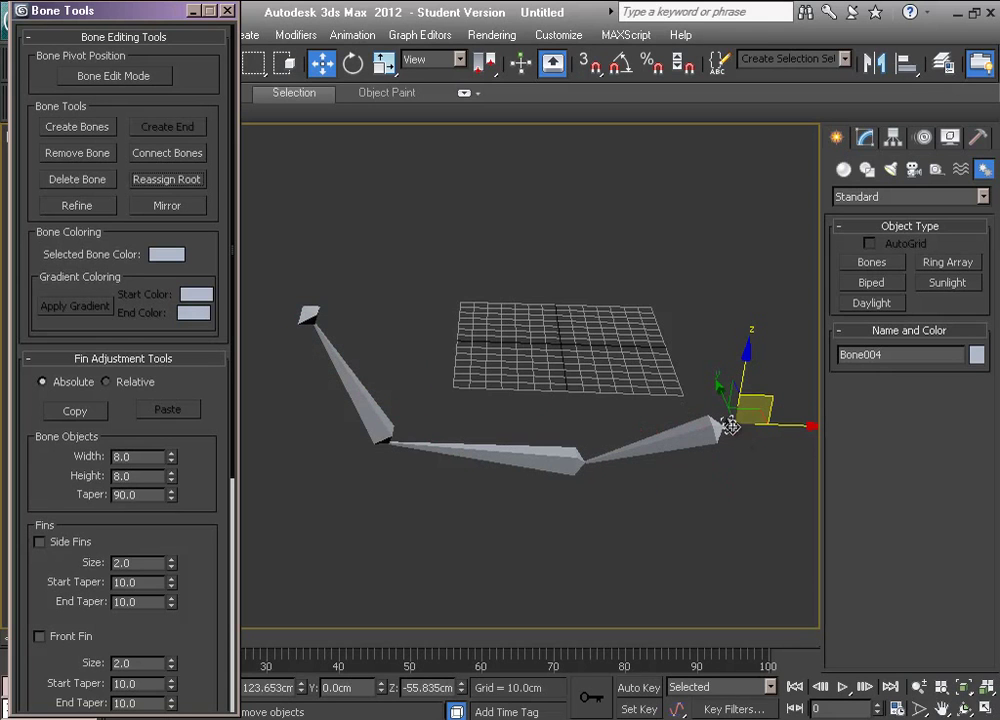
pyautogui.click(781, 487)
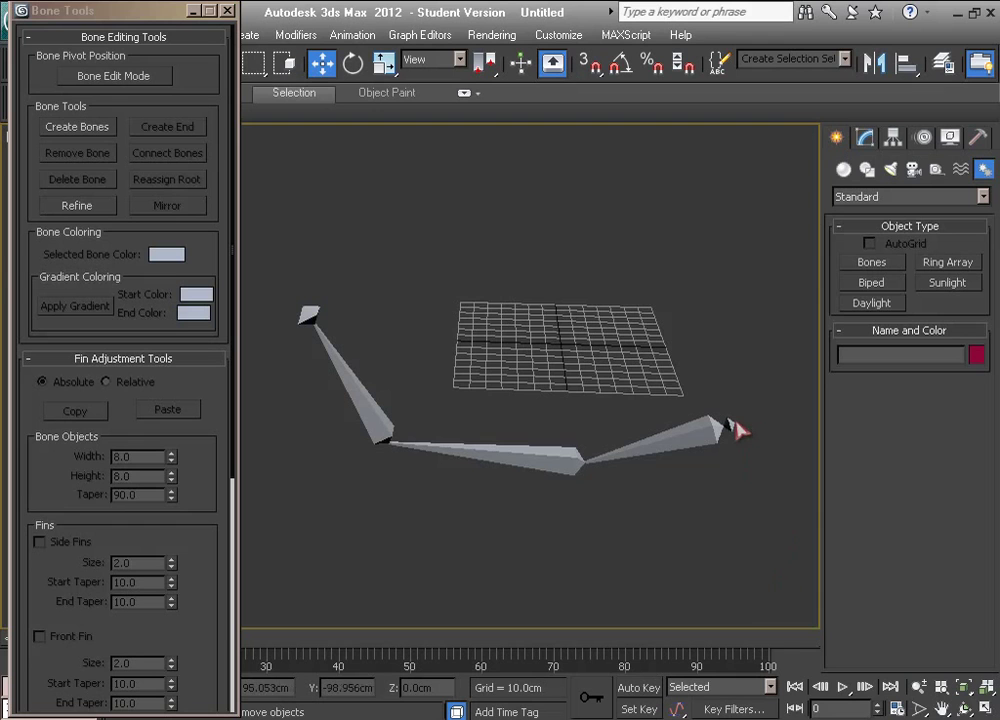
# Step: Inspect the reversed chain by selecting the new root bone, its full hierarchy and the small bone at the former root end
pyautogui.click(731, 425)
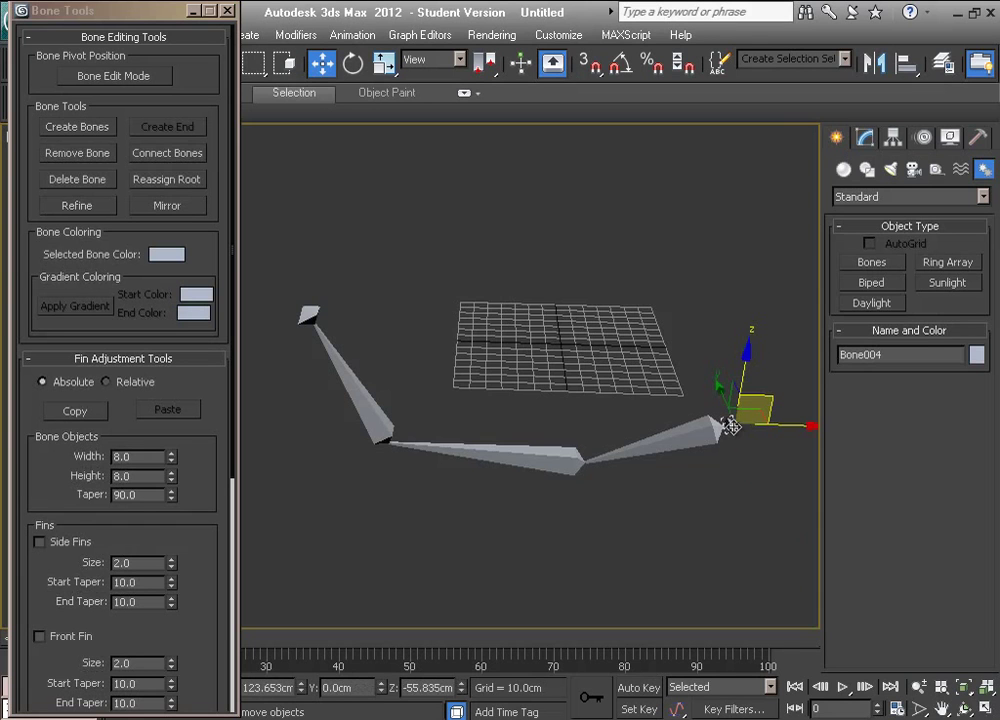
pyautogui.click(763, 477)
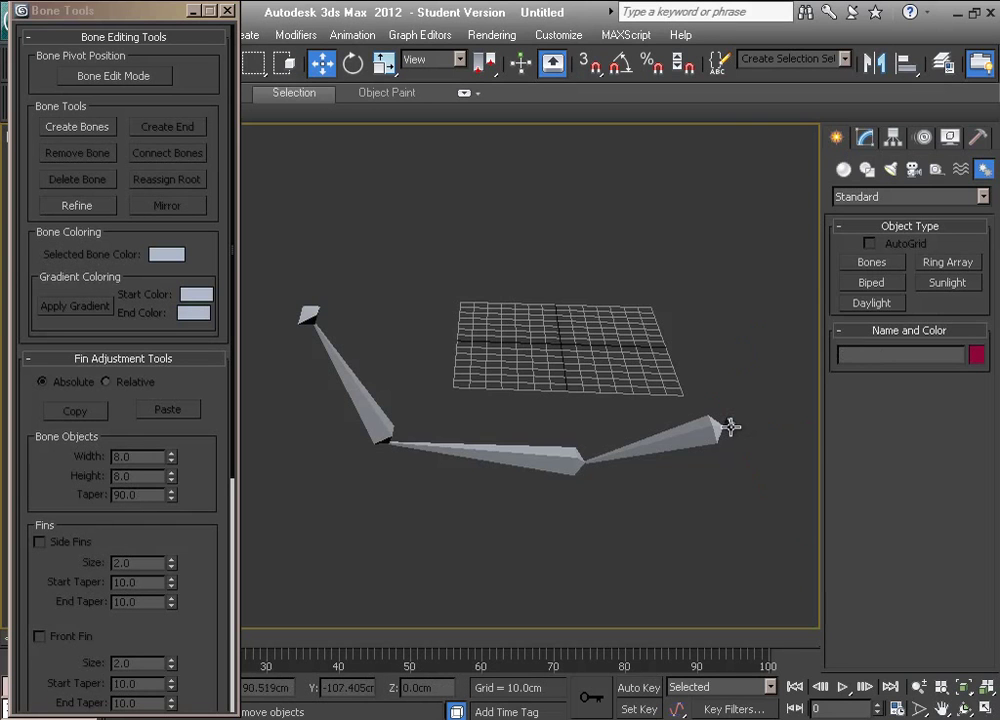
pyautogui.doubleClick(731, 424)
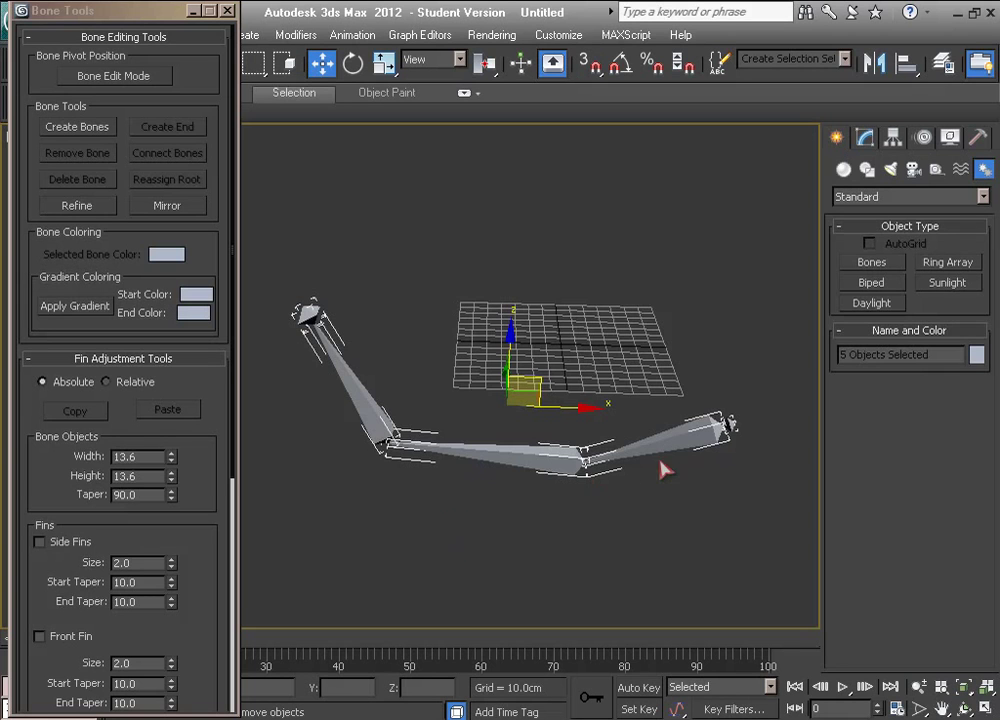
pyautogui.click(431, 509)
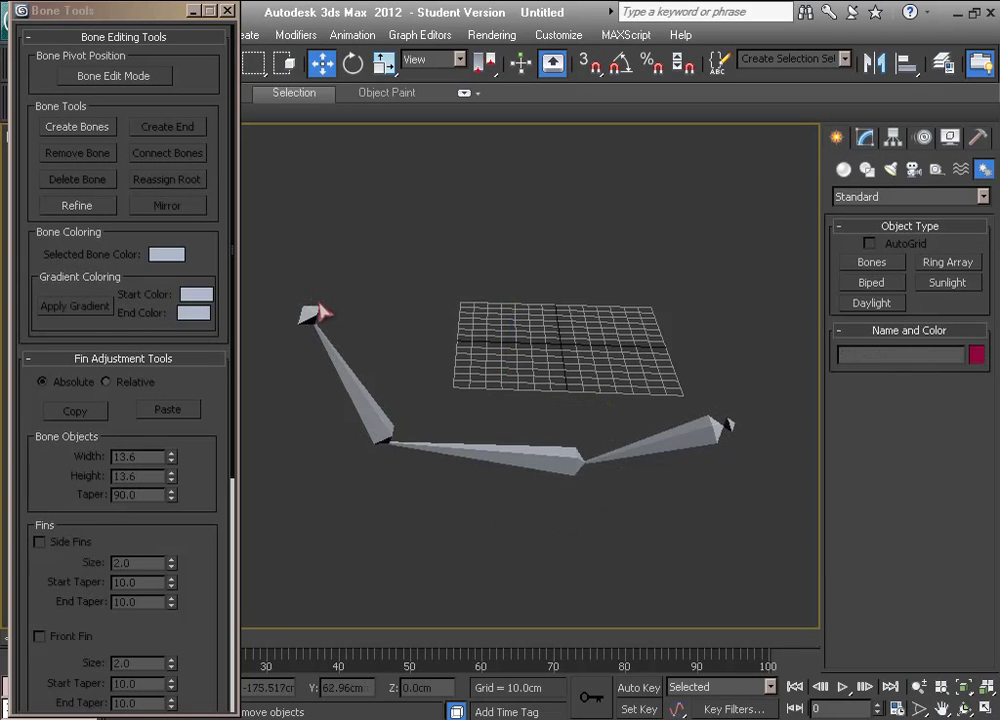
pyautogui.click(312, 311)
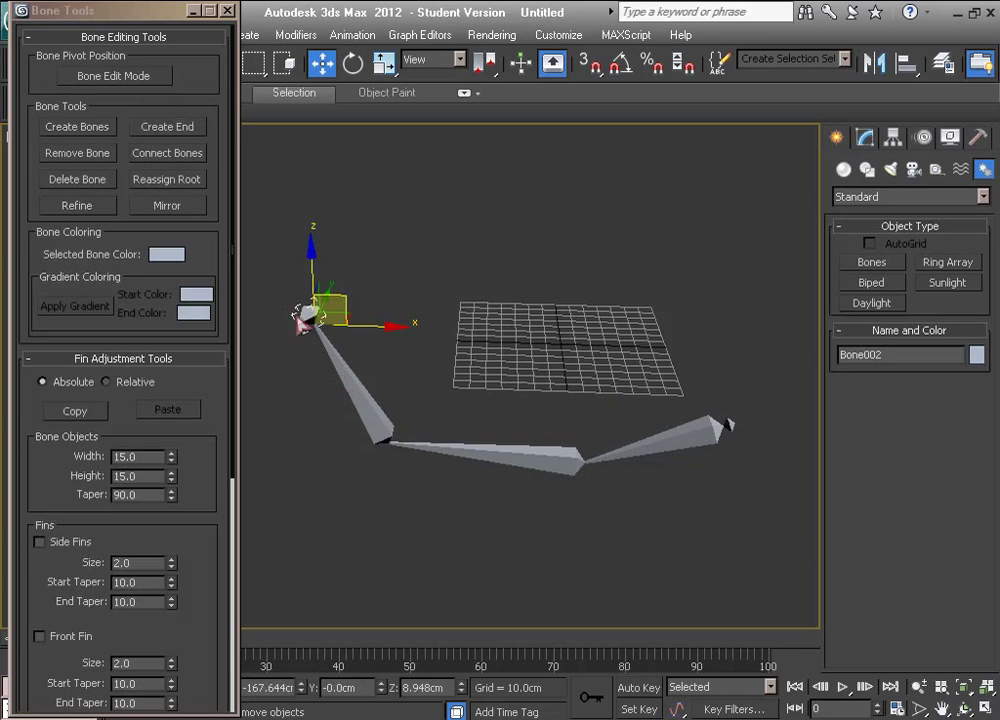
# Step: Move the new root bone upward in the XZ plane and reposition the following bones one after another
pyautogui.click(740, 430)
pyautogui.moveTo(728, 422); pyautogui.dragTo(720, 347)
pyautogui.moveTo(670, 371); pyautogui.dragTo(651, 421)
pyautogui.moveTo(557, 409)
pyautogui.mouseDown()
pyautogui.moveTo(597, 462)
pyautogui.moveTo(553, 386)
pyautogui.moveTo(555, 396)
pyautogui.mouseUp()
pyautogui.moveTo(357, 349); pyautogui.dragTo(352, 386)
# Step: Shift the small end bone at the former root end down in the XZ plane and delete it
pyautogui.moveTo(497, 400); pyautogui.dragTo(600, 410, button='middle')
pyautogui.click(398, 300)
pyautogui.click(362, 317)
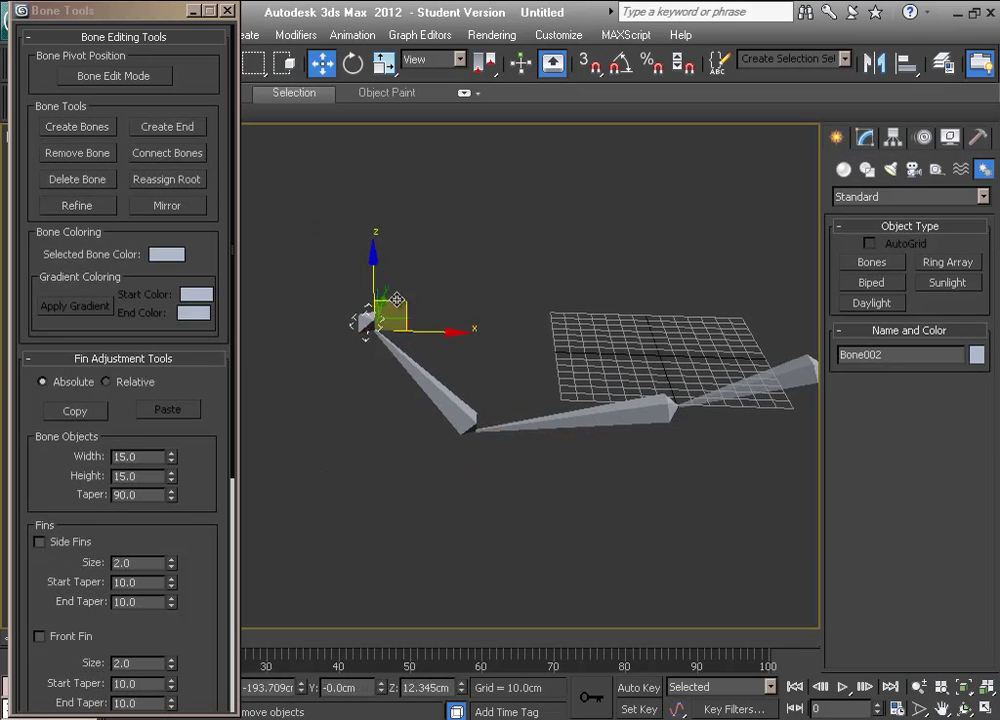
pyautogui.moveTo(397, 301); pyautogui.dragTo(383, 336)
pyautogui.scroll(-3, 489, 353)
pyautogui.moveTo(515, 358); pyautogui.dragTo(461, 368, button='middle')
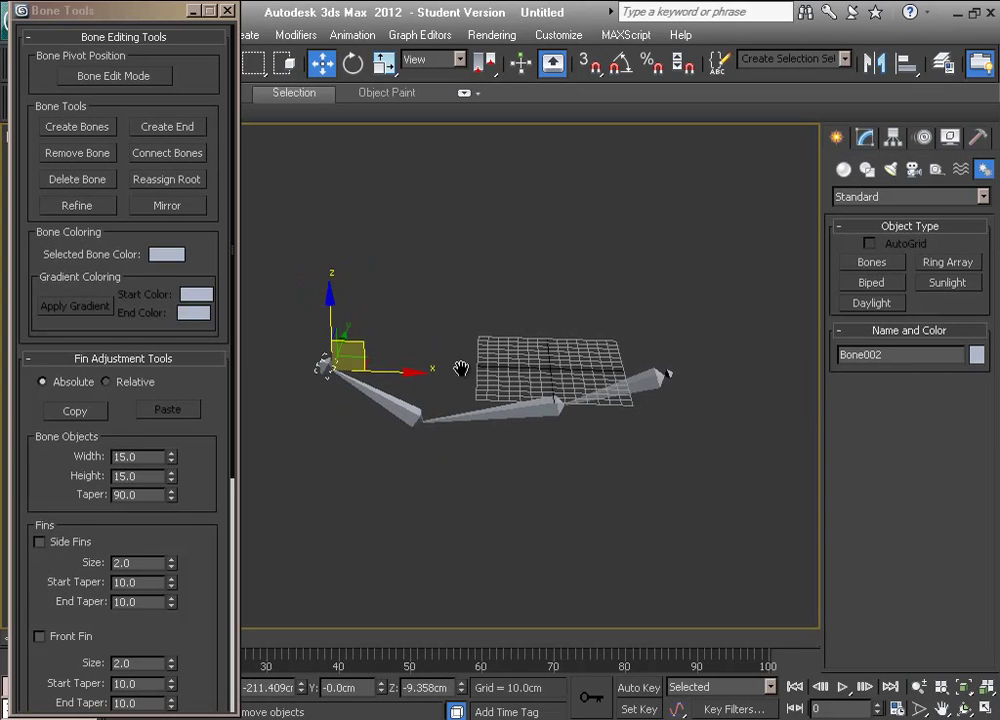
pyautogui.moveTo(510, 293); pyautogui.dragTo(556, 299, button='middle')
pyautogui.scroll(2, 553, 301)
pyautogui.moveTo(445, 331); pyautogui.dragTo(457, 314, button='middle')
pyautogui.click(511, 357)
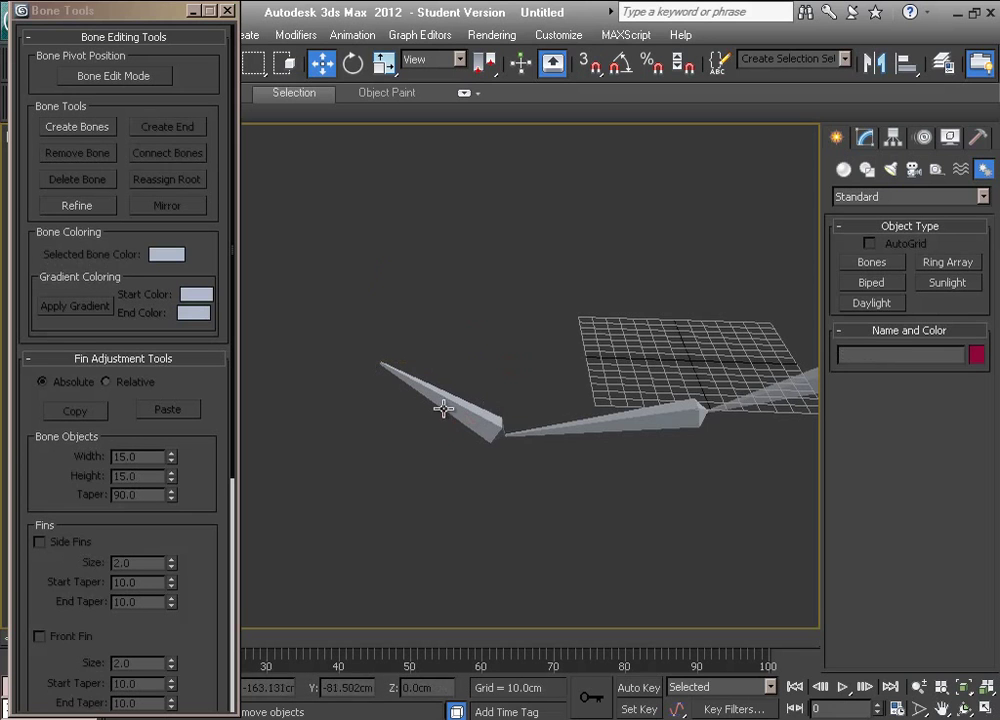
# Step: Add a new end bone to the open tip of the chain's last full bone and shift it slightly
pyautogui.moveTo(442, 408)
pyautogui.mouseDown()
pyautogui.moveTo(477, 496)
pyautogui.moveTo(411, 357)
pyautogui.moveTo(400, 425)
pyautogui.moveTo(443, 403)
pyautogui.mouseUp()
pyautogui.click(576, 342)
pyautogui.moveTo(485, 363); pyautogui.dragTo(414, 392, button='middle')
pyautogui.click(376, 416)
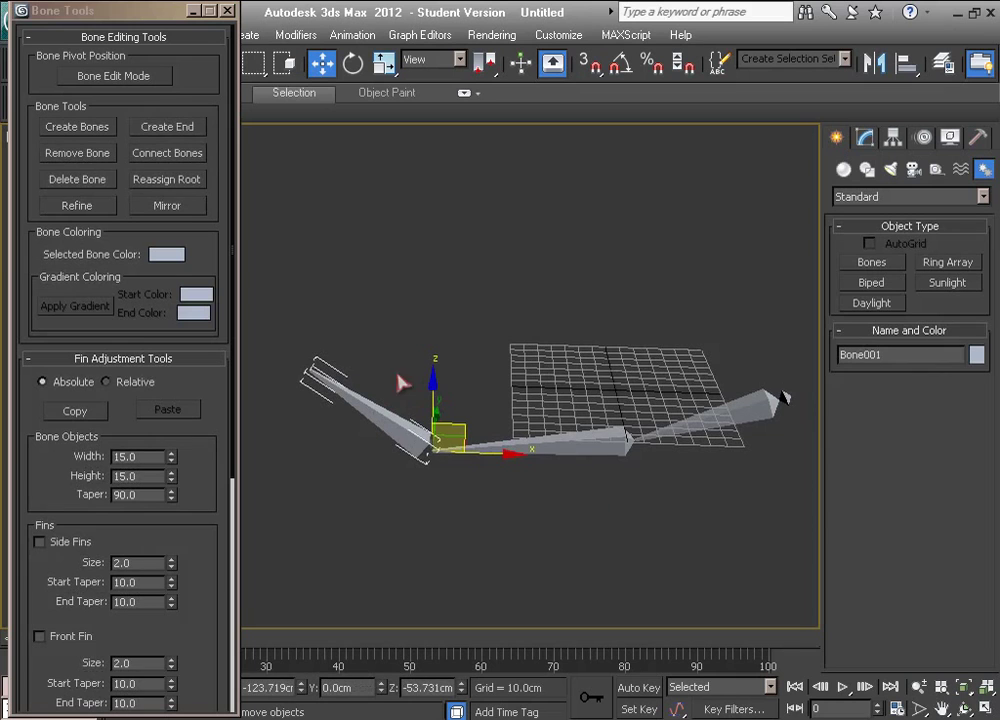
pyautogui.click(190, 127)
pyautogui.scroll(5, 430, 315)
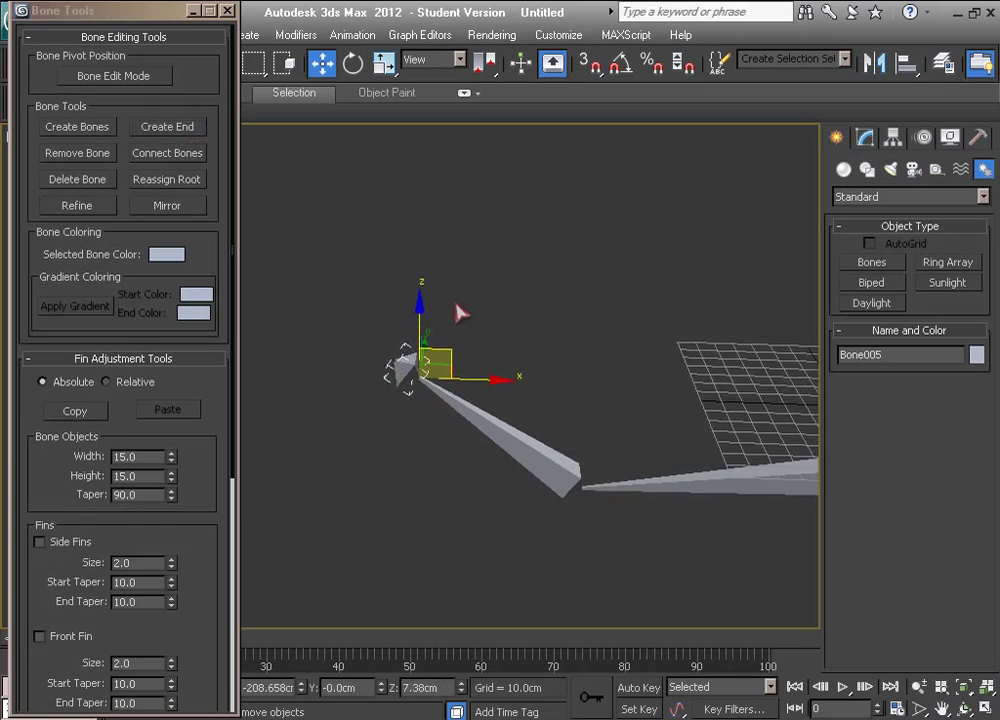
pyautogui.moveTo(458, 336); pyautogui.dragTo(443, 362)
# Step: Add two more end bones in a row beyond the new end bone
pyautogui.click(167, 128)
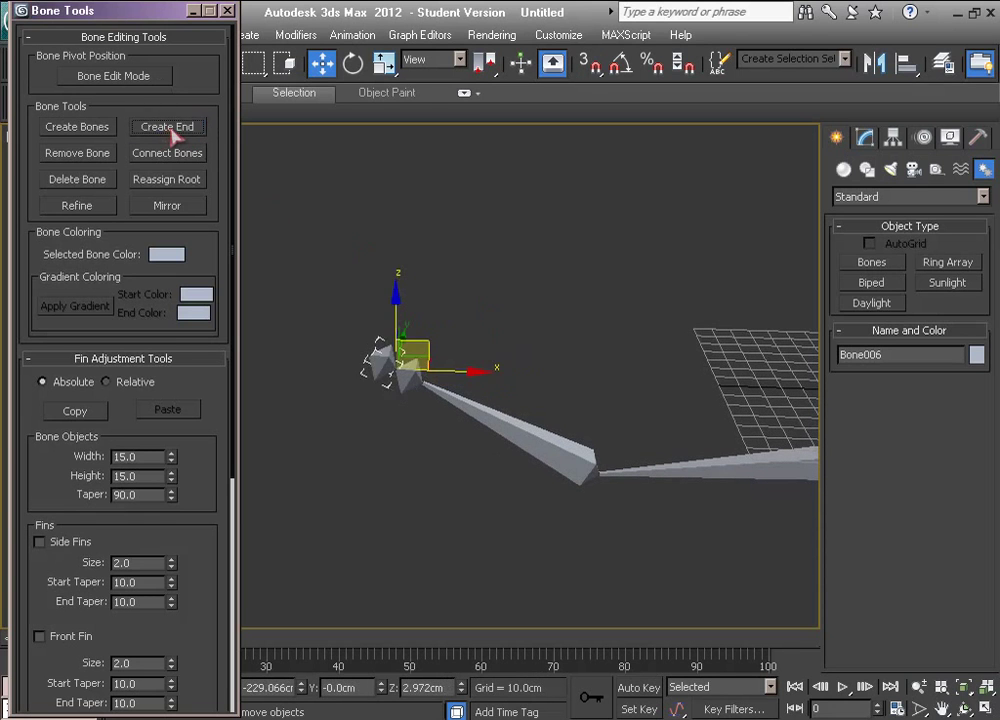
pyautogui.click(169, 130)
pyautogui.moveTo(399, 328); pyautogui.dragTo(348, 363)
pyautogui.click(298, 343)
pyautogui.click(320, 304)
# Step: Try to add an end bone to the chain's root bone
pyautogui.scroll(-3, 335, 257)
pyautogui.click(694, 398)
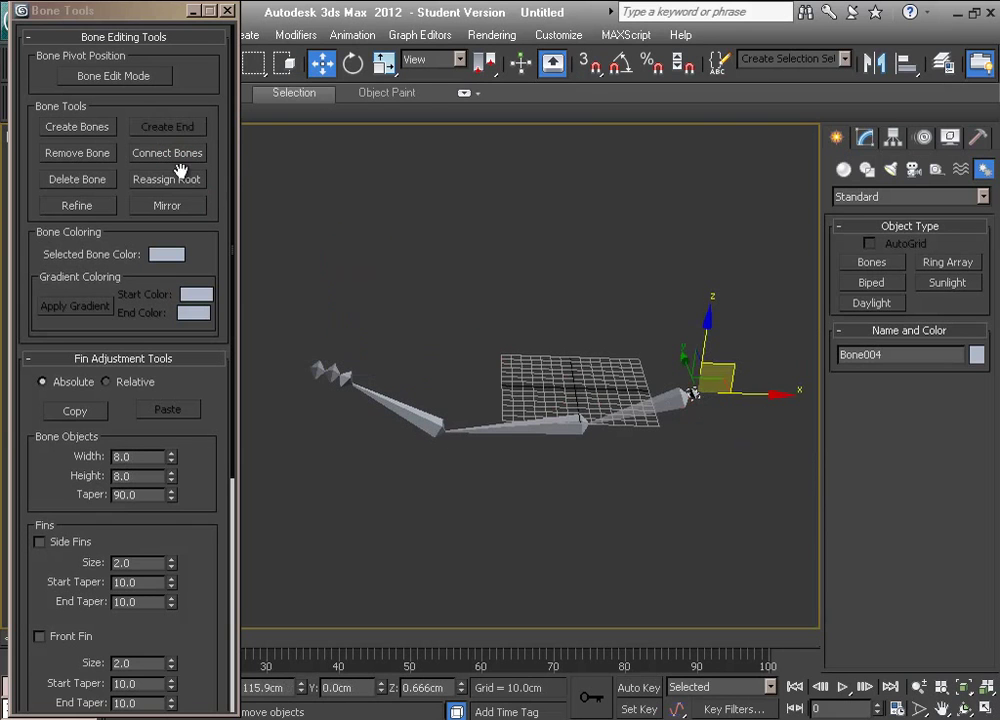
pyautogui.click(175, 135)
pyautogui.moveTo(453, 281); pyautogui.dragTo(368, 283, button='middle')
pyautogui.scroll(3, 485, 340)
pyautogui.moveTo(516, 369); pyautogui.dragTo(560, 379, button='middle')
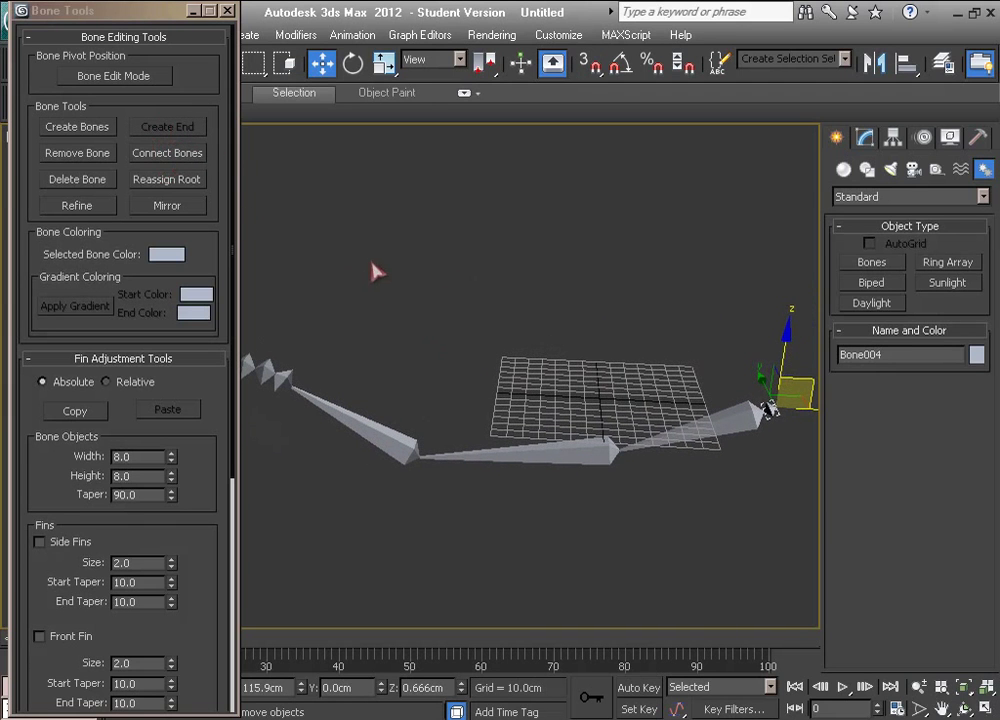
pyautogui.scroll(-3, 446, 330)
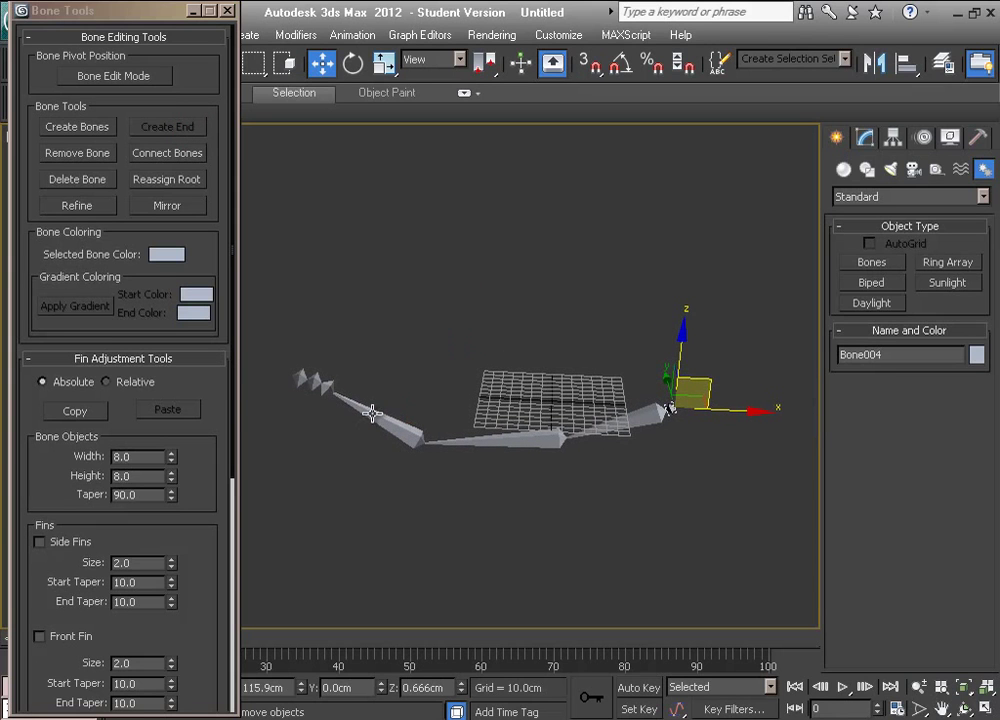
pyautogui.moveTo(362, 408); pyautogui.dragTo(293, 405, button='middle')
pyautogui.scroll(3, 579, 410)
pyautogui.moveTo(579, 416); pyautogui.dragTo(597, 451, button='middle')
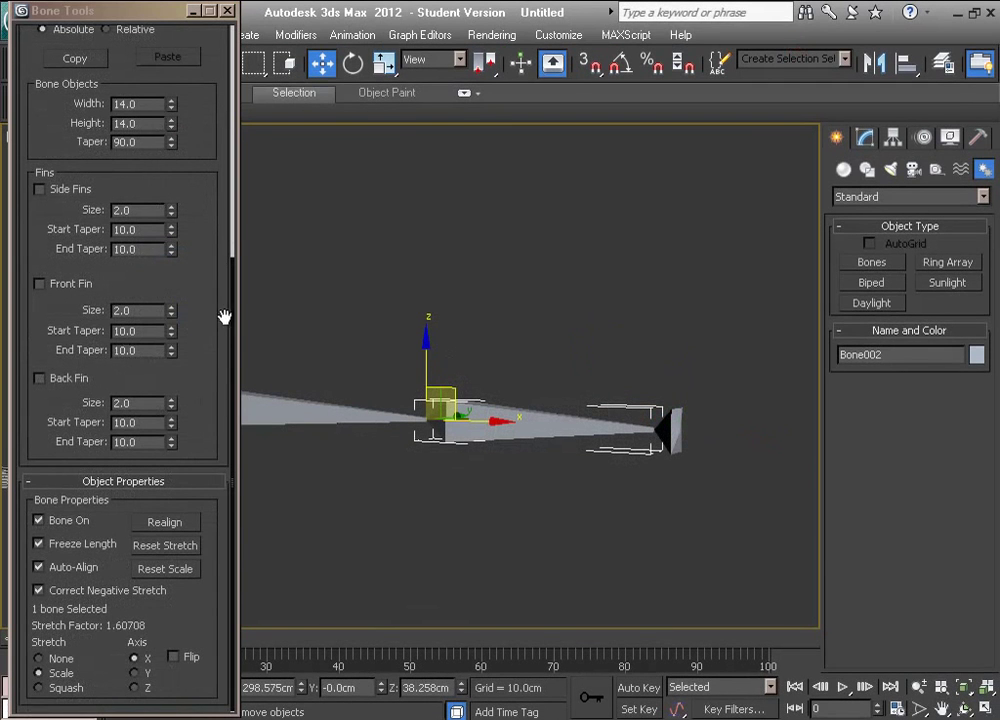
# Step: Examine the fin settings and the bone object properties of the chain's second bone
pyautogui.scroll(1, 167, 38)
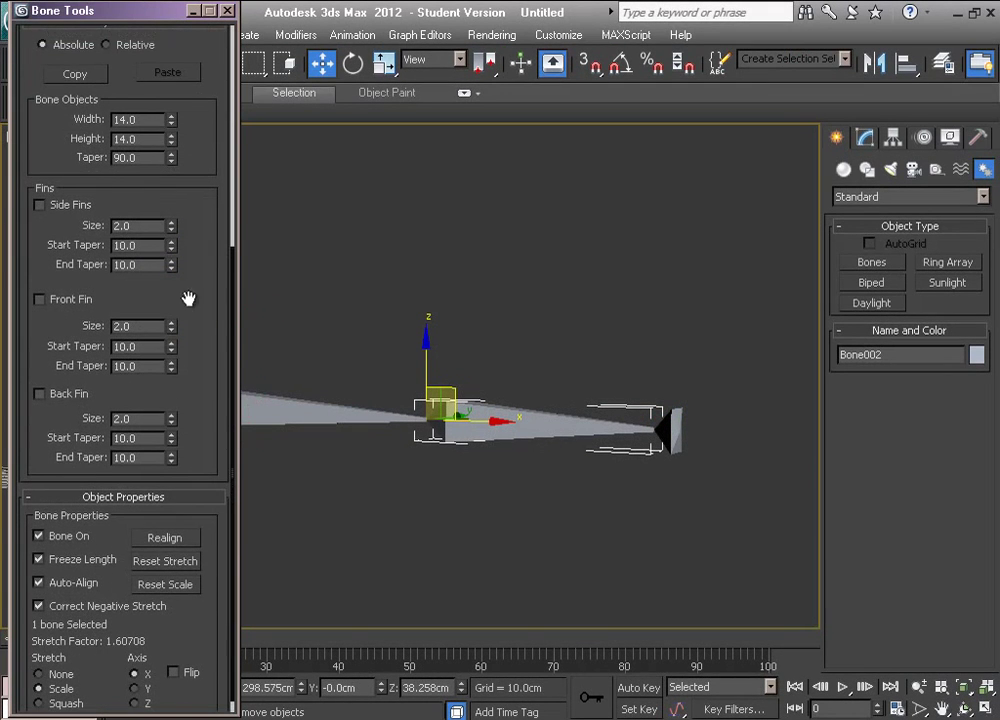
pyautogui.scroll(-1, 160, 216)
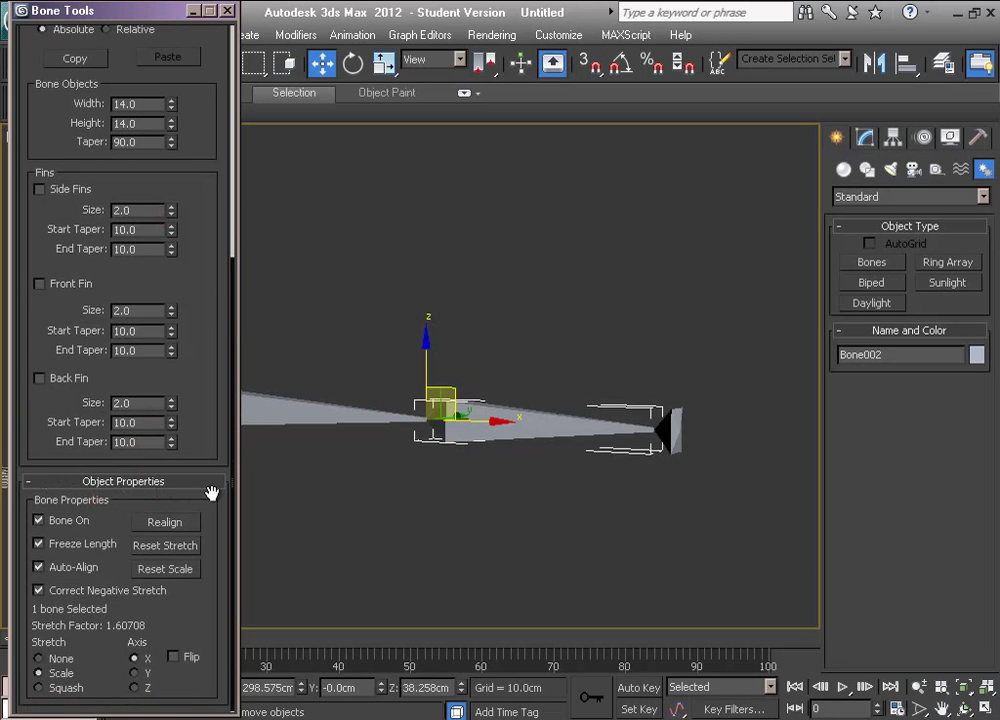
pyautogui.moveTo(449, 498); pyautogui.dragTo(501, 485, button='middle')
pyautogui.scroll(2, 501, 485)
pyautogui.scroll(-2, 576, 478)
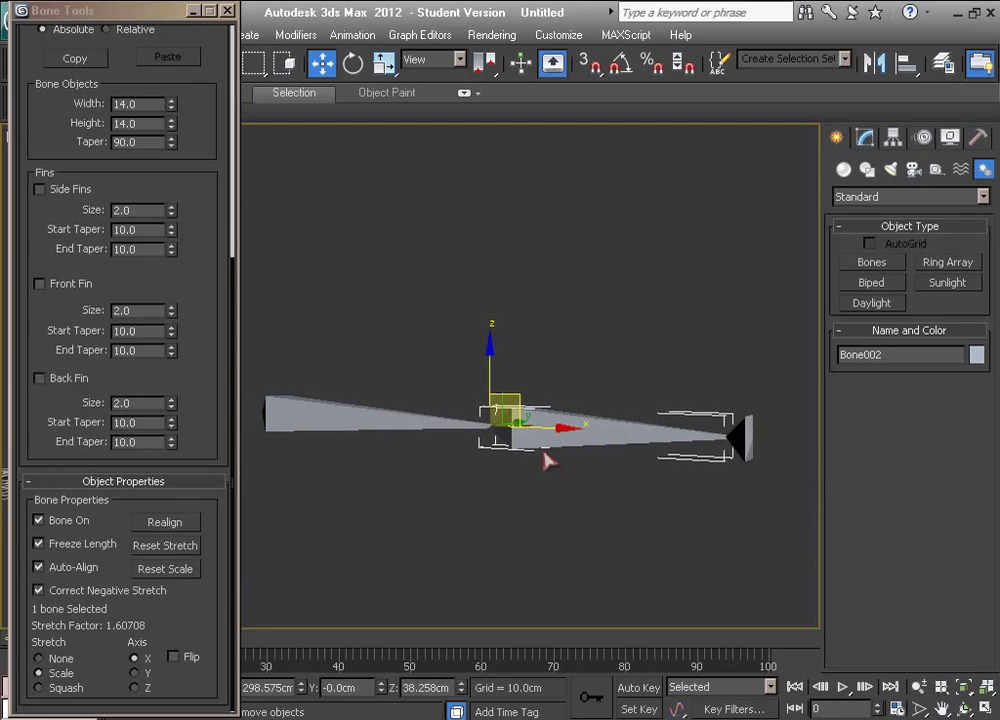
pyautogui.moveTo(554, 466); pyautogui.dragTo(489, 471, button='middle')
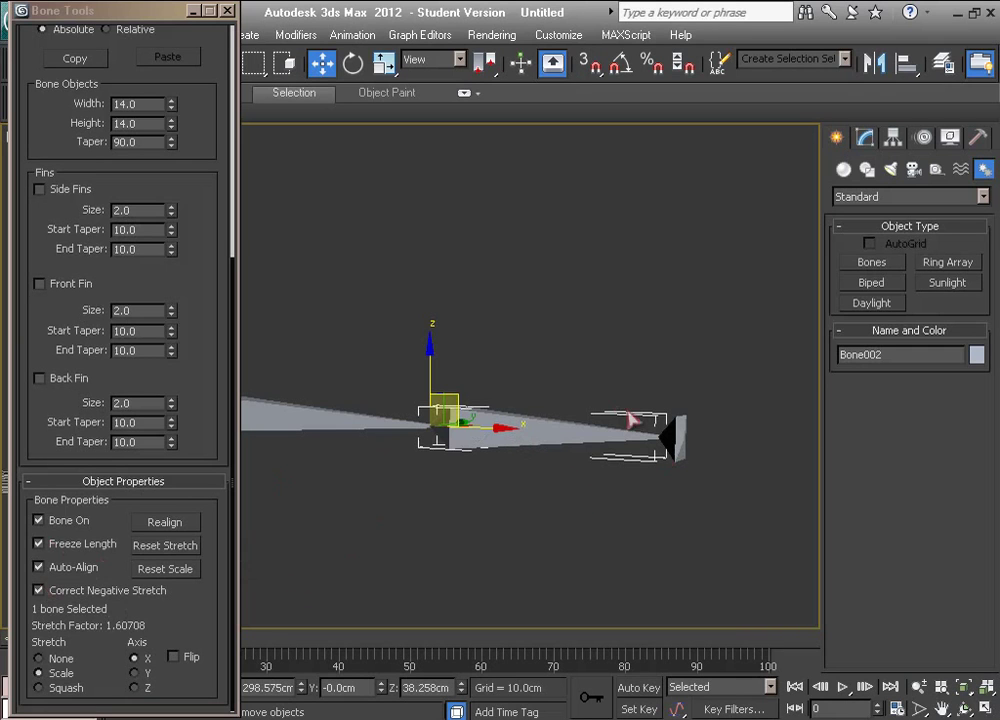
# Step: Move the chain's end bone slightly in the XZ plane while its parent bone has Freeze Length enabled
pyautogui.click(575, 526)
pyautogui.click(672, 438)
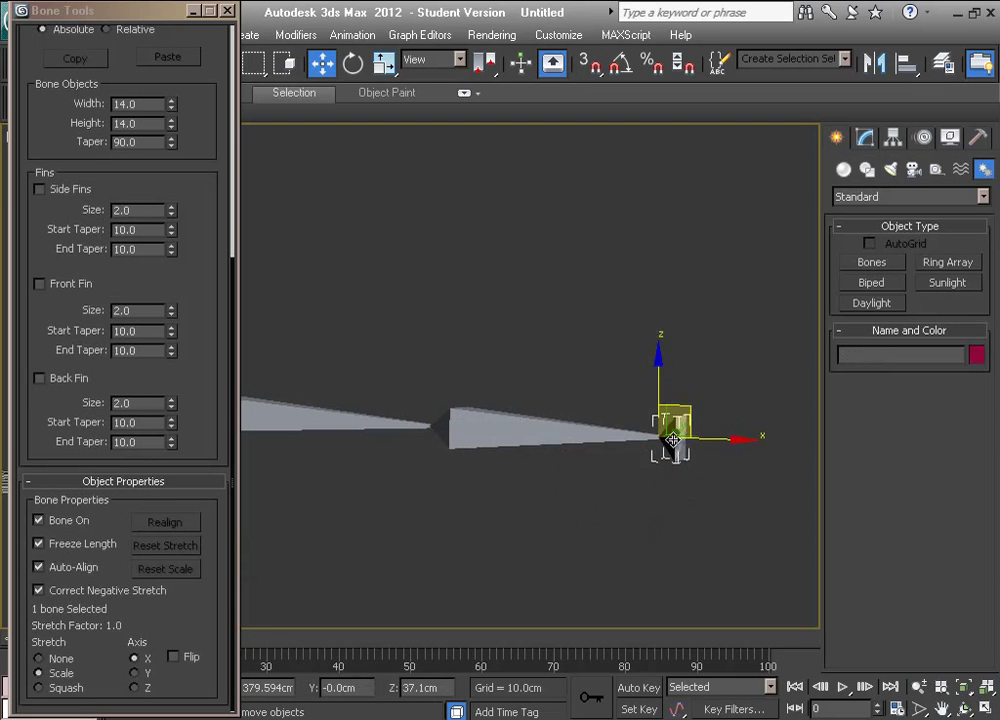
pyautogui.moveTo(652, 452); pyautogui.dragTo(631, 464, button='middle')
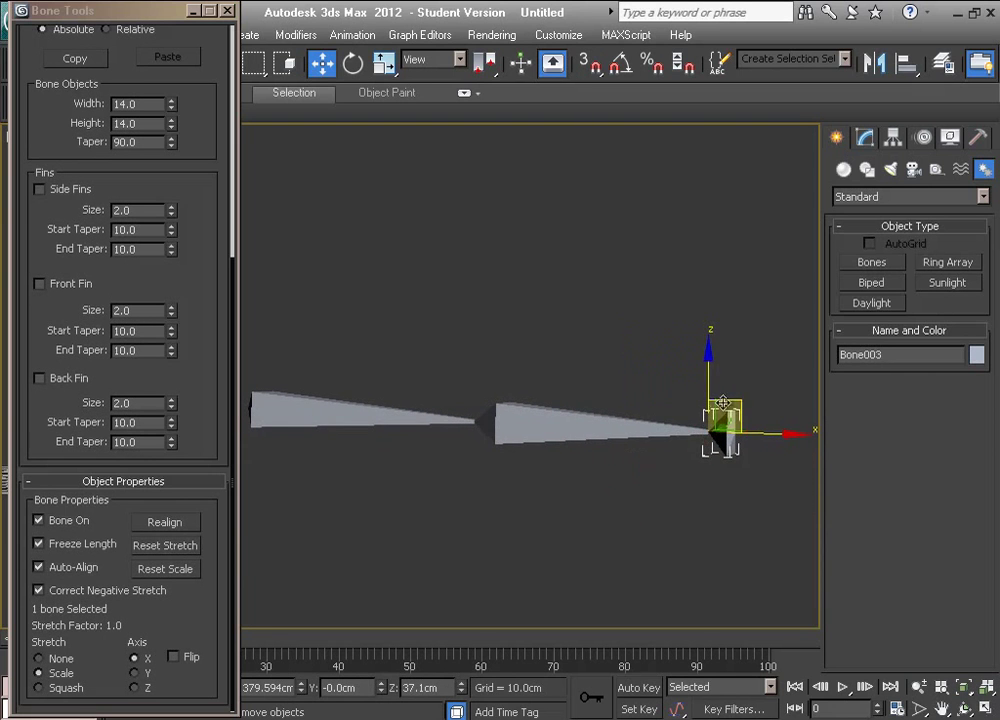
pyautogui.moveTo(740, 402)
pyautogui.mouseDown()
pyautogui.moveTo(670, 337)
pyautogui.moveTo(681, 473)
pyautogui.moveTo(696, 350)
pyautogui.moveTo(670, 453)
pyautogui.moveTo(678, 346)
pyautogui.moveTo(652, 346)
pyautogui.moveTo(658, 393)
pyautogui.moveTo(626, 372)
pyautogui.moveTo(701, 370)
pyautogui.moveTo(710, 388)
pyautogui.moveTo(672, 395)
pyautogui.moveTo(733, 416)
pyautogui.mouseUp()
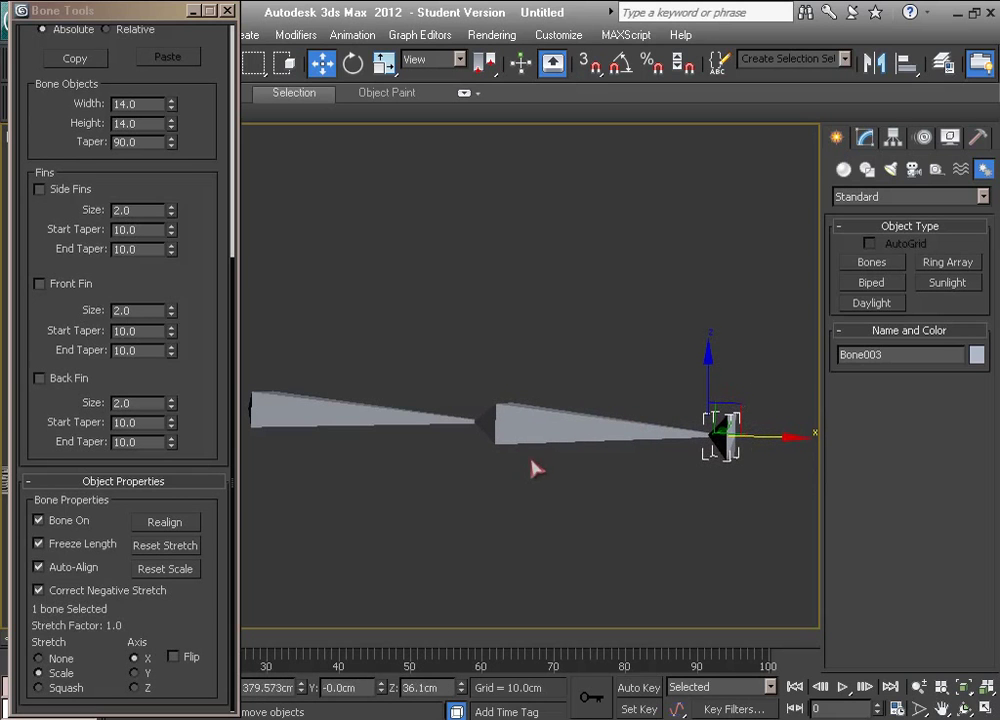
# Step: Turn off Freeze Length for the second bone and stretch it by moving the end bone
pyautogui.click(584, 423)
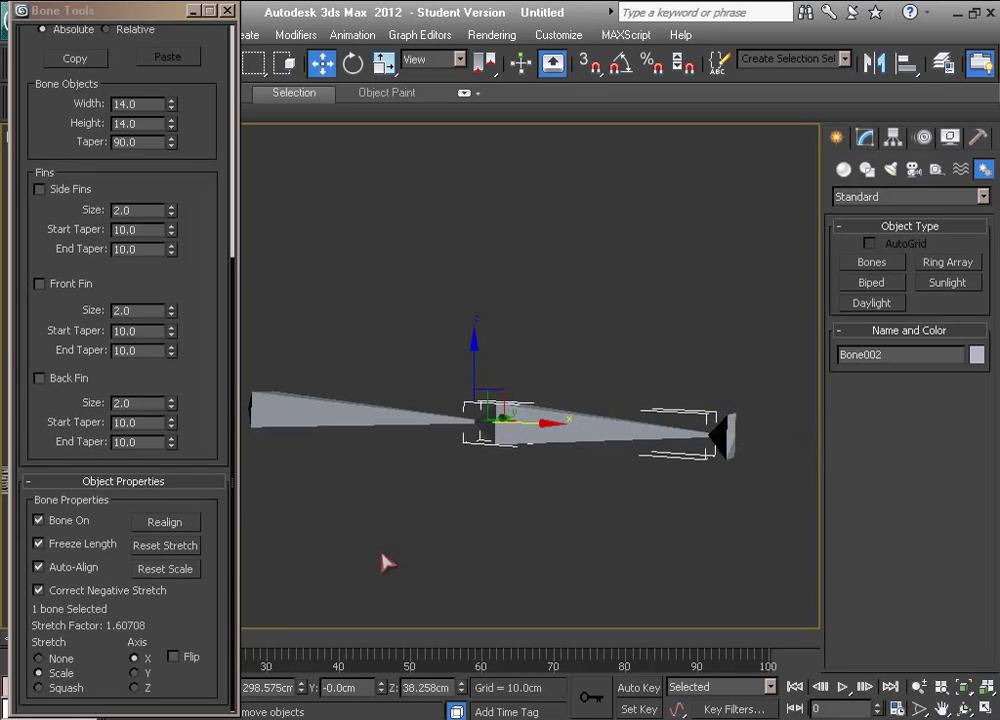
pyautogui.click(40, 544)
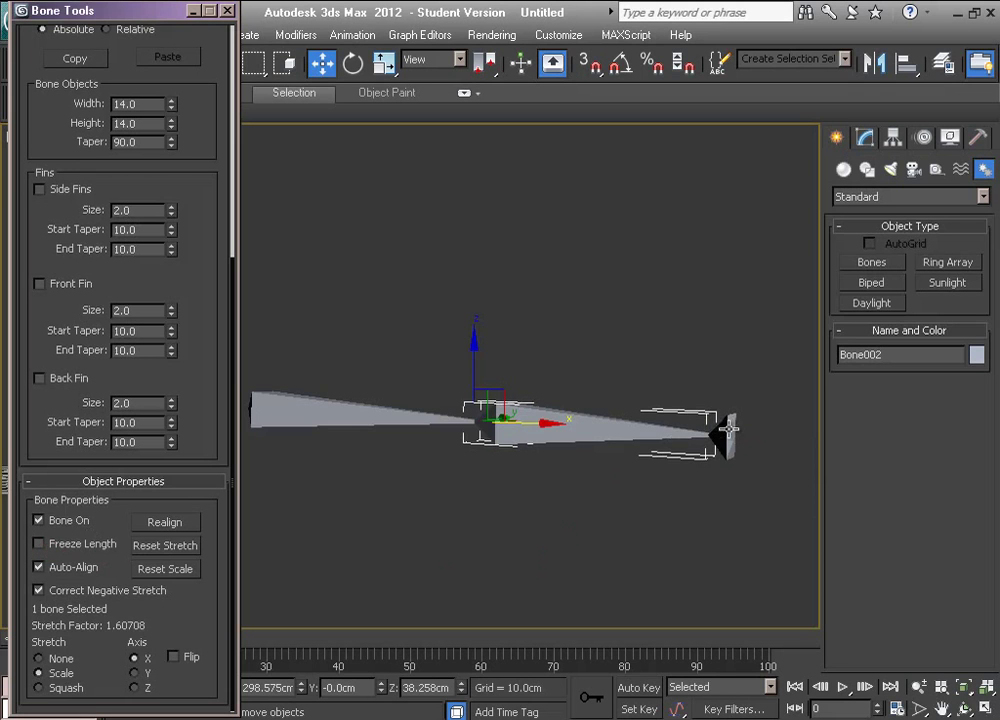
pyautogui.click(729, 429)
pyautogui.moveTo(533, 464); pyautogui.dragTo(558, 428, button='middle')
pyautogui.scroll(-2, 480, 443)
pyautogui.moveTo(480, 443); pyautogui.dragTo(420, 444, button='middle')
pyautogui.moveTo(565, 440); pyautogui.dragTo(517, 440, button='middle')
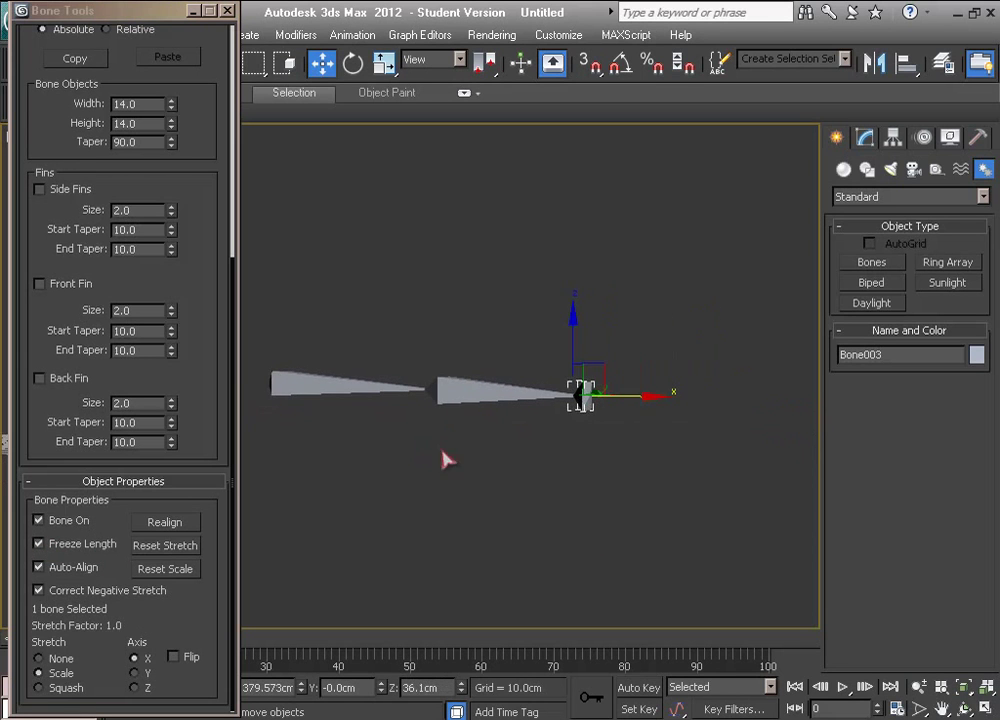
pyautogui.moveTo(617, 395); pyautogui.dragTo(613, 368)
pyautogui.click(126, 497)
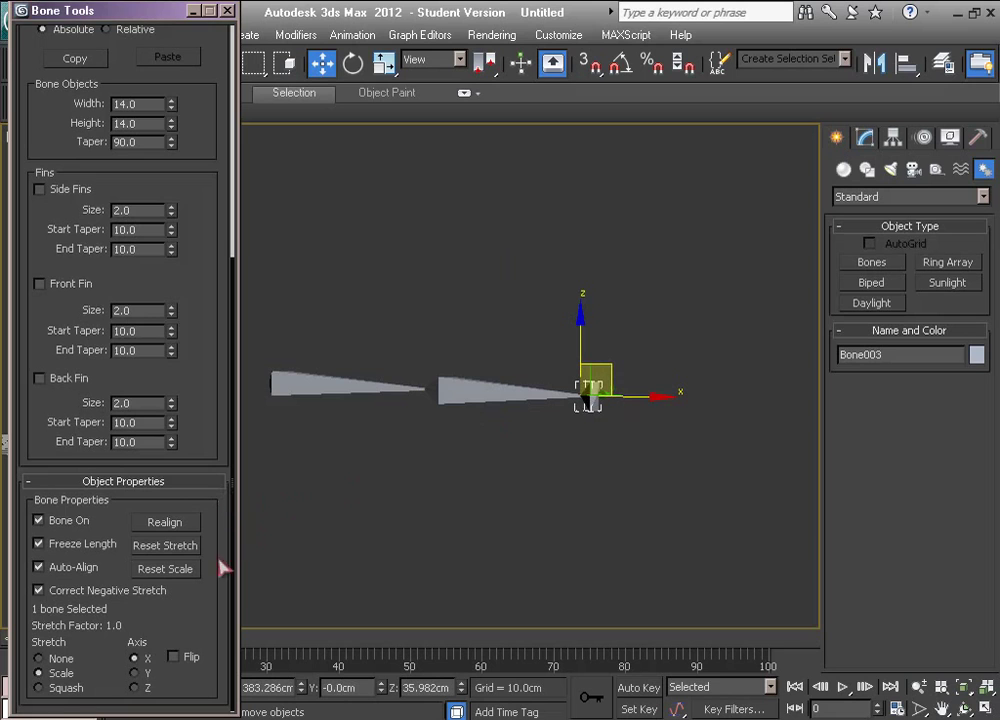
# Step: Set the second bone's stretch mode to Squash and move the end bone closer to it
pyautogui.click(490, 392)
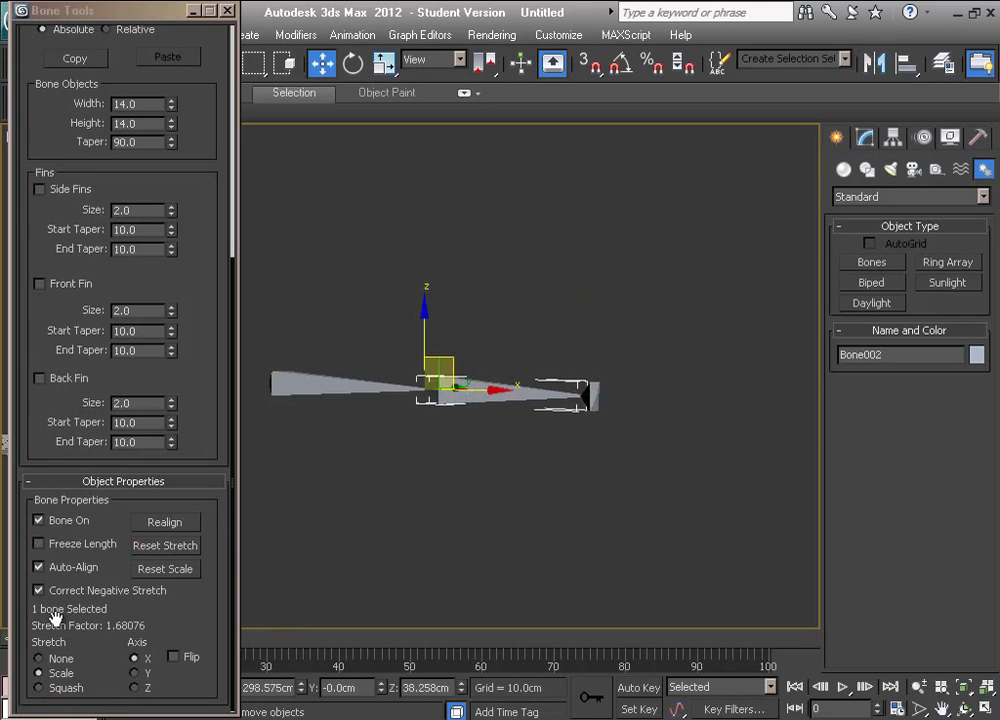
pyautogui.click(42, 688)
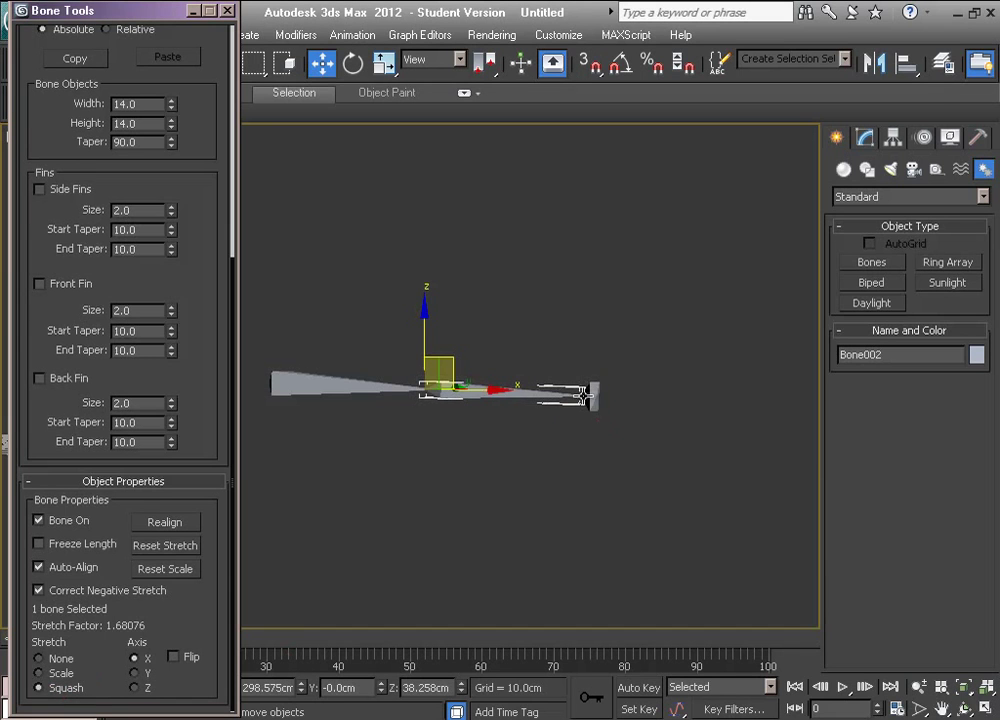
pyautogui.click(586, 396)
pyautogui.moveTo(586, 396)
pyautogui.mouseDown()
pyautogui.moveTo(531, 371)
pyautogui.moveTo(473, 368)
pyautogui.moveTo(622, 383)
pyautogui.moveTo(484, 384)
pyautogui.moveTo(563, 361)
pyautogui.moveTo(511, 359)
pyautogui.moveTo(618, 370)
pyautogui.moveTo(529, 357)
pyautogui.moveTo(614, 368)
pyautogui.moveTo(578, 373)
pyautogui.moveTo(590, 377)
pyautogui.mouseUp()
# Step: Set the second bone's stretch mode to None and move the end bone farther away from it
pyautogui.click(467, 393)
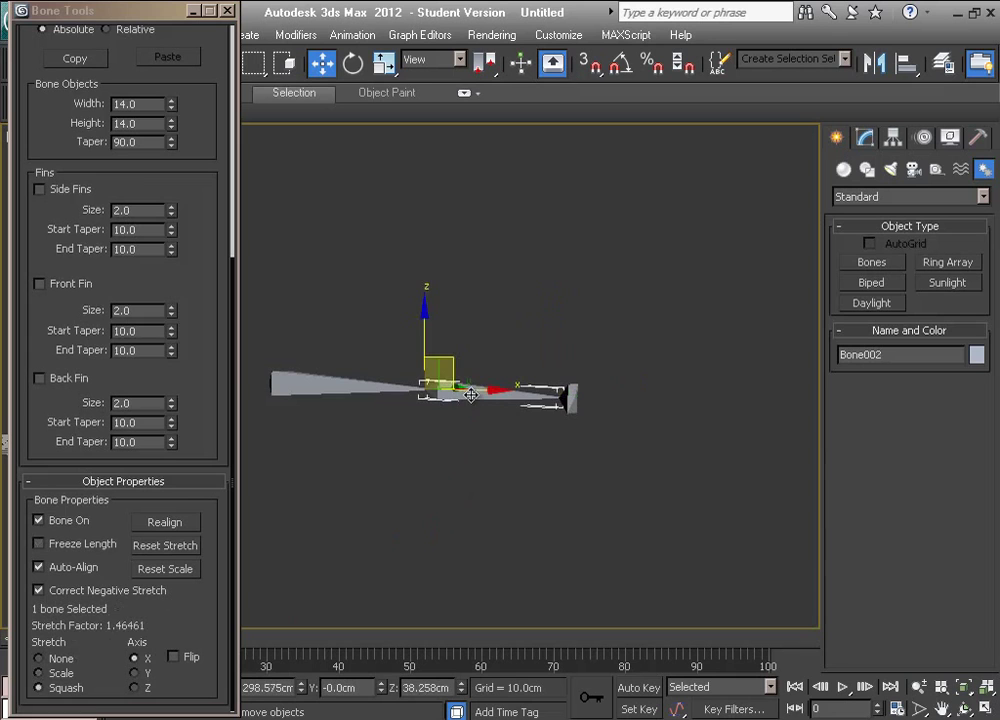
pyautogui.click(40, 658)
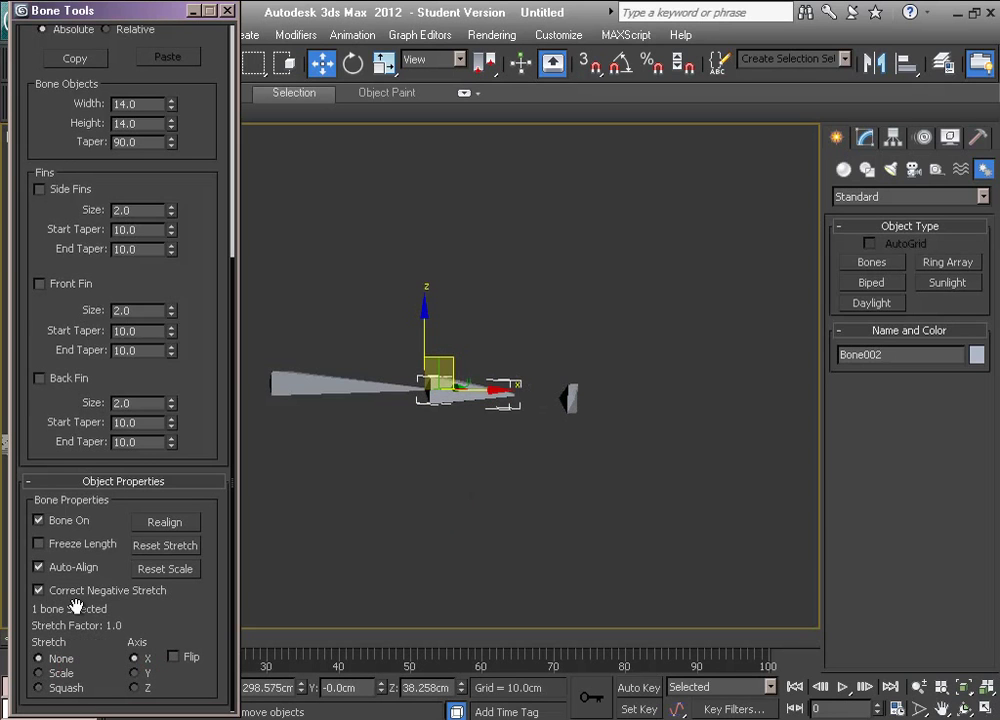
pyautogui.moveTo(569, 405); pyautogui.dragTo(522, 470, button='middle')
pyautogui.moveTo(591, 414); pyautogui.dragTo(636, 392)
# Step: Reset the stretch of the second bone so it spans to the end bone
pyautogui.click(484, 405)
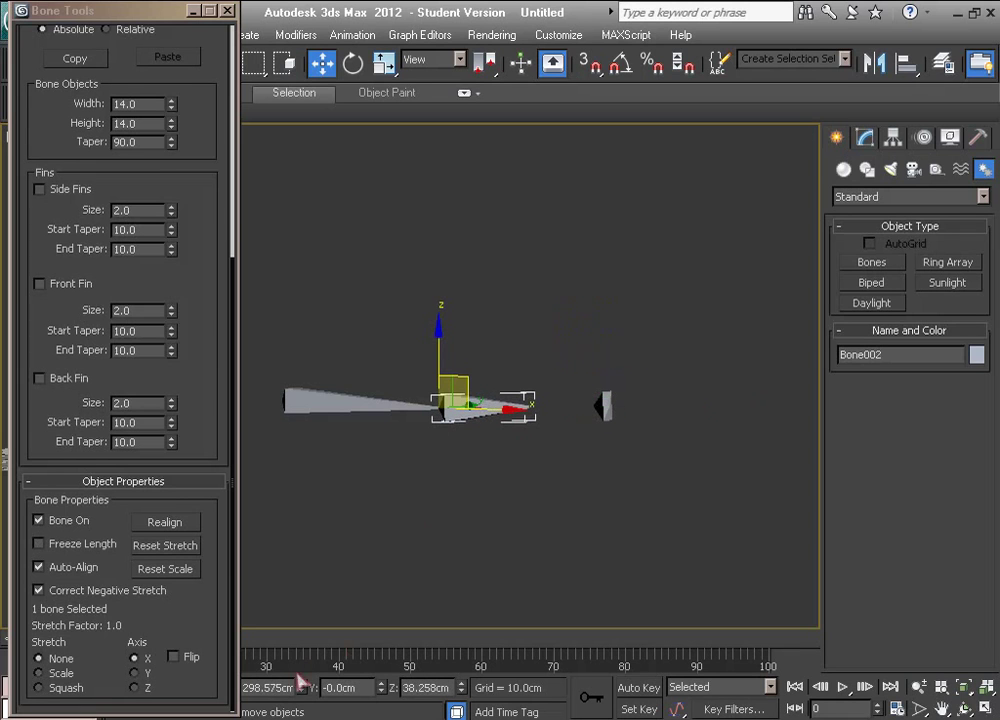
pyautogui.click(172, 549)
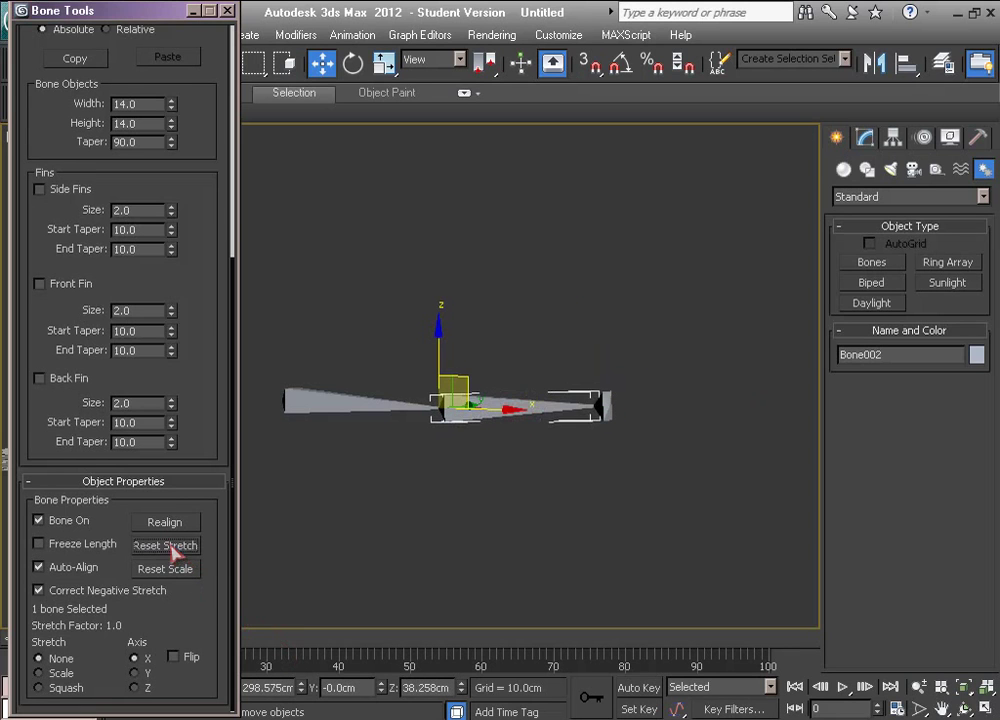